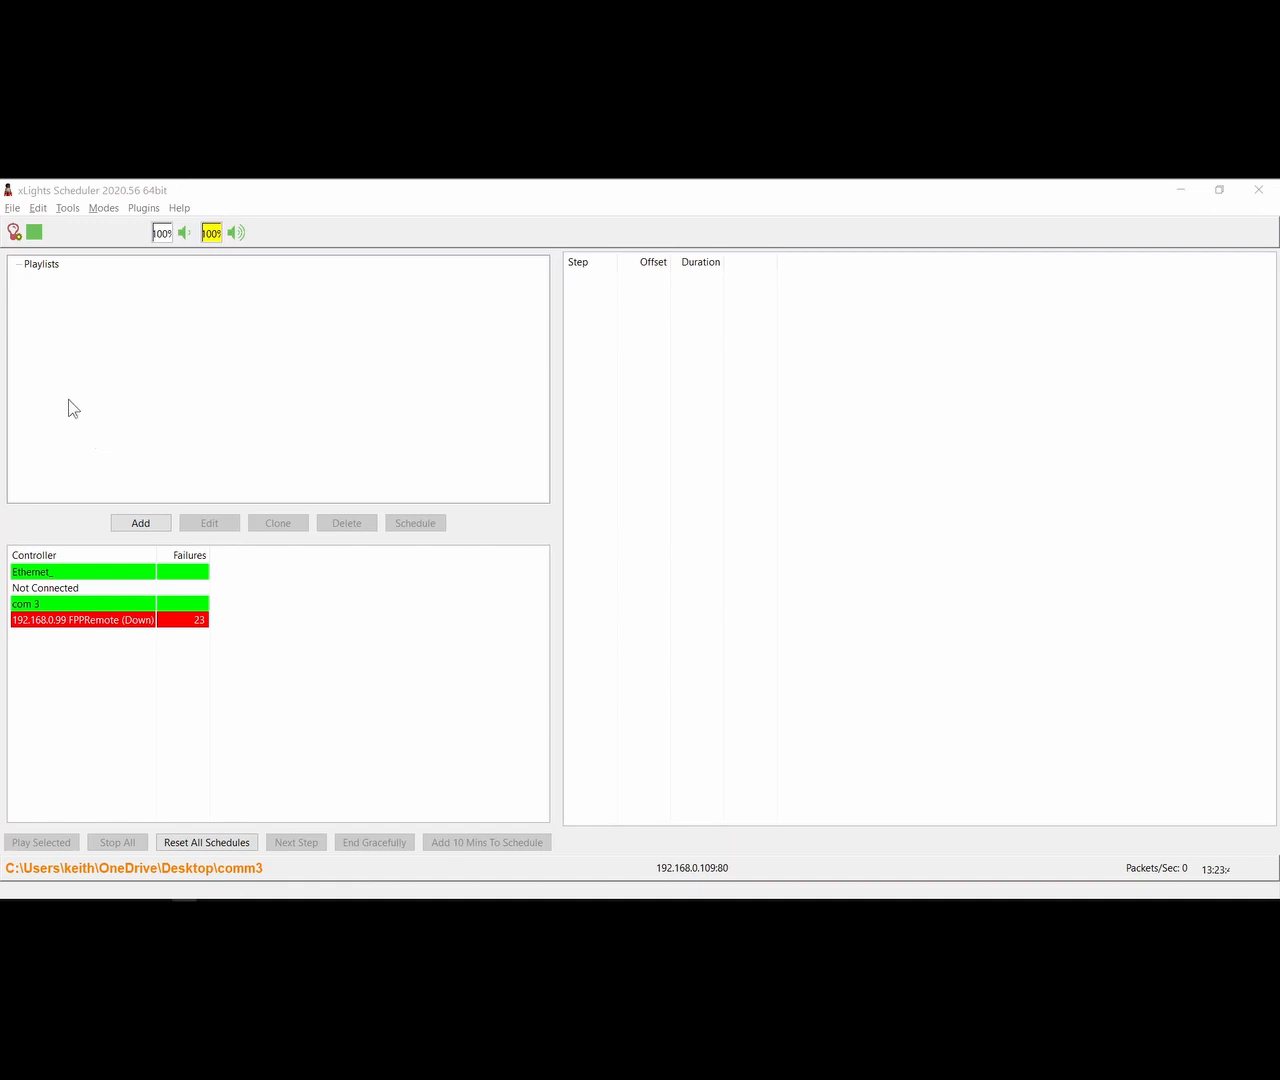
# Switch the scheduler to the show folder that xLights uses.
pyautogui.click(12, 208)
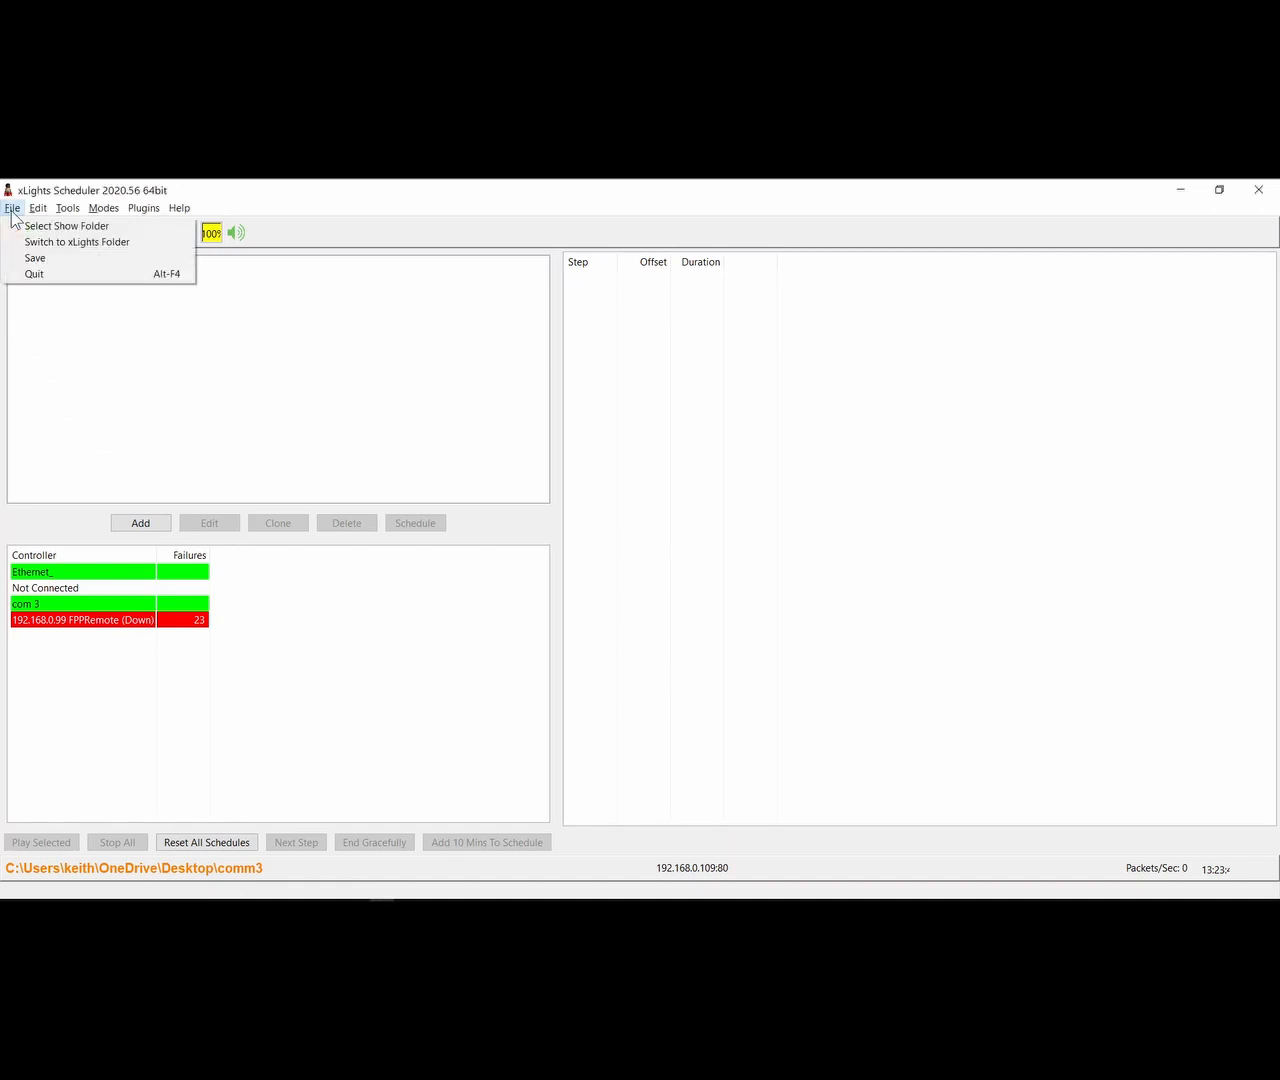
pyautogui.click(50, 245)
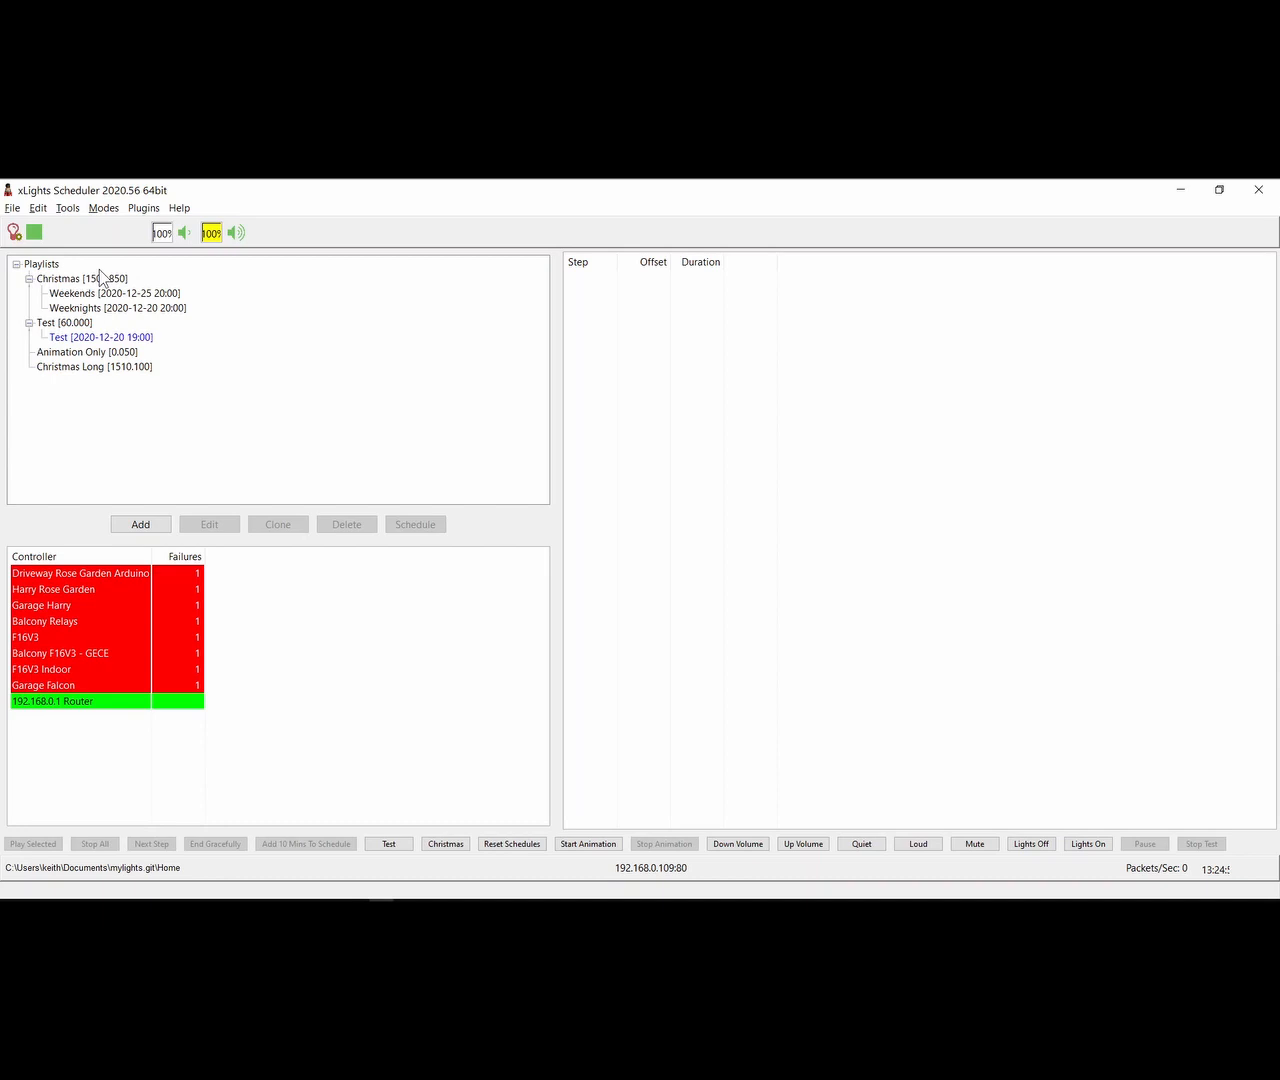
# View the scheduler options, including the available Force Local IP addresses, and leave without applying changes.
pyautogui.click(38, 208)
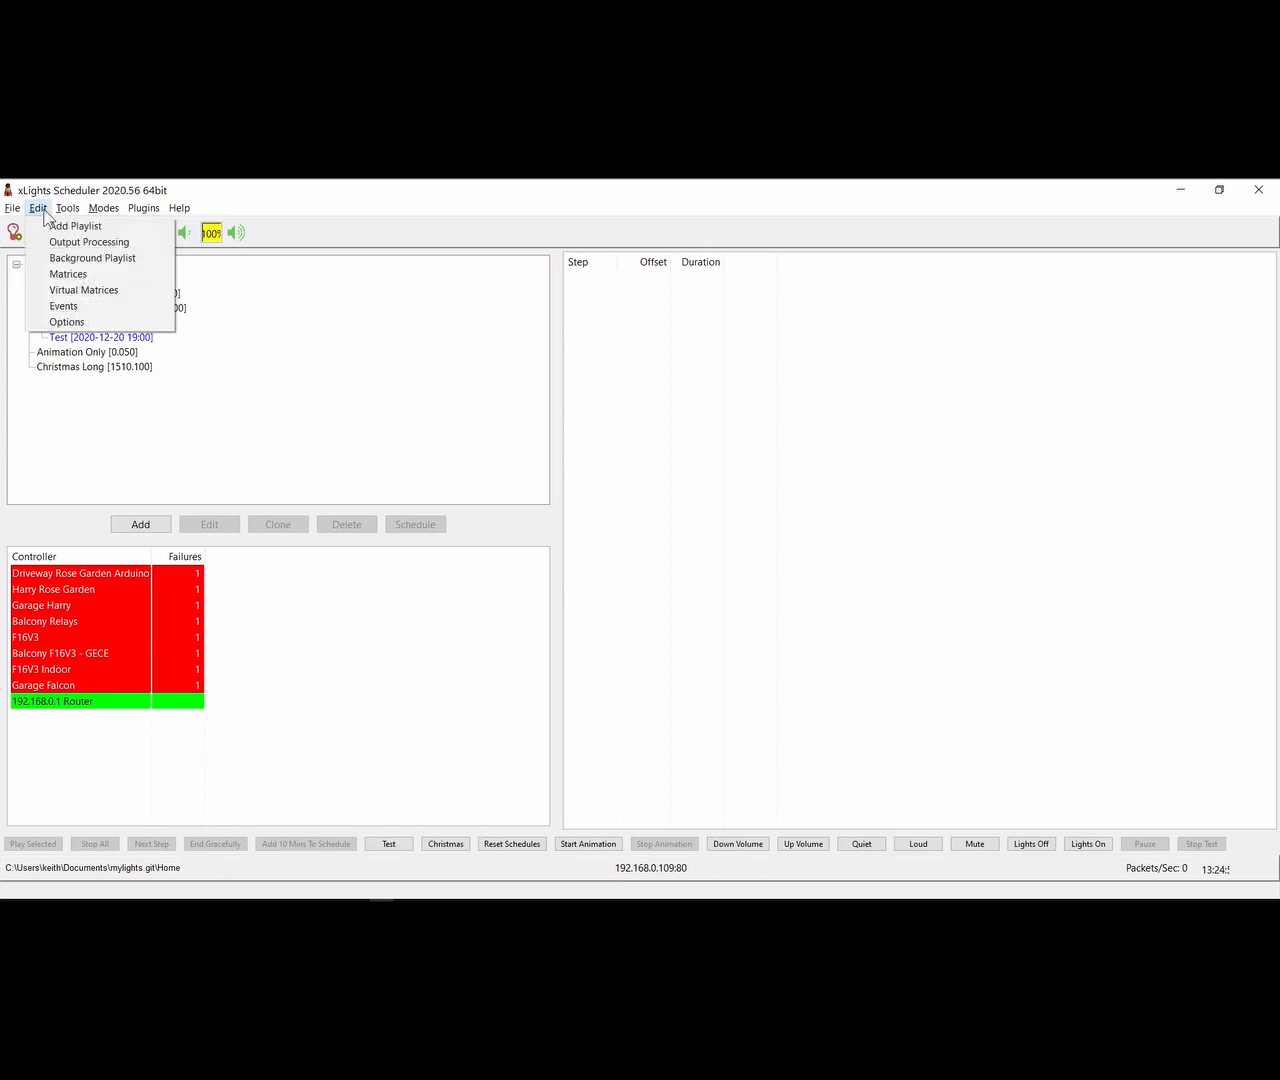
pyautogui.click(68, 321)
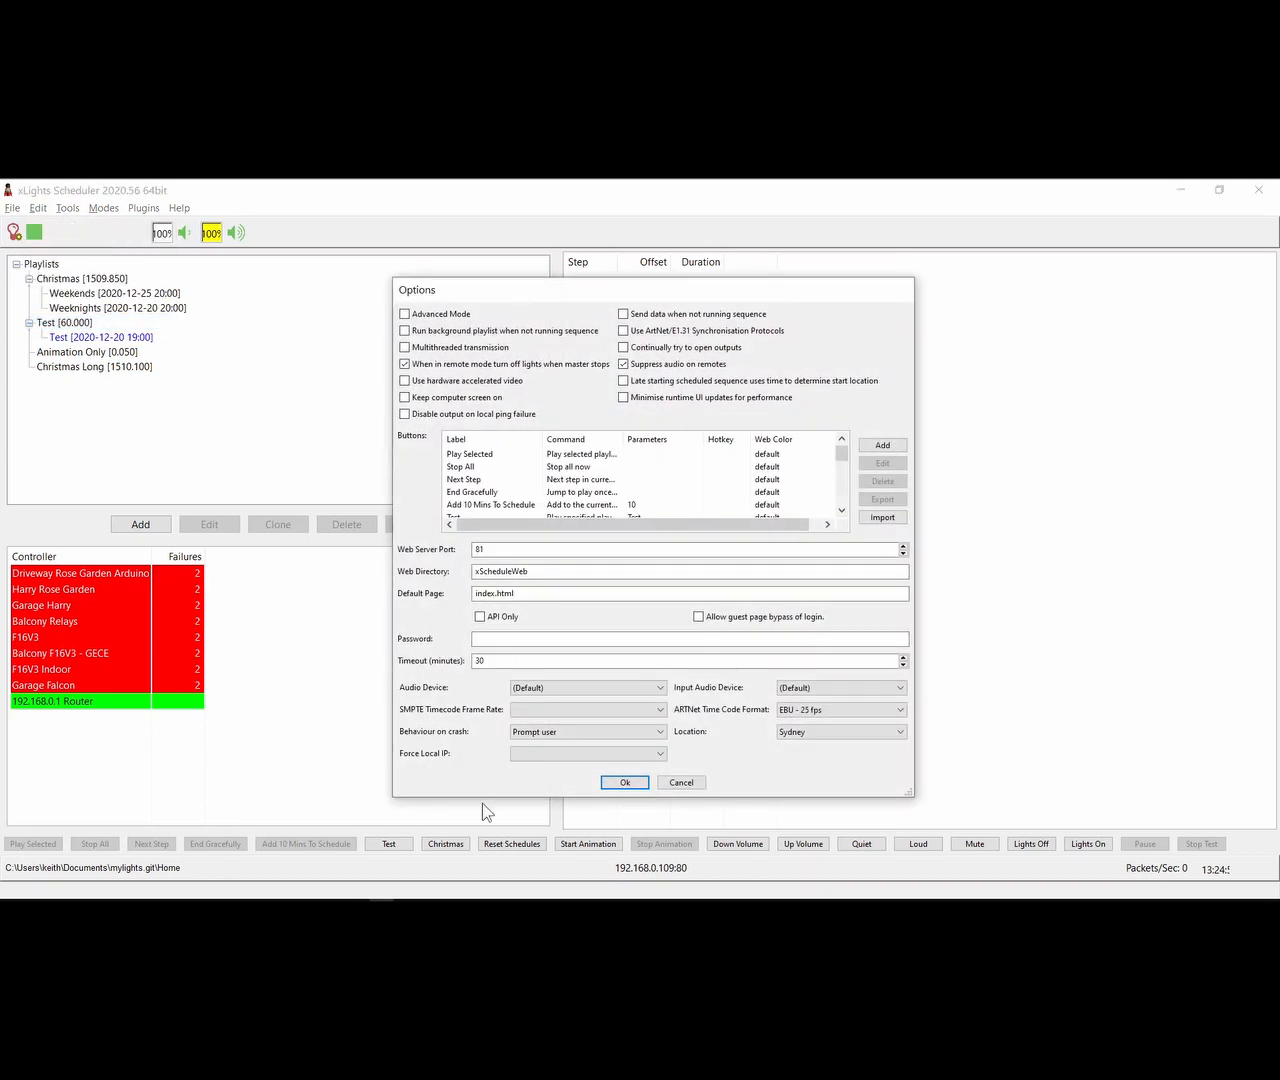
pyautogui.click(523, 757)
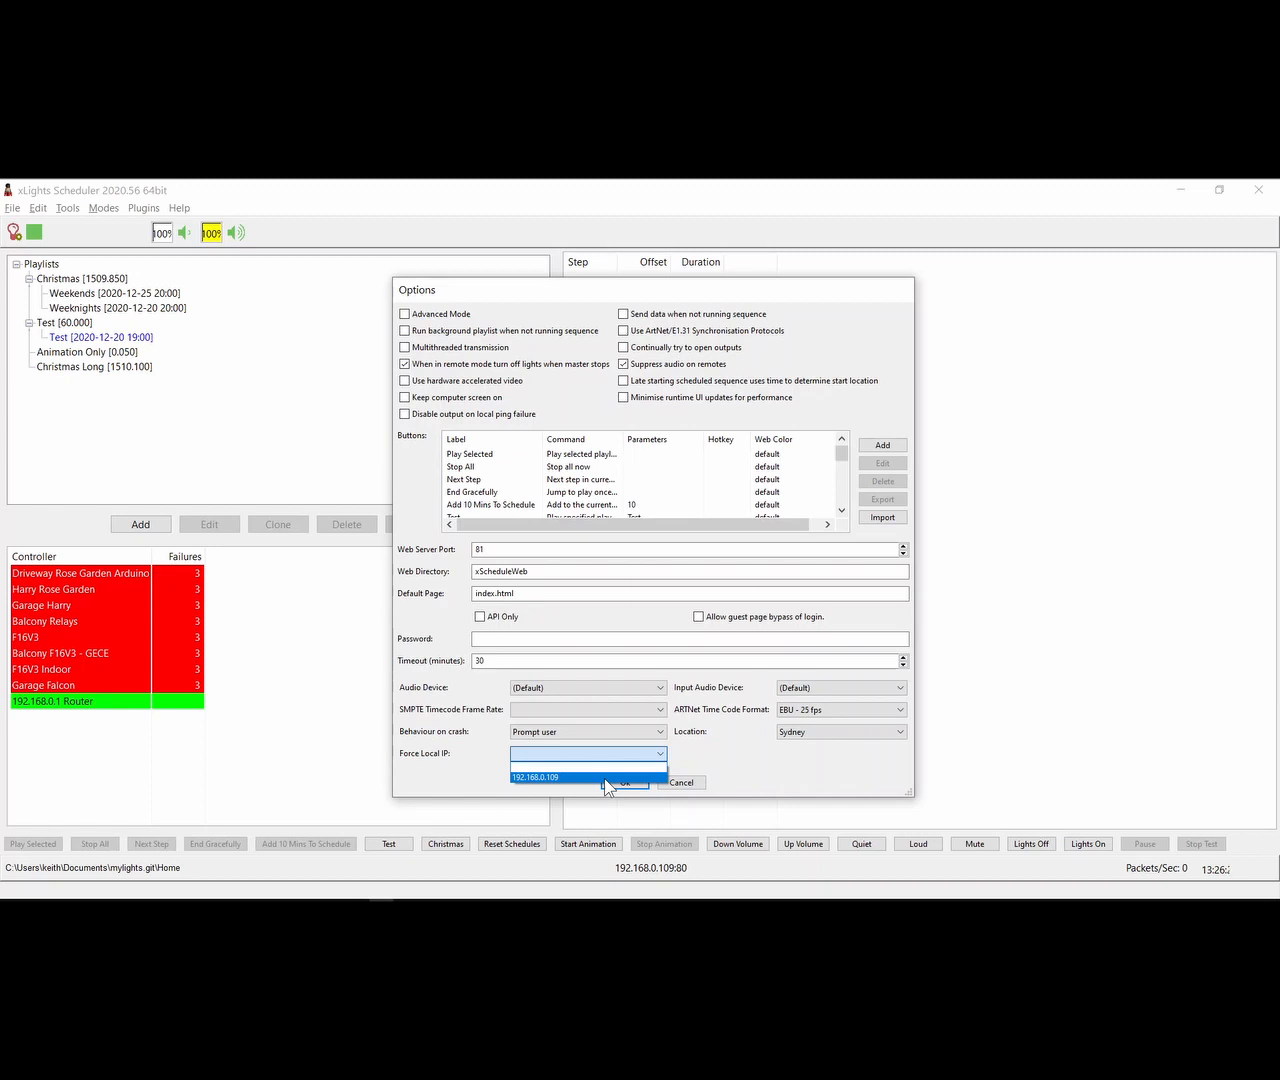
pyautogui.click(466, 769)
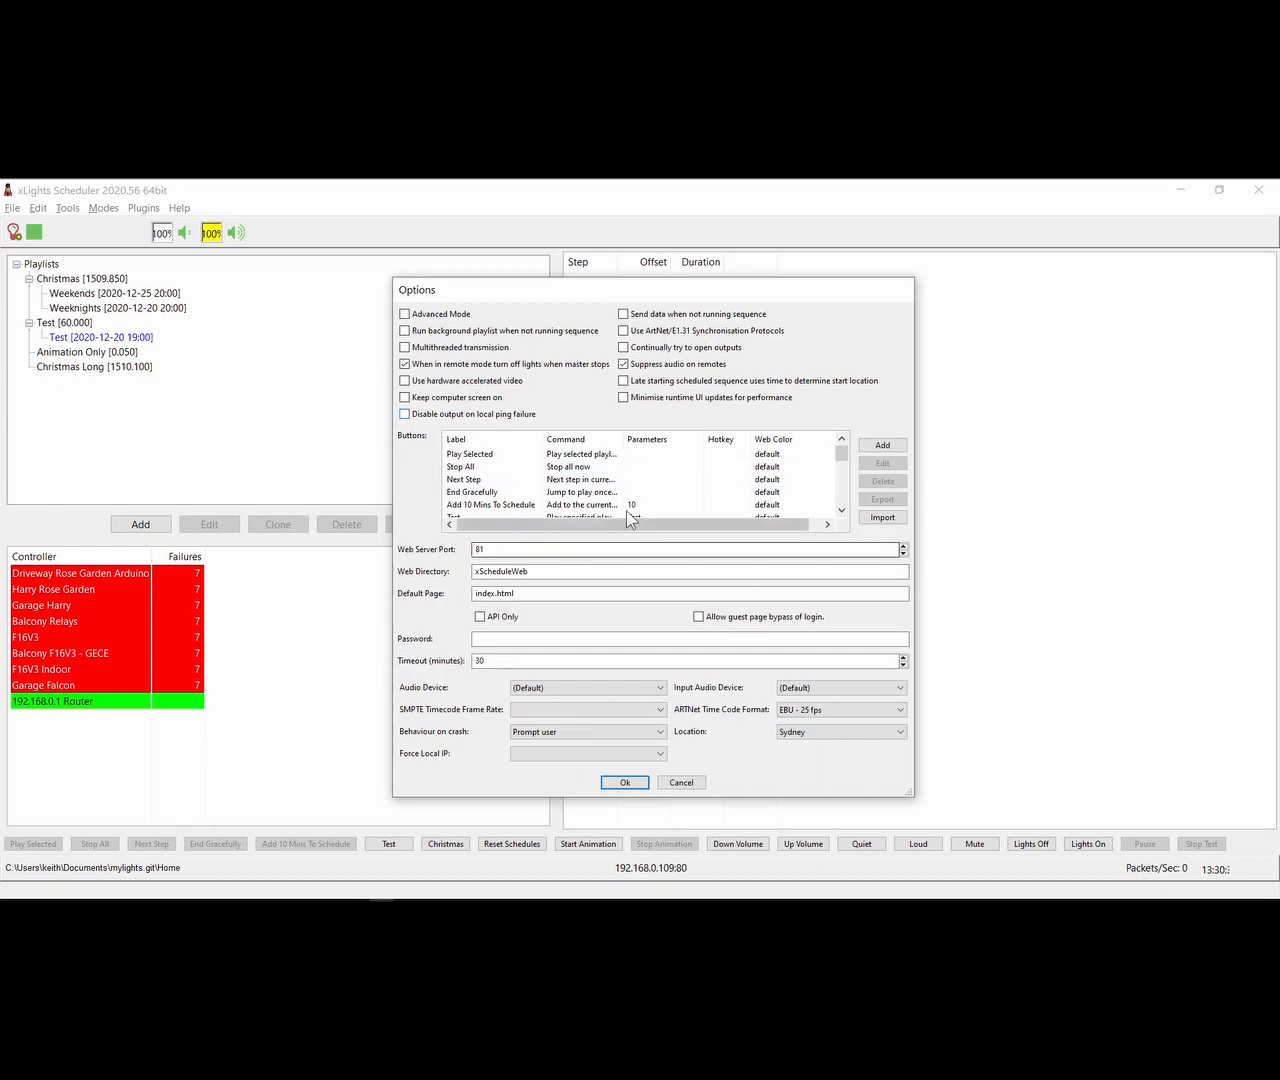
pyautogui.click(677, 783)
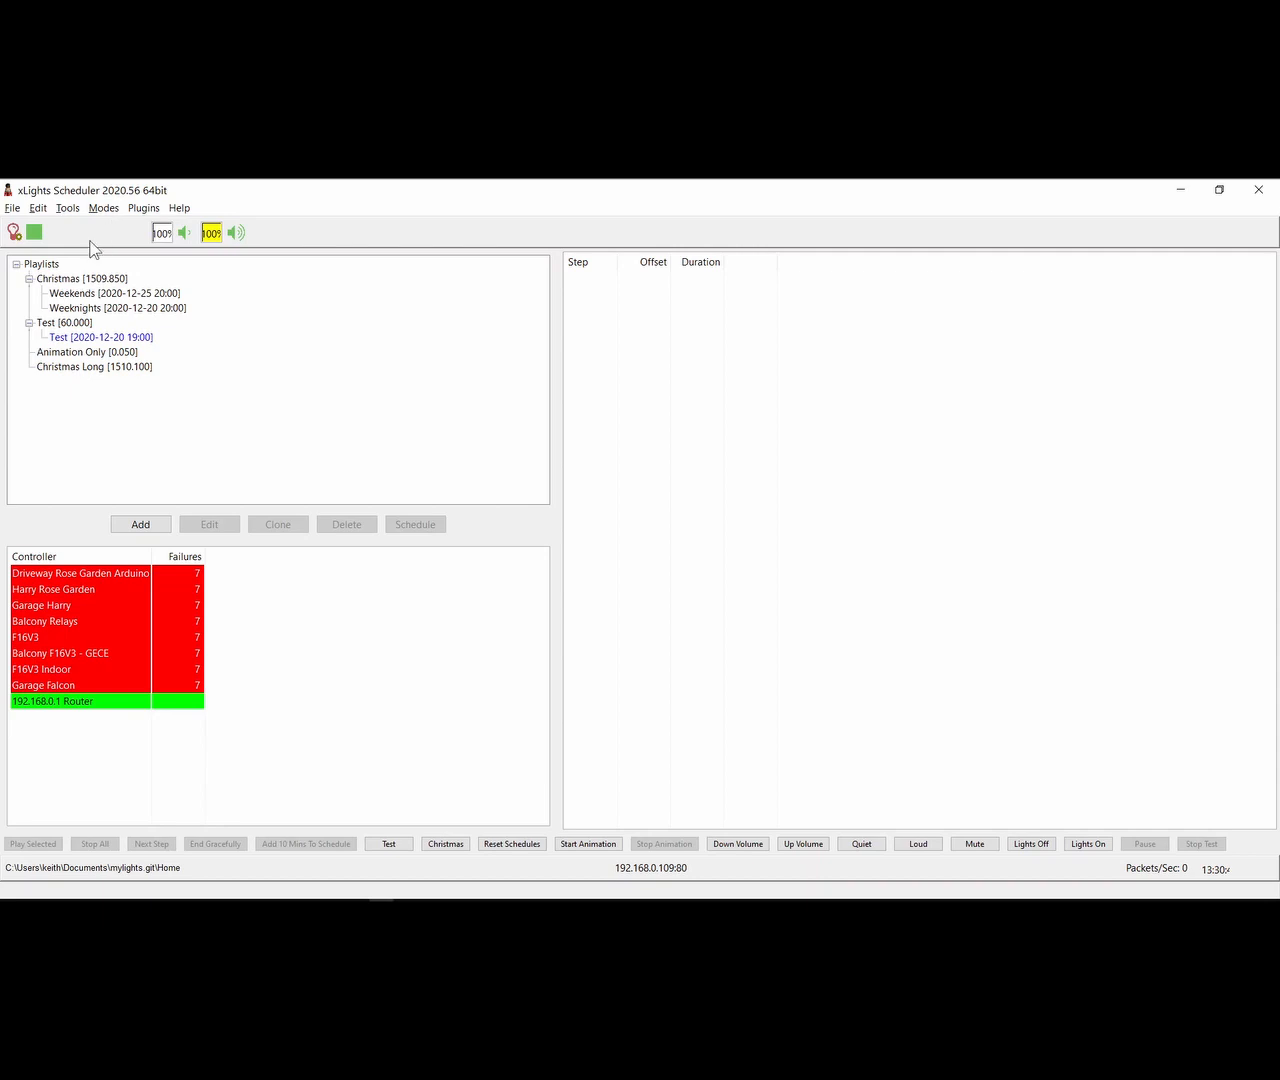
# Look at the FPP remote IP address configuration and close it without adding a remote.
pyautogui.click(103, 208)
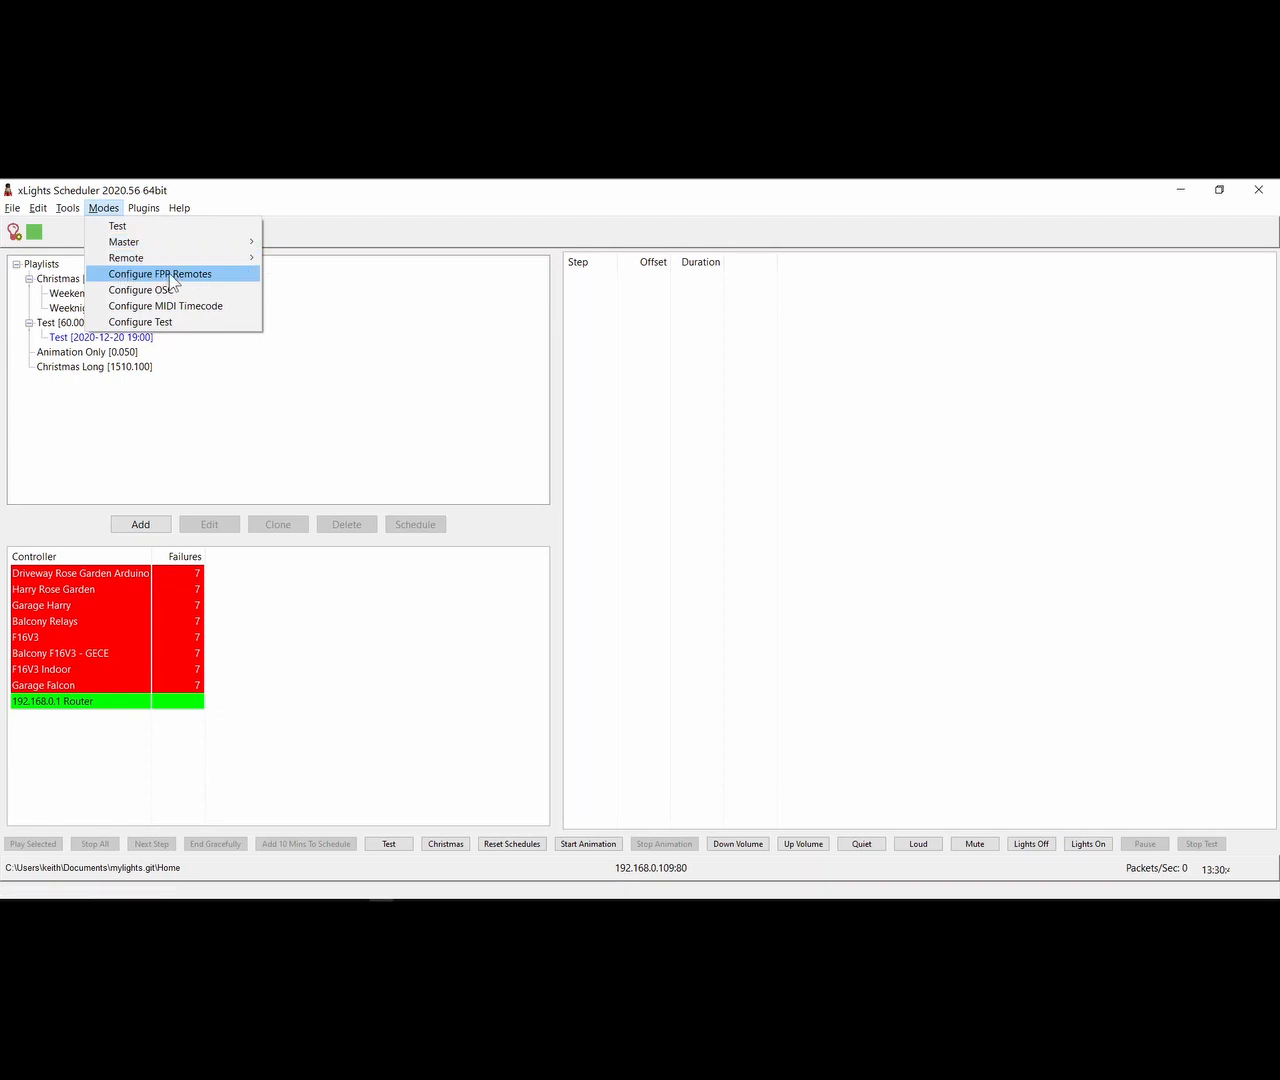
pyautogui.moveTo(150, 242)
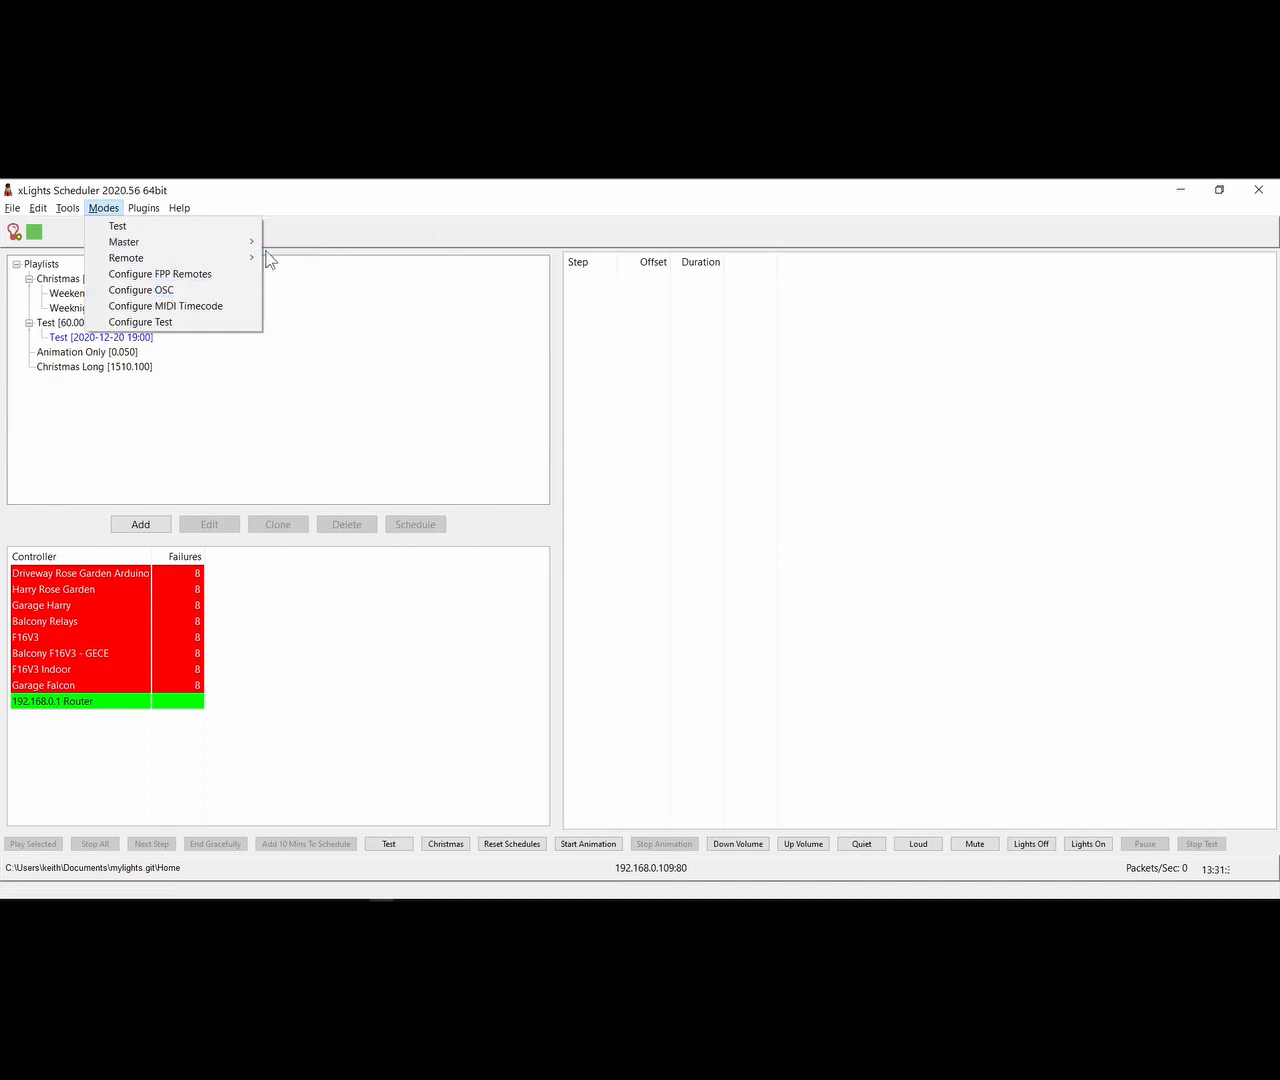
pyautogui.click(189, 283)
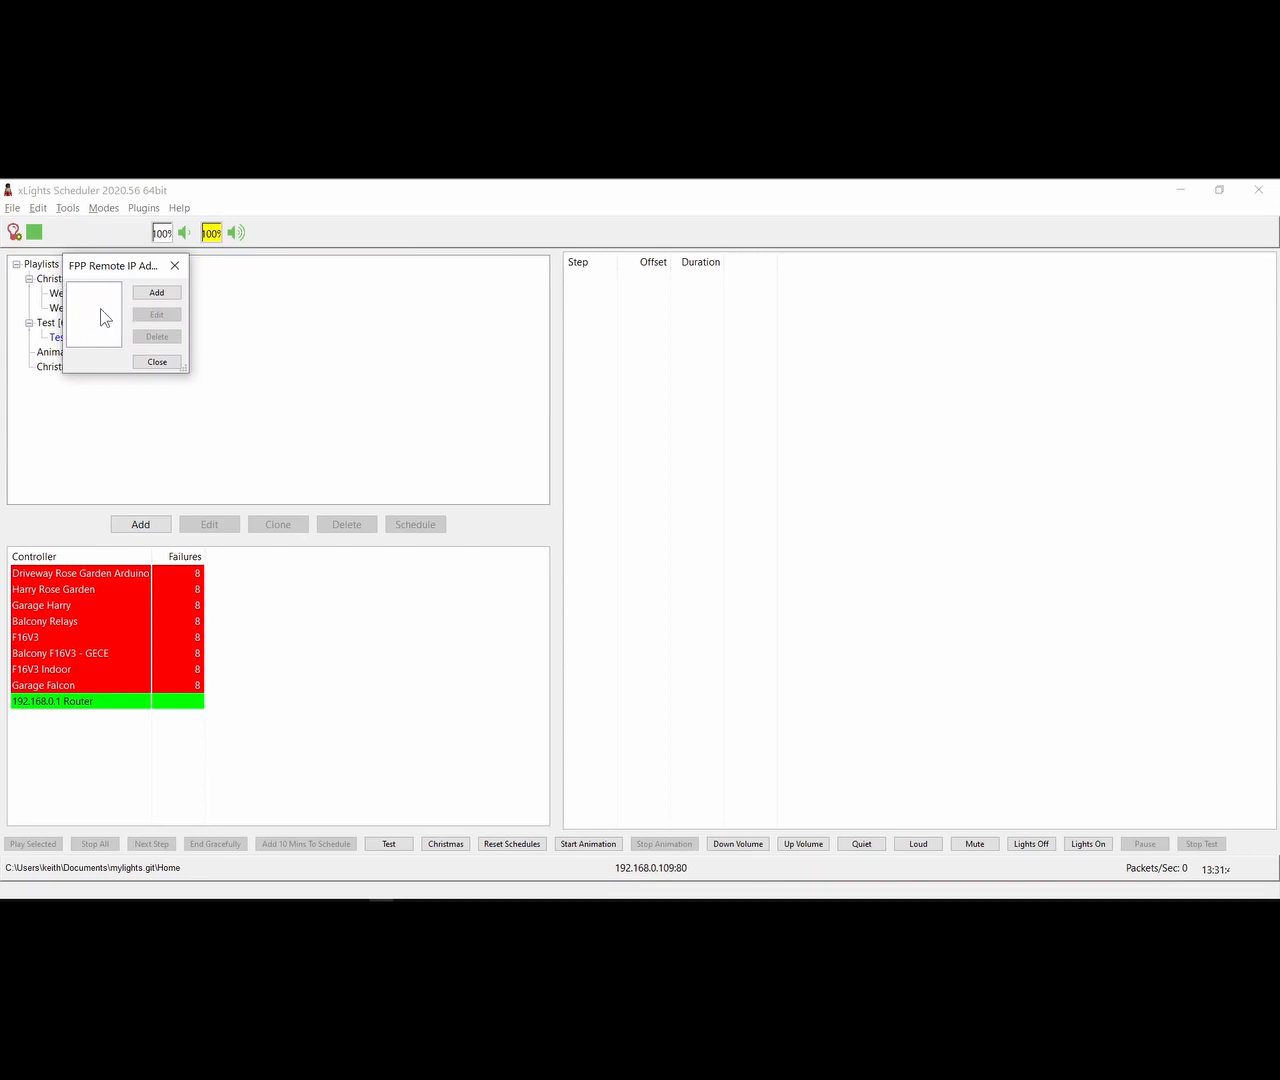
pyautogui.click(157, 362)
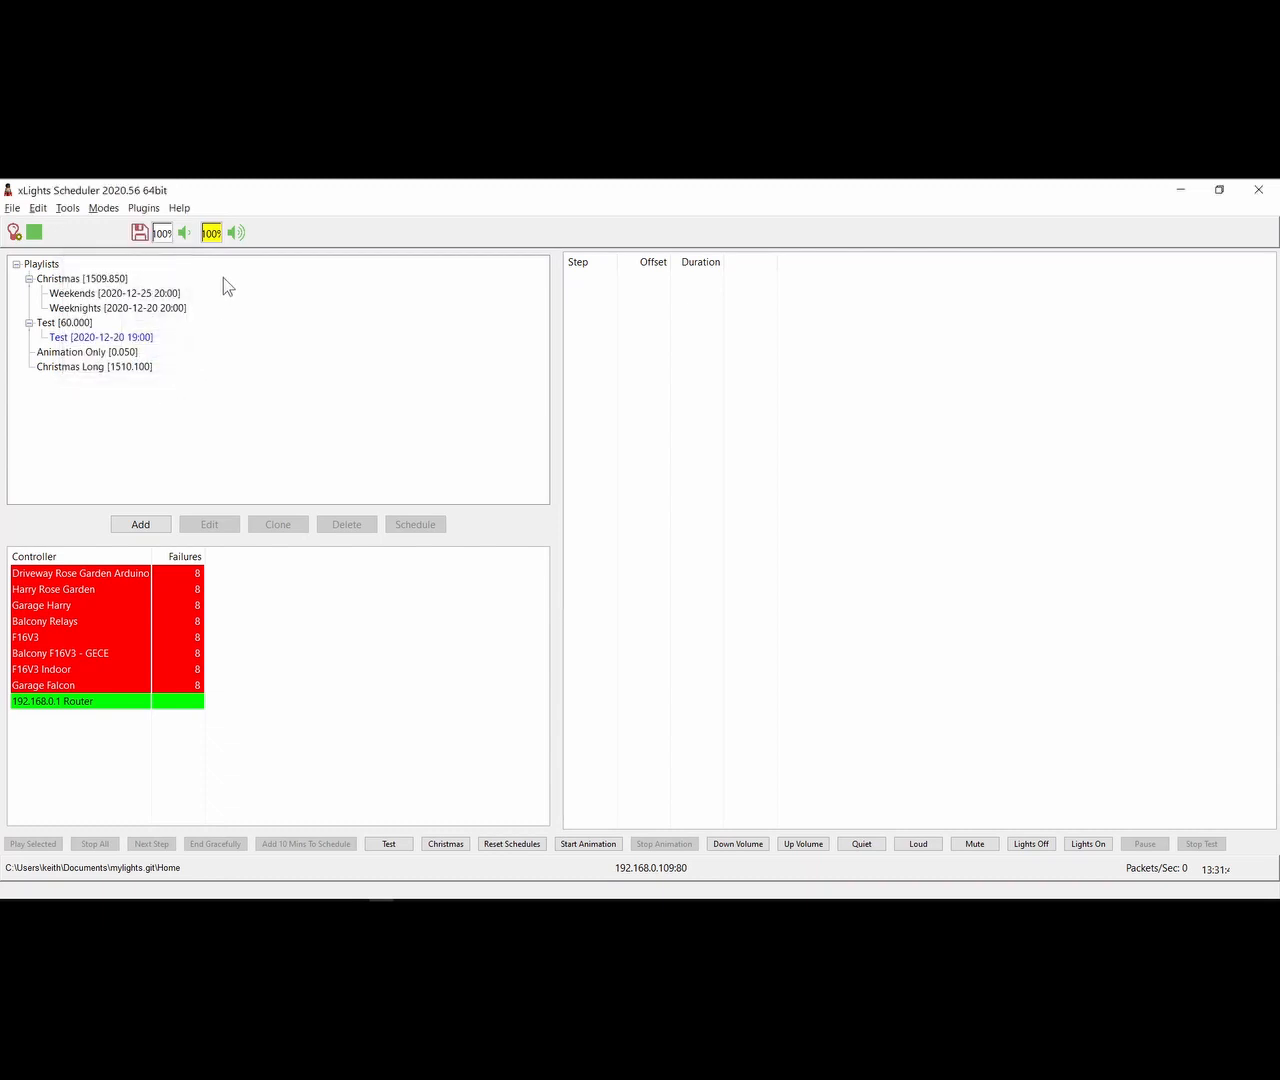
# View the additional IPs configured for pinging alongside the controllers, starting from the Balcony Relays entry.
pyautogui.rightClick(105, 620)
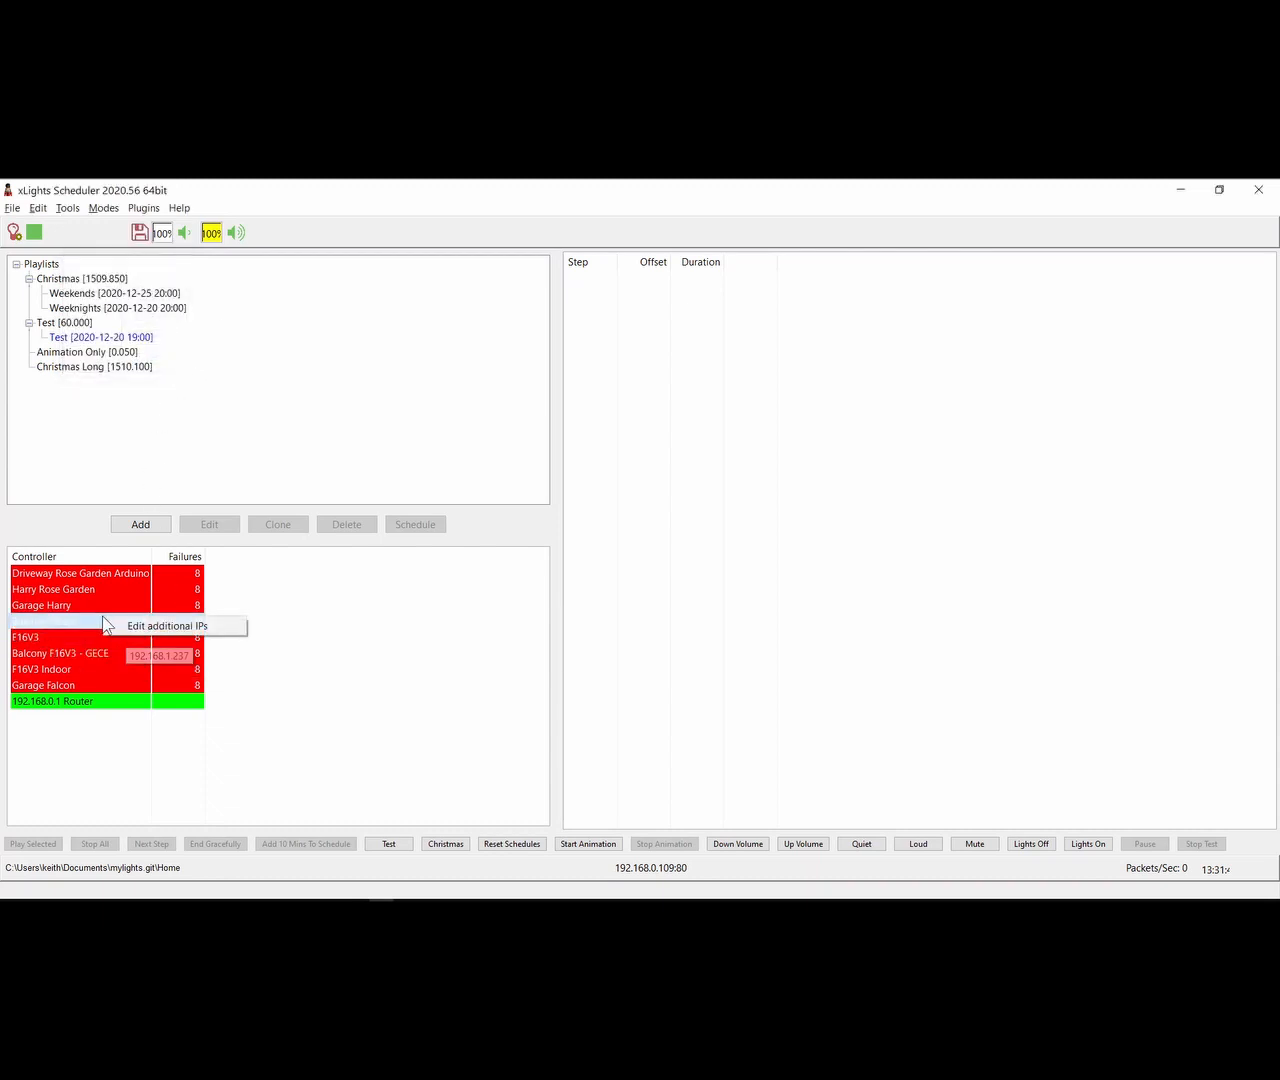
pyautogui.click(139, 624)
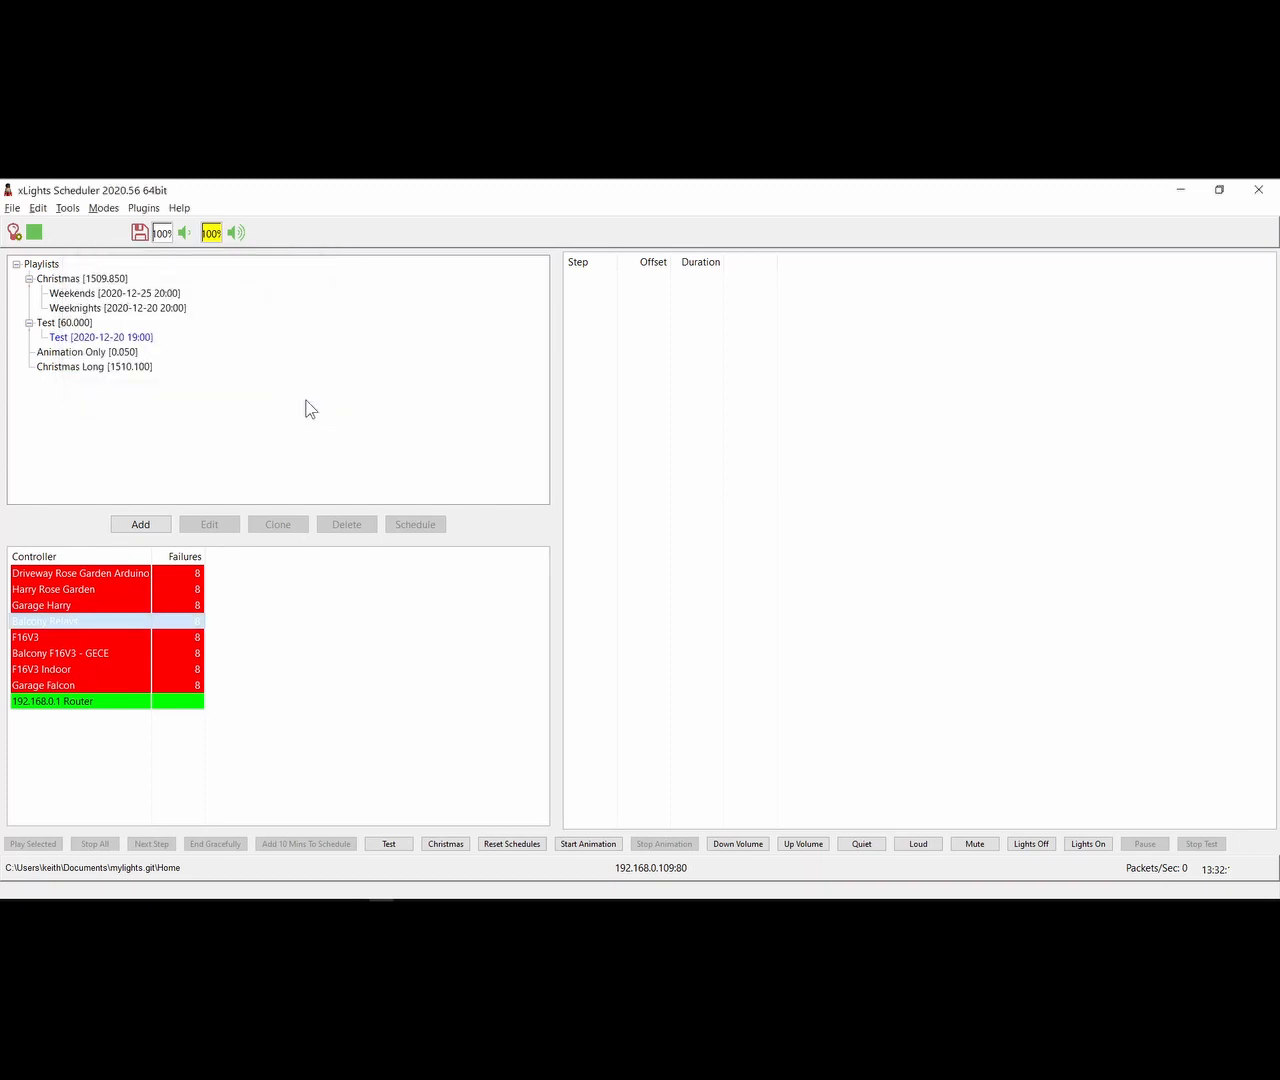
pyautogui.moveTo(115, 637)
# Run the schedule check and maximize the resulting text report in Notepad++.
pyautogui.click(68, 209)
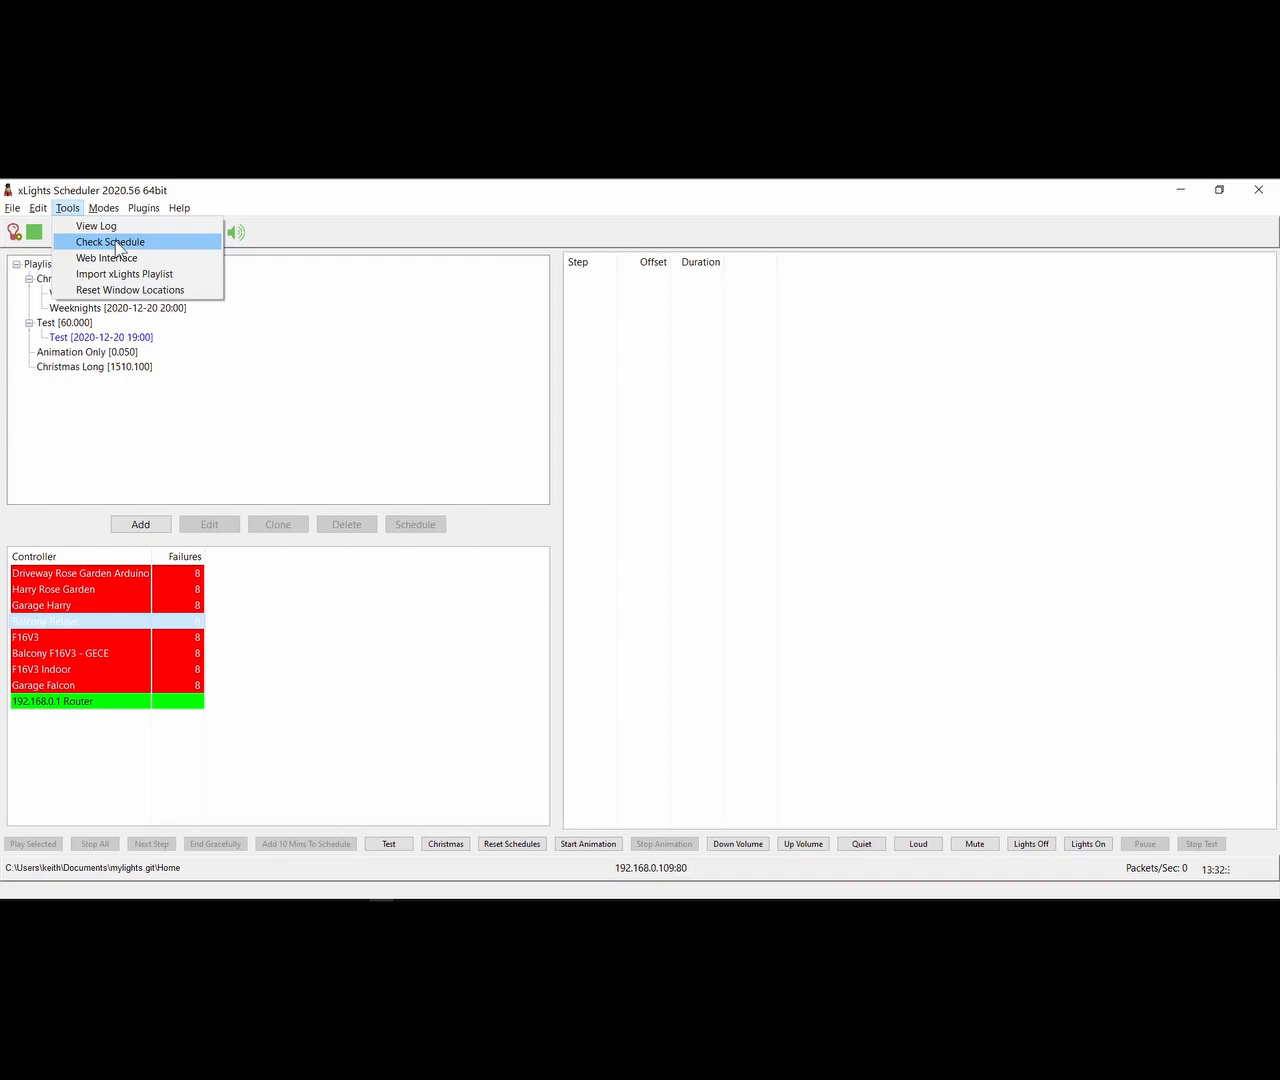
pyautogui.click(118, 244)
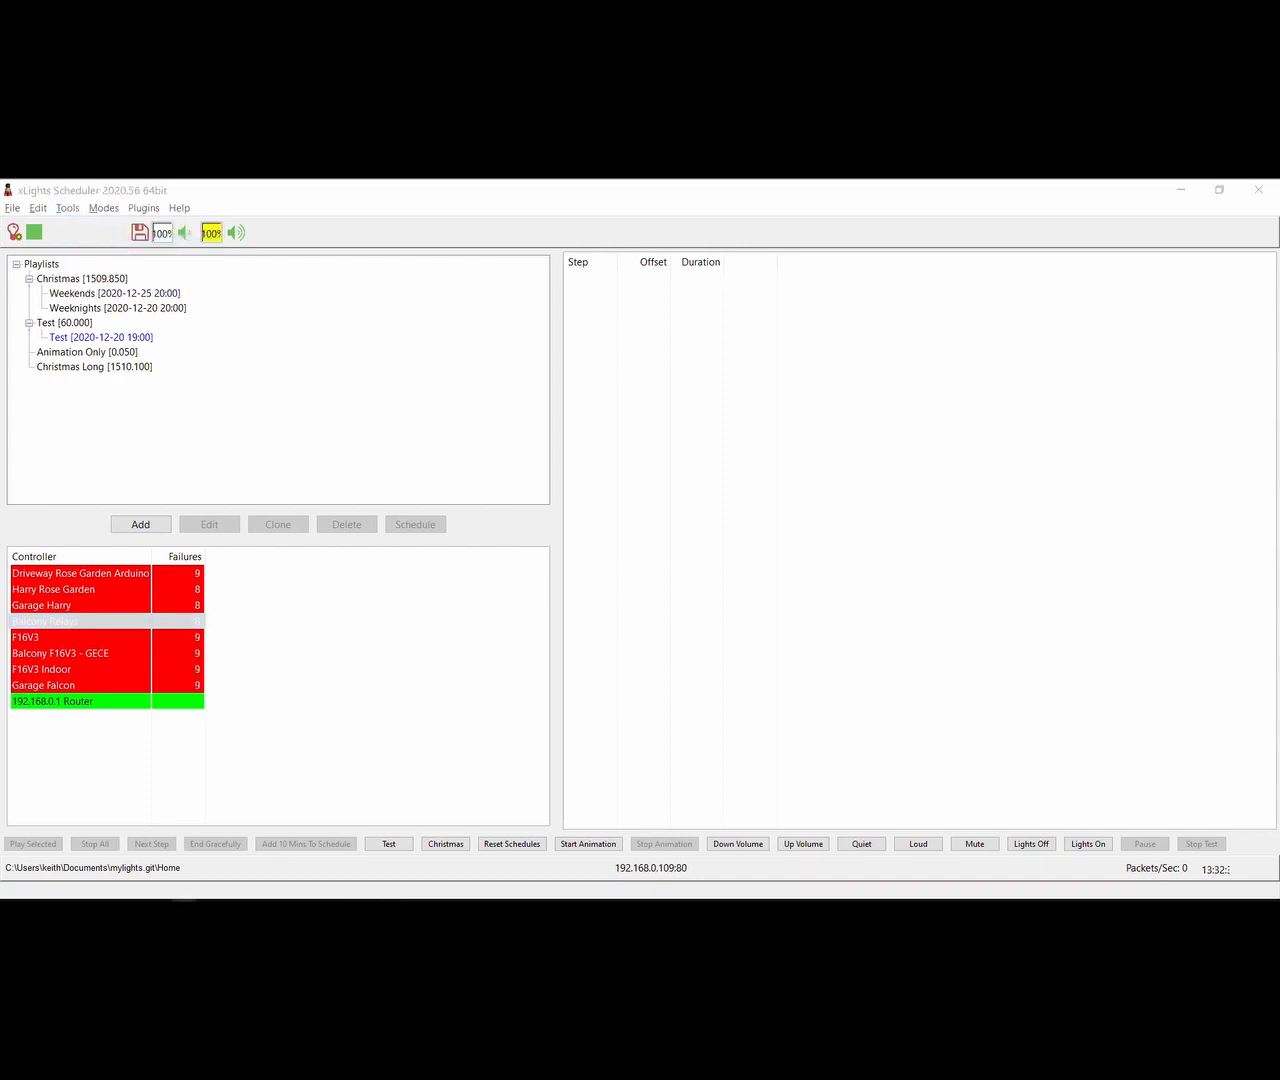
pyautogui.moveTo(468, 297); pyautogui.dragTo(543, 182)
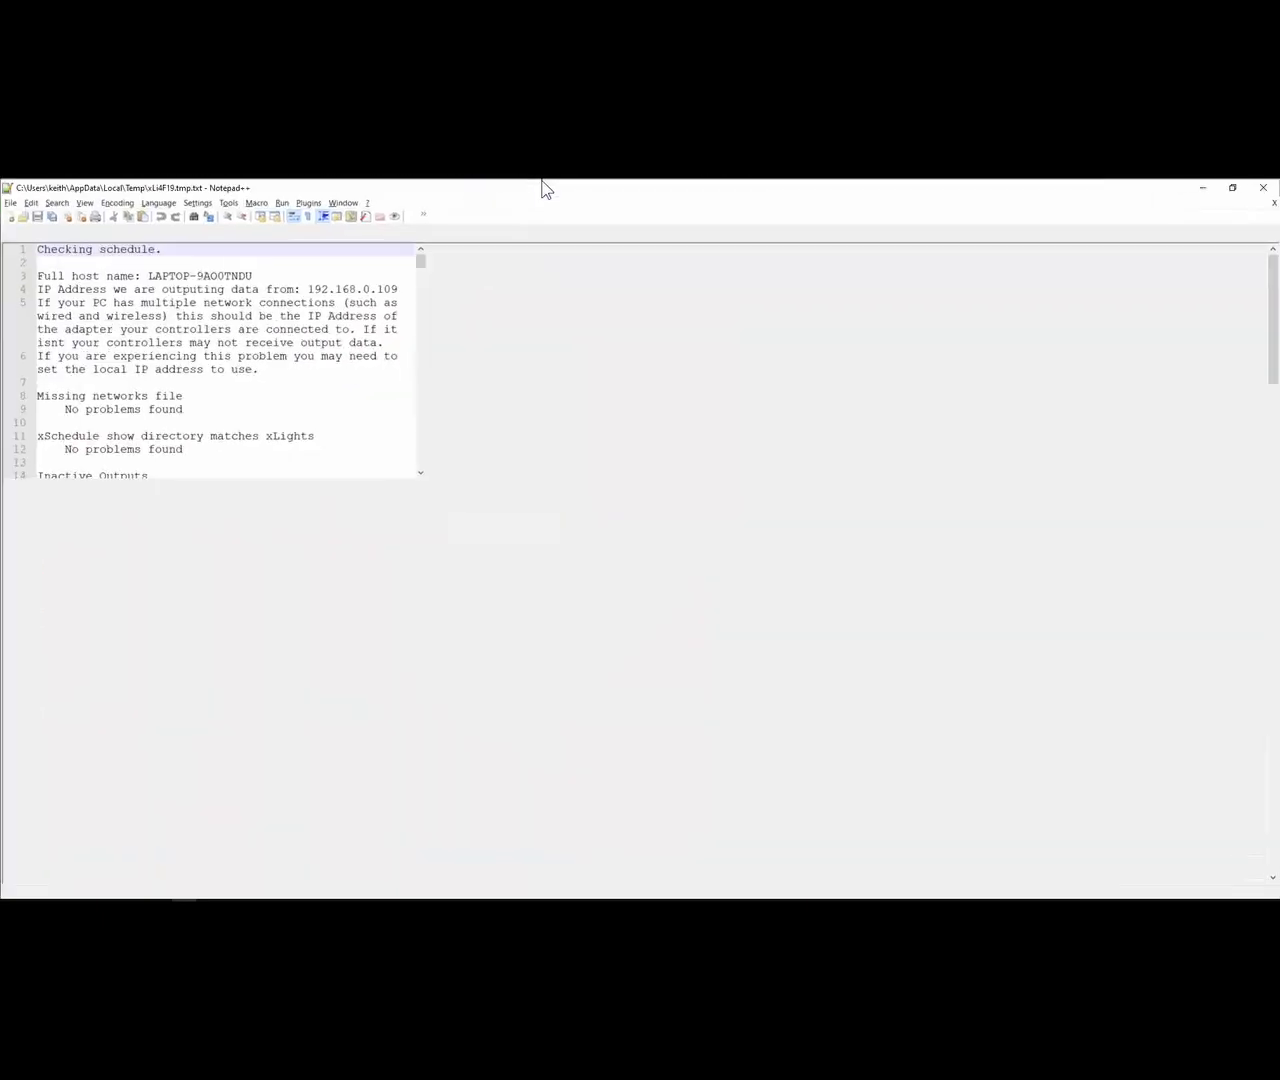
# Examine the schedule check report, especially the section on FSEQs with mismatched channel counts.
pyautogui.scroll(-7, 104, 340)
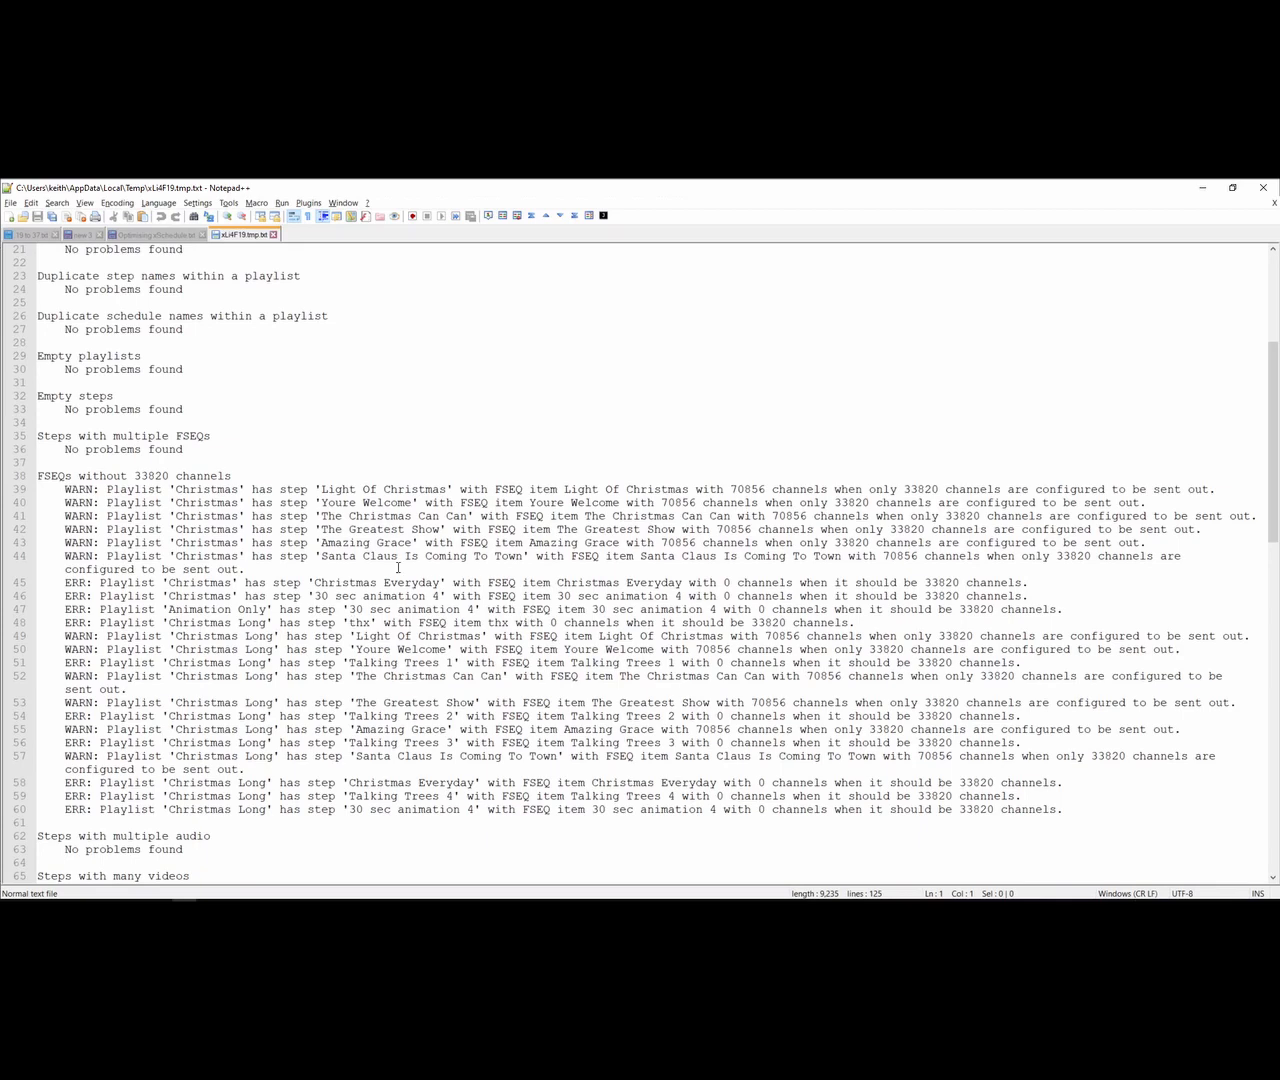
pyautogui.scroll(7, 175, 335)
pyautogui.scroll(-9, 176, 355)
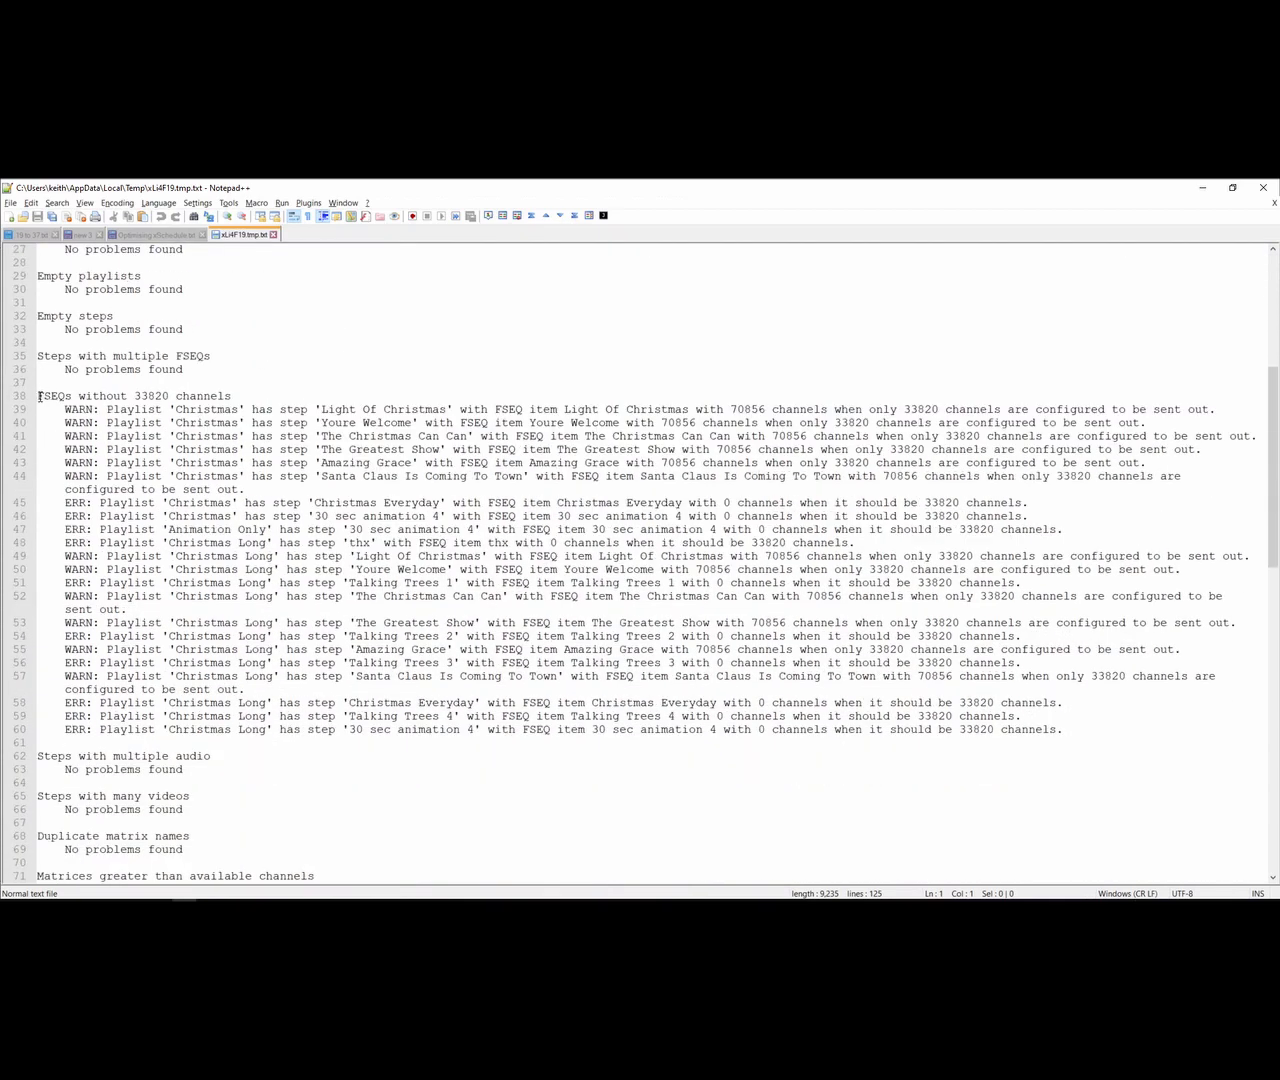
pyautogui.moveTo(40, 396); pyautogui.dragTo(1129, 733)
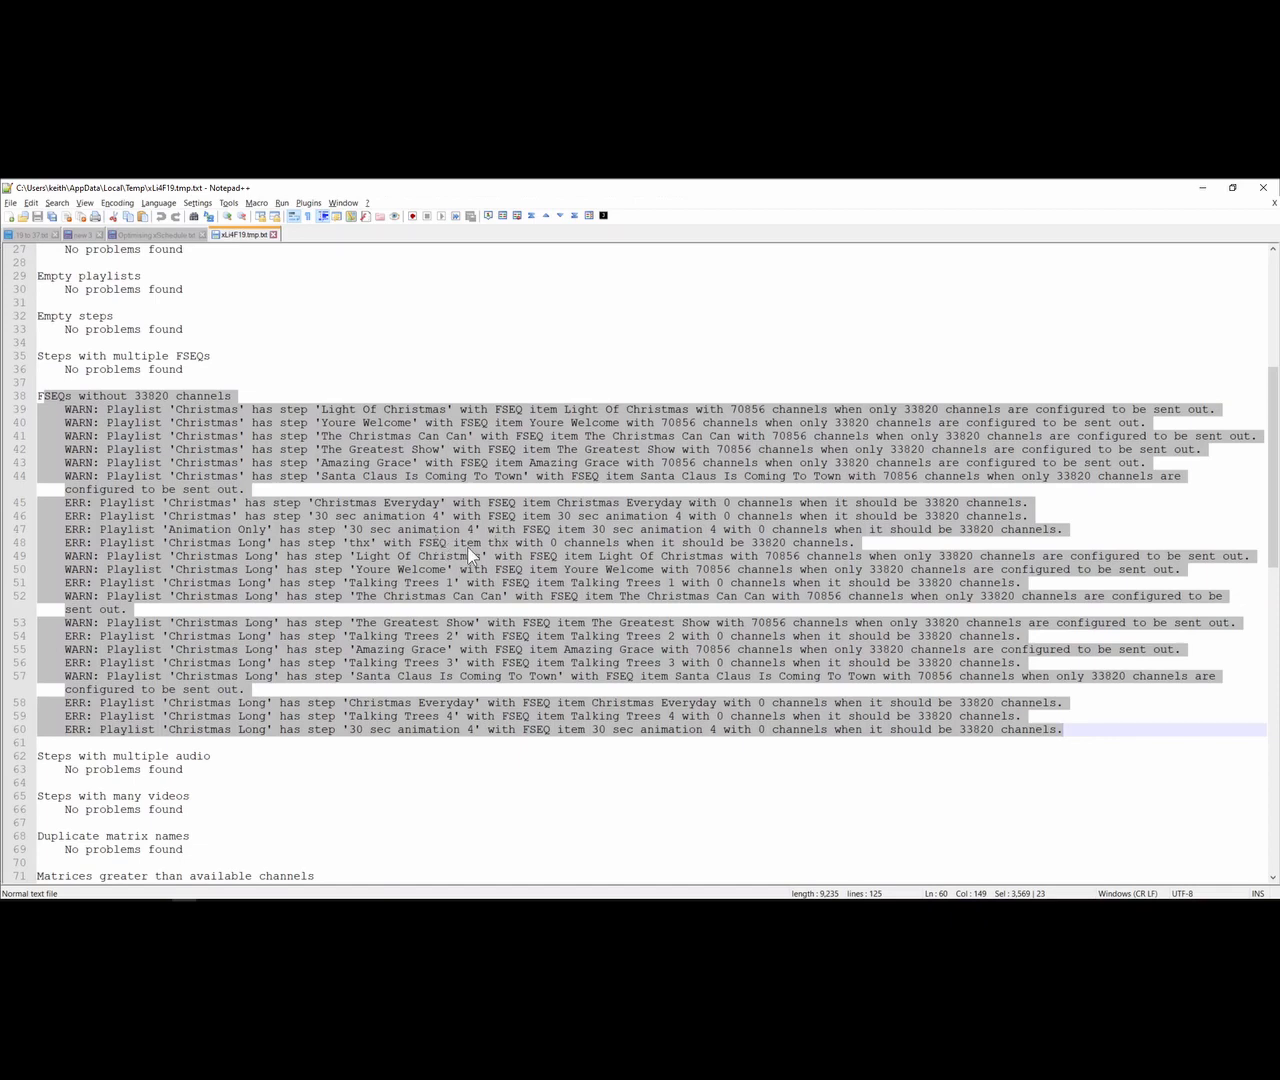
pyautogui.click(904, 569)
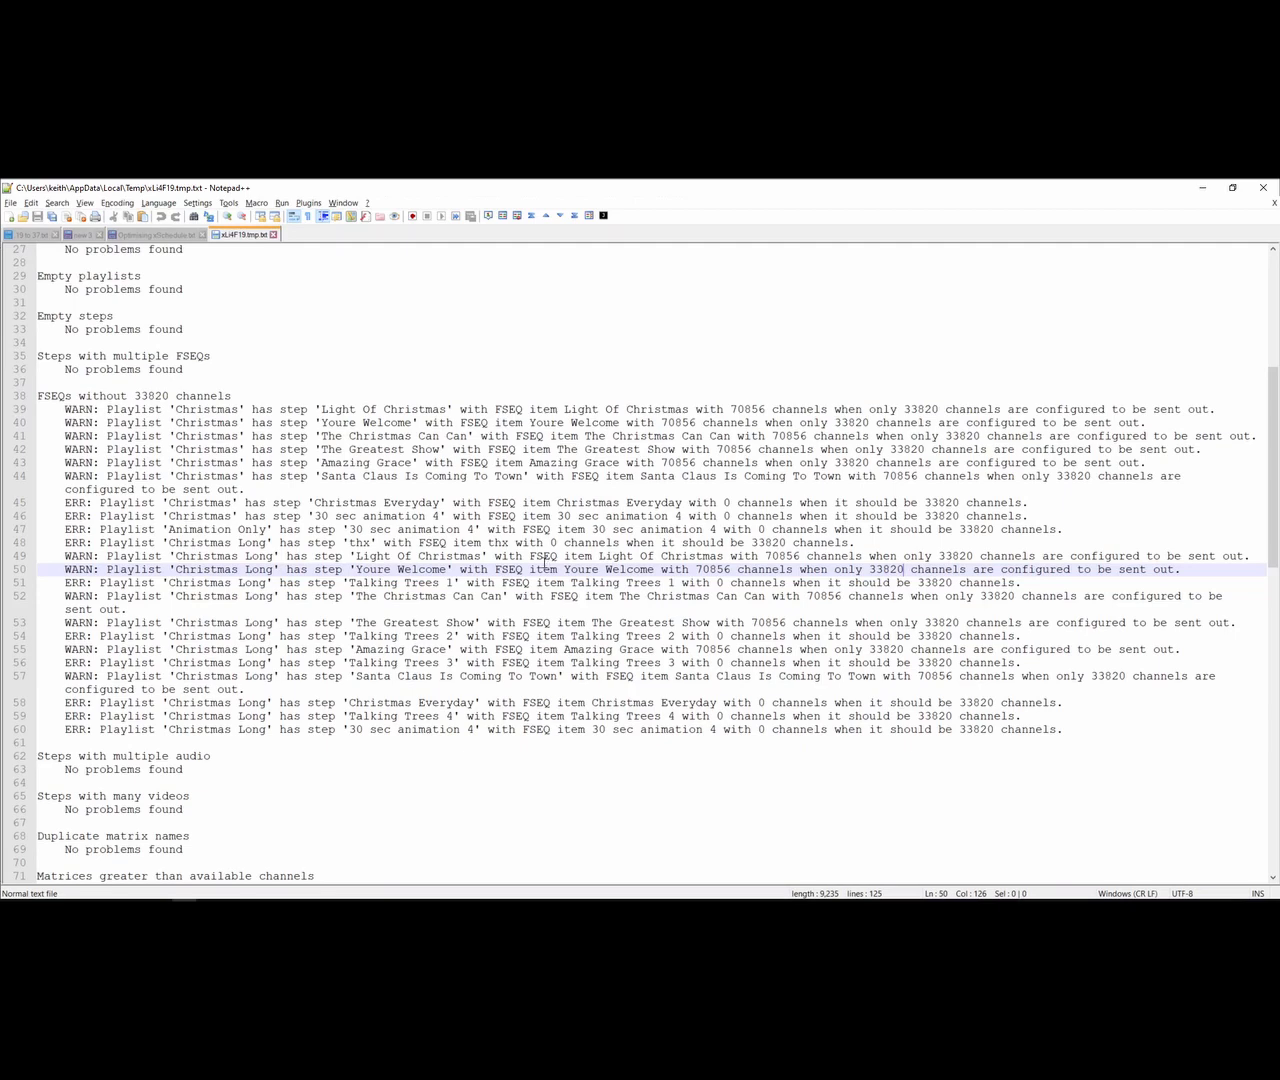
pyautogui.scroll(9, 545, 560)
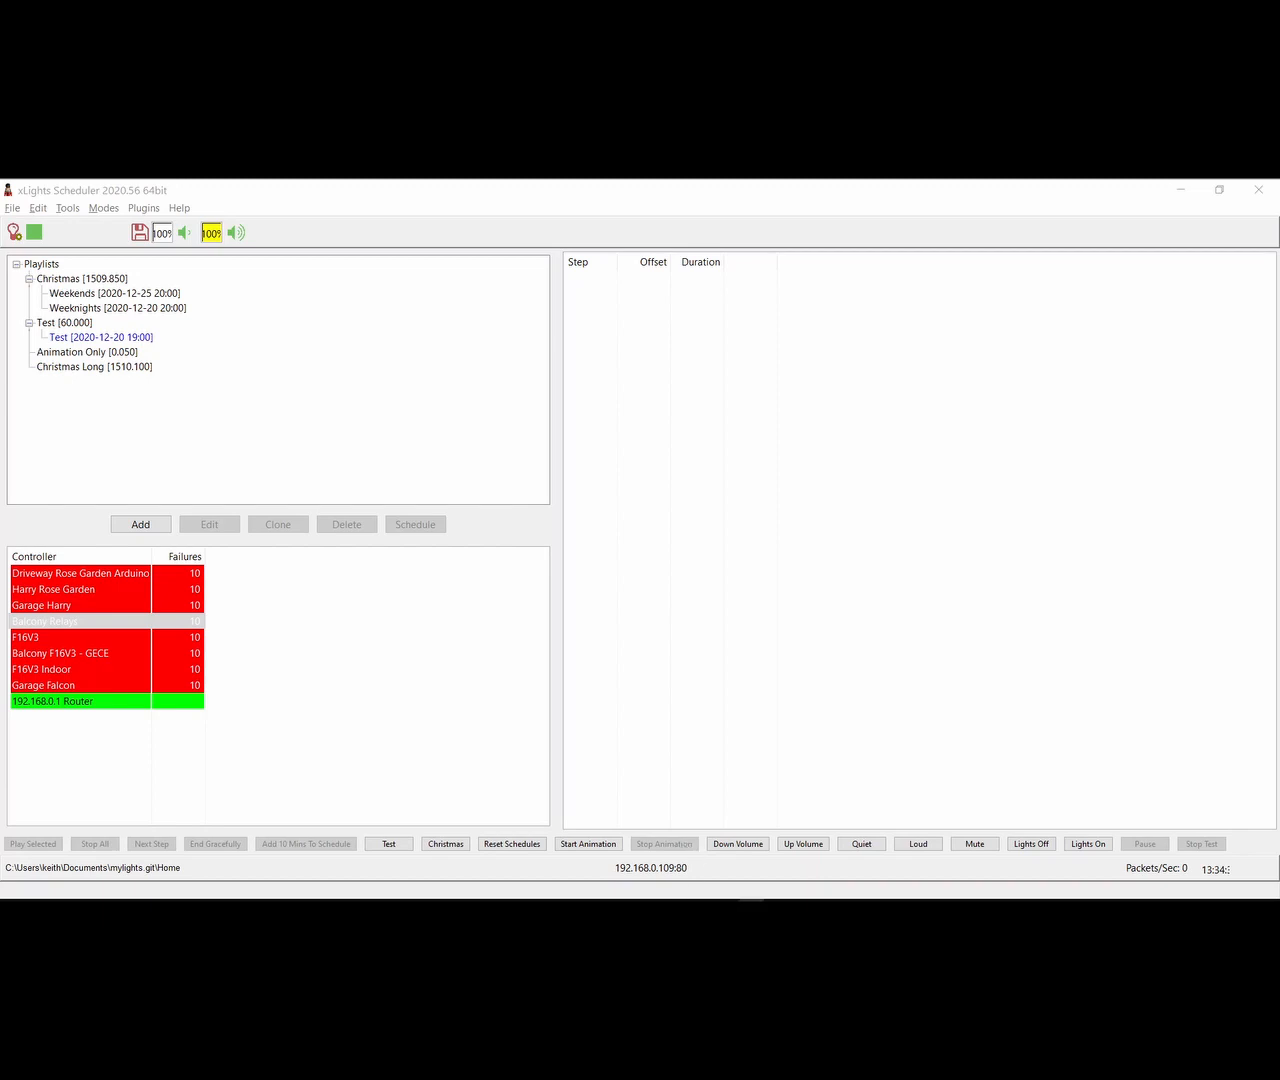
# Bring Task Manager into view to examine CPU, memory, disk, network and GPU use per process, and minimize it.
pyautogui.moveTo(613, 898); pyautogui.dragTo(638, 231)
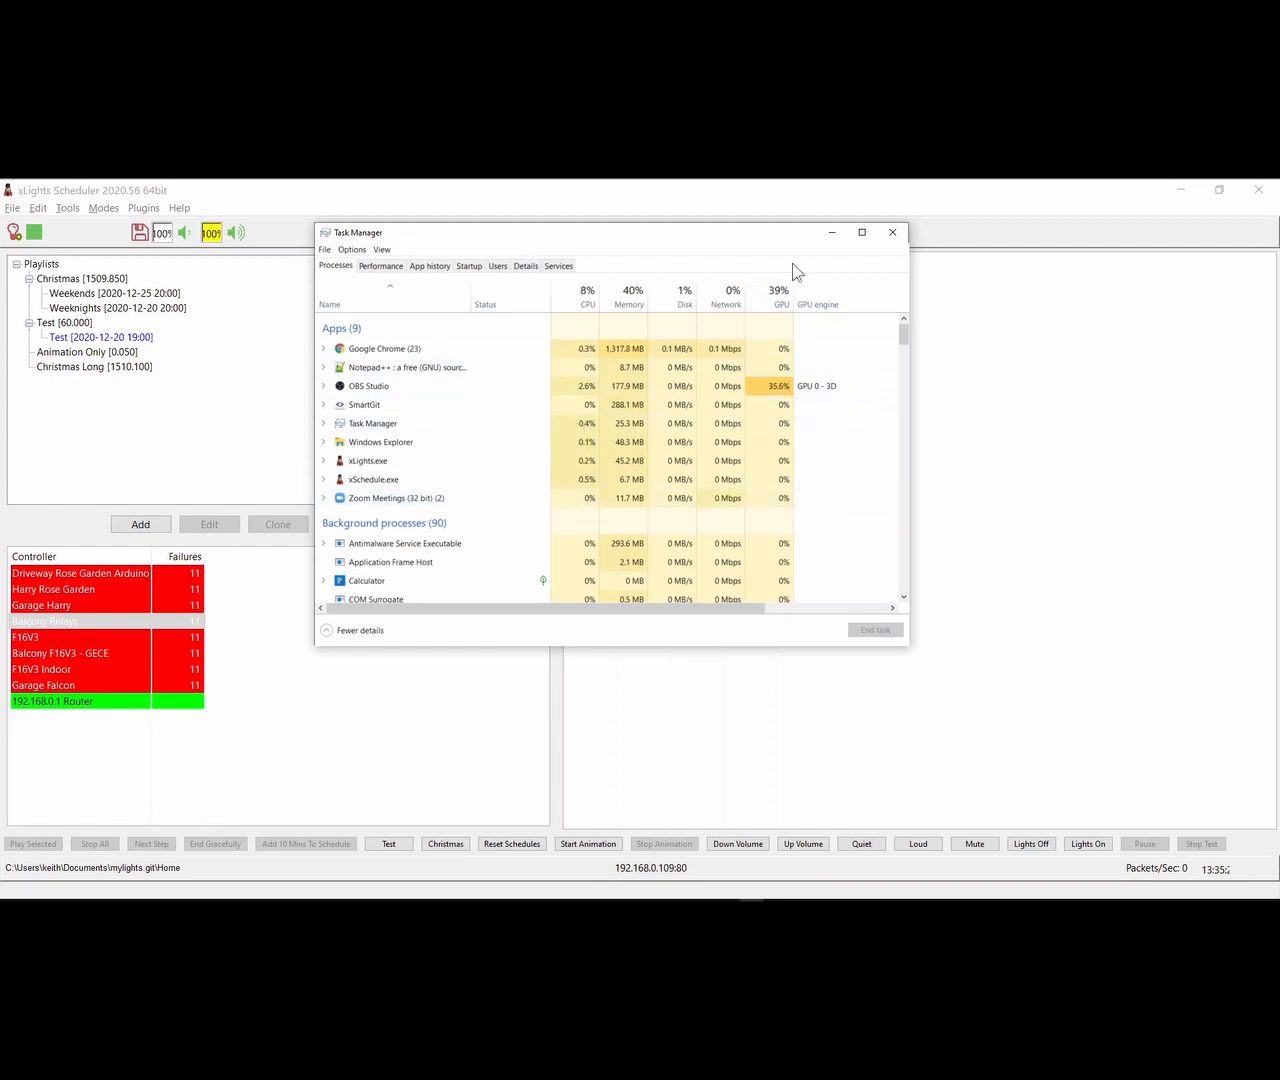
pyautogui.click(830, 233)
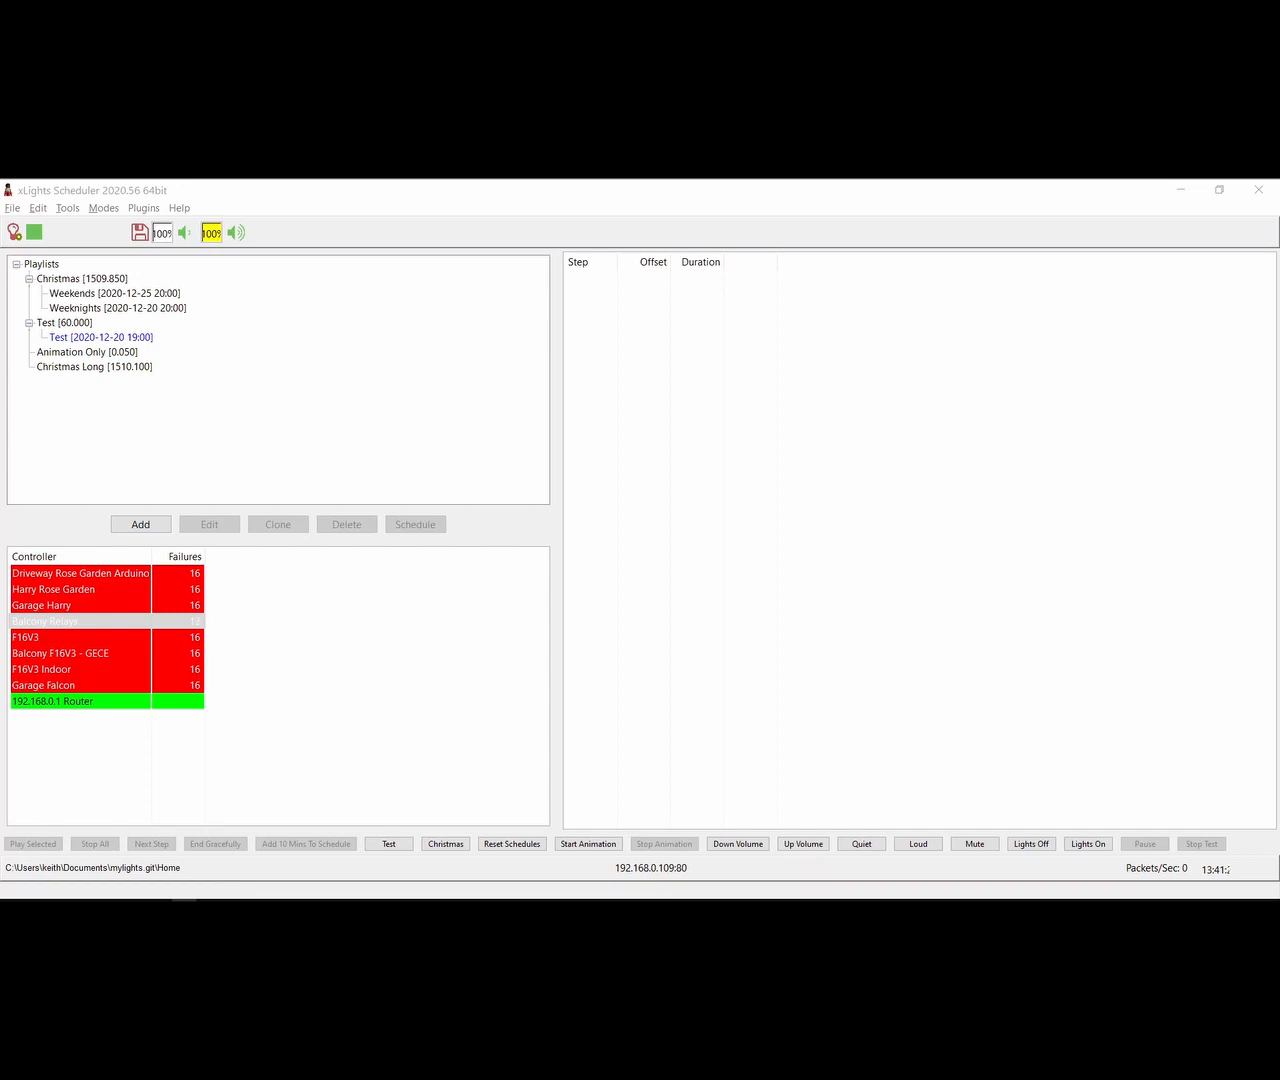
# Review the Test schedule's timing, refire, loop and priority settings, and close it without saving changes.
pyautogui.click(75, 341)
pyautogui.doubleClick(75, 341)
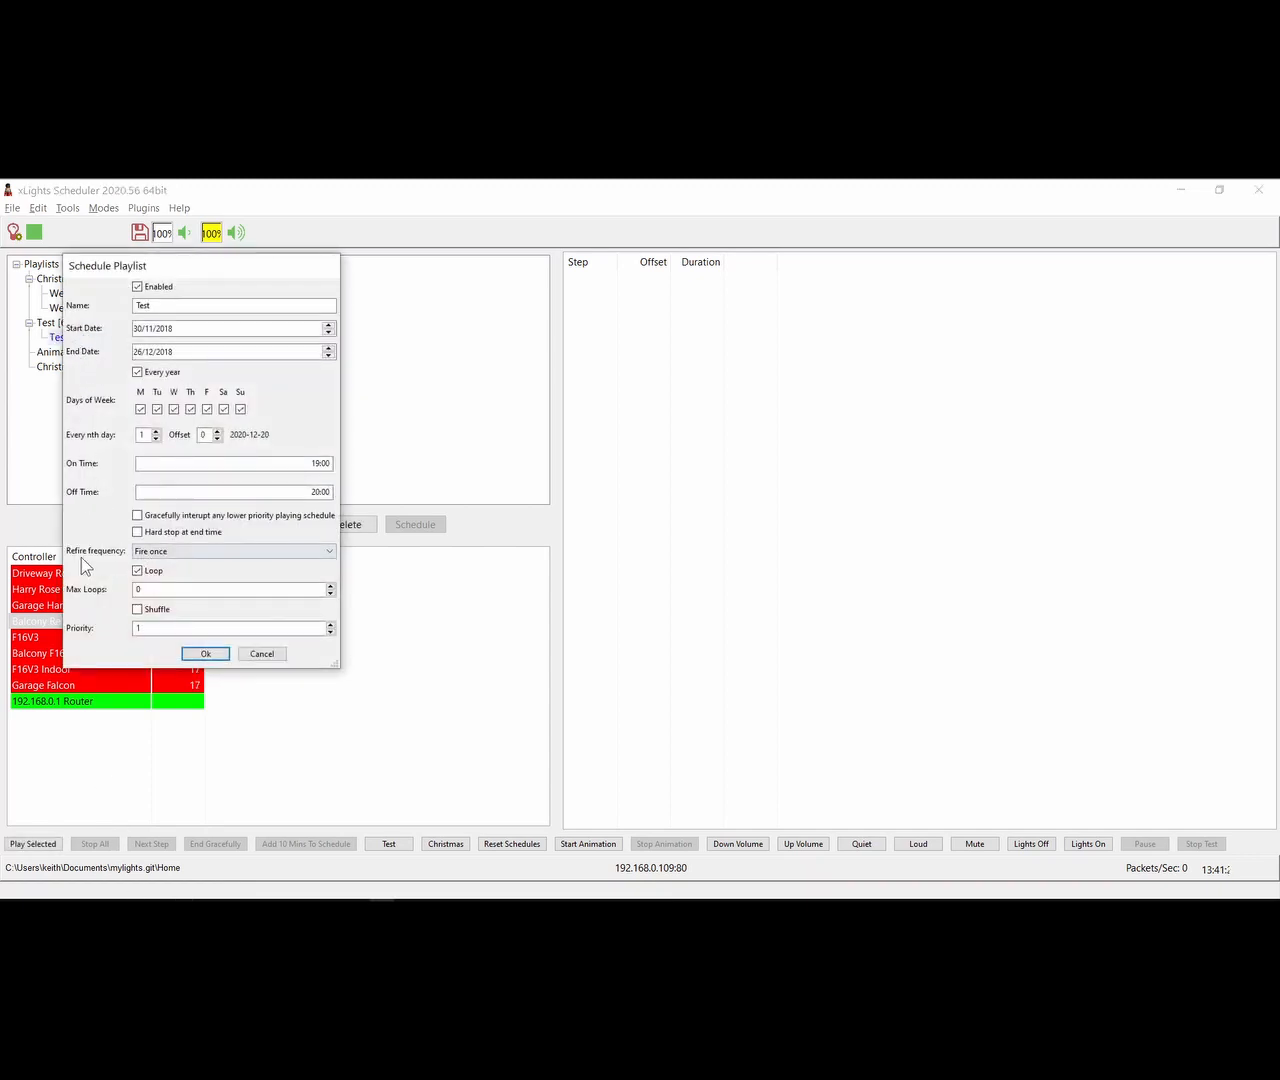
pyautogui.click(138, 570)
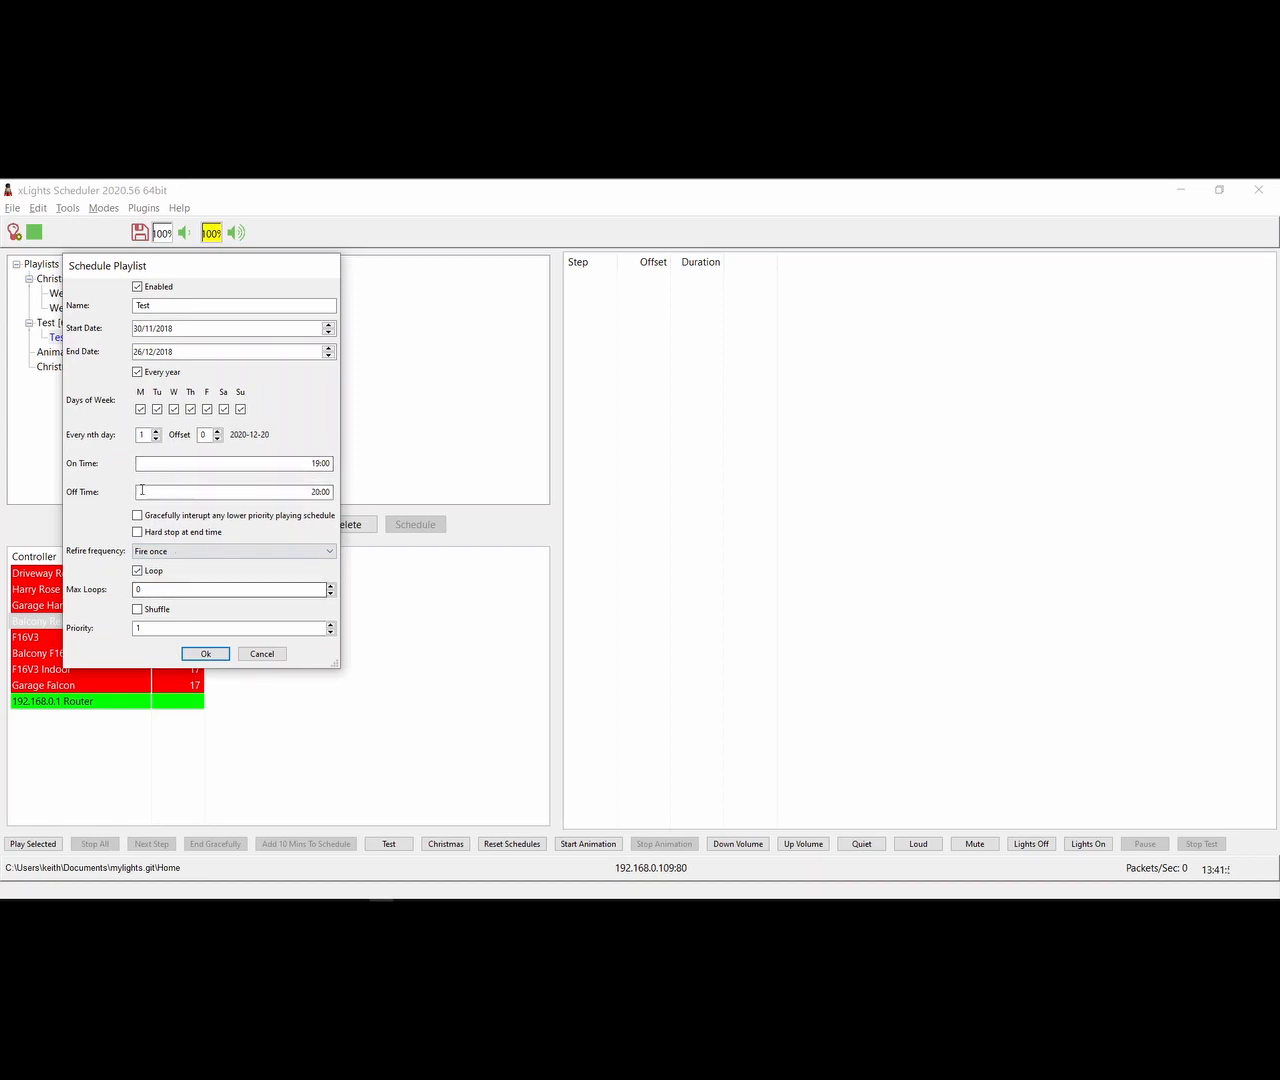
pyautogui.click(261, 654)
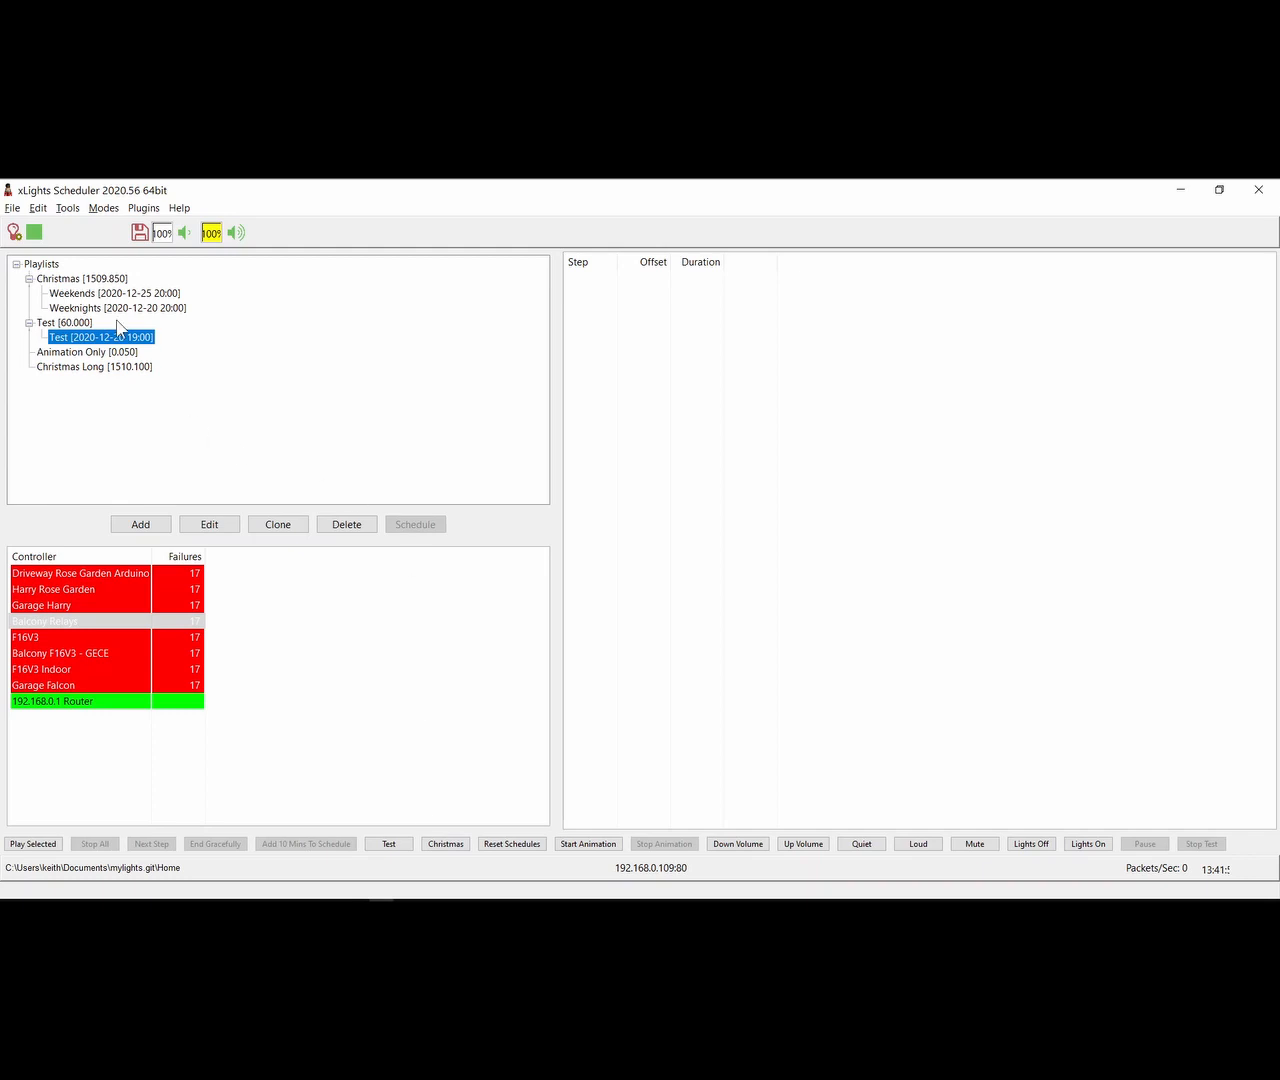
# Inspect the Christmas playlist and the video settings of VirtualSantaHD1_THISONE under Santa Claus Is Coming To Town, and close the playlist without saving.
pyautogui.click(100, 296)
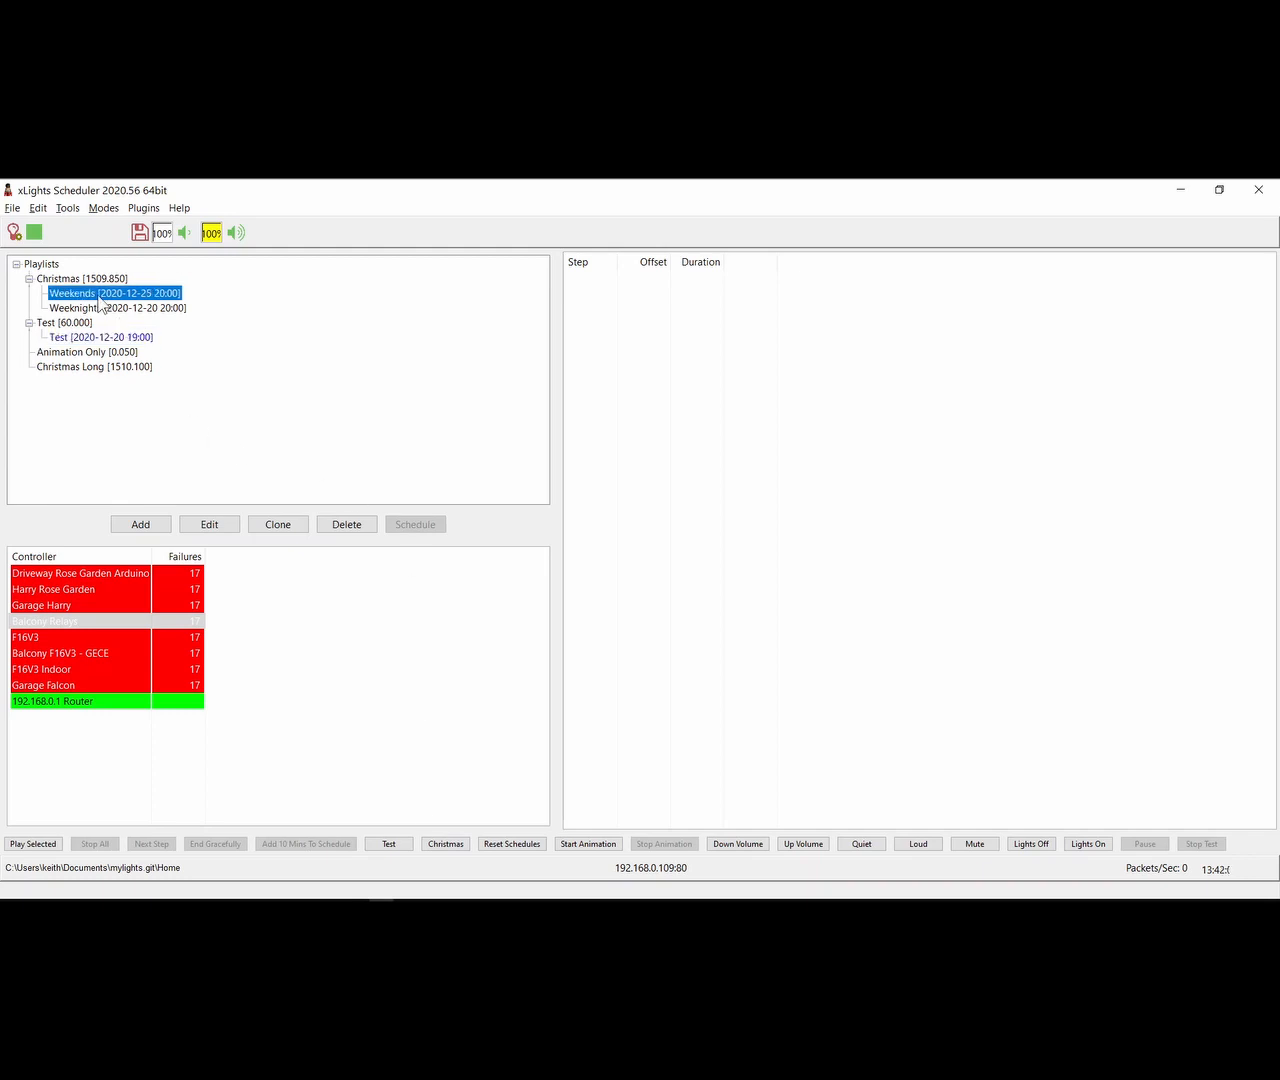
pyautogui.click(68, 279)
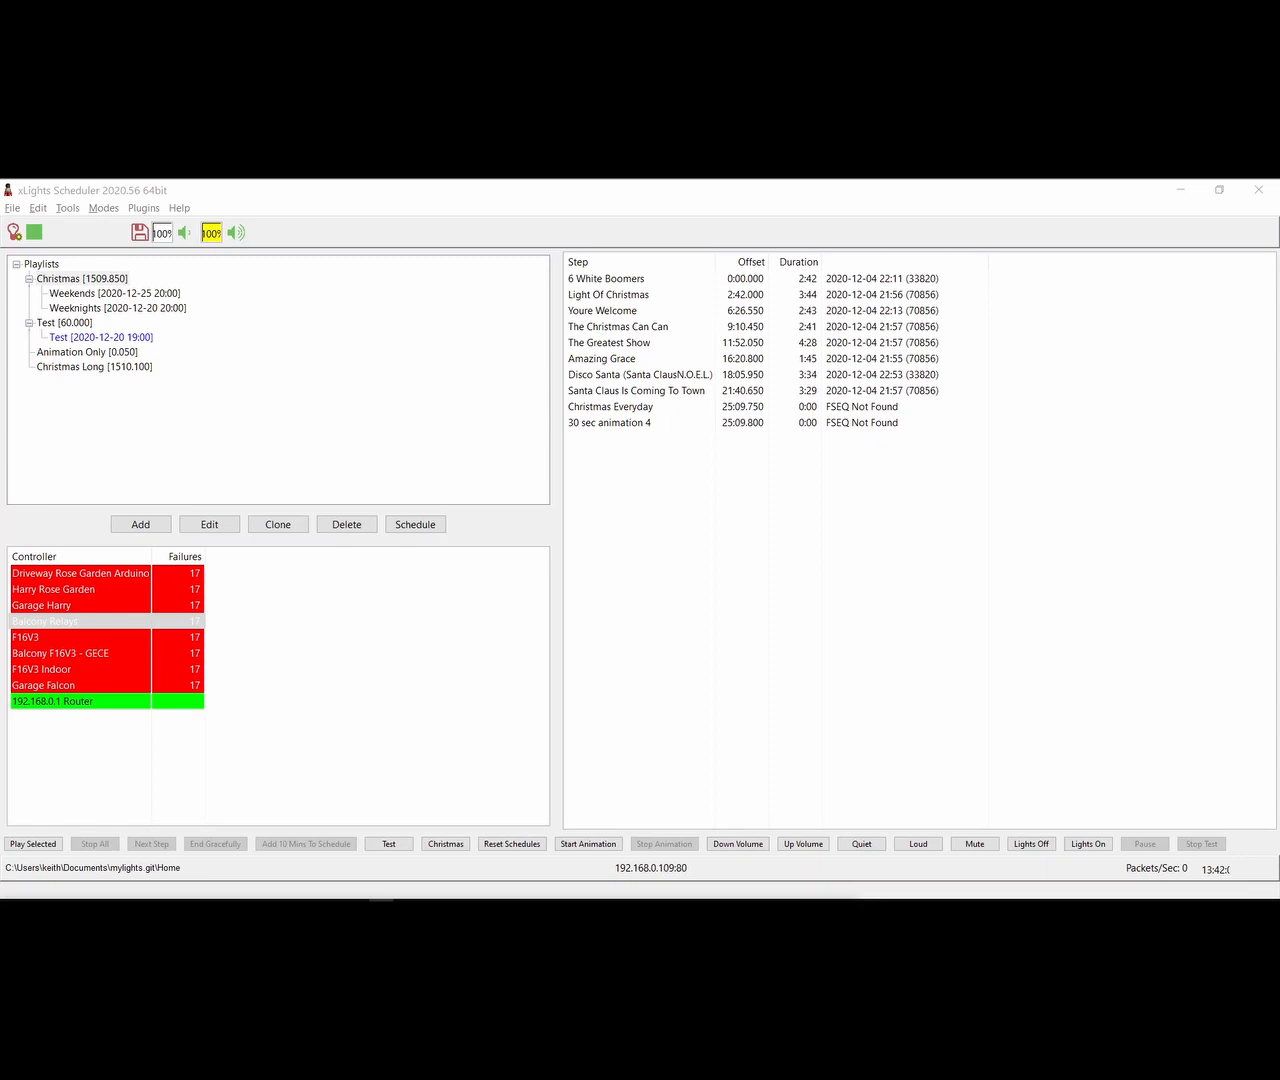
pyautogui.moveTo(535, 893); pyautogui.dragTo(570, 275)
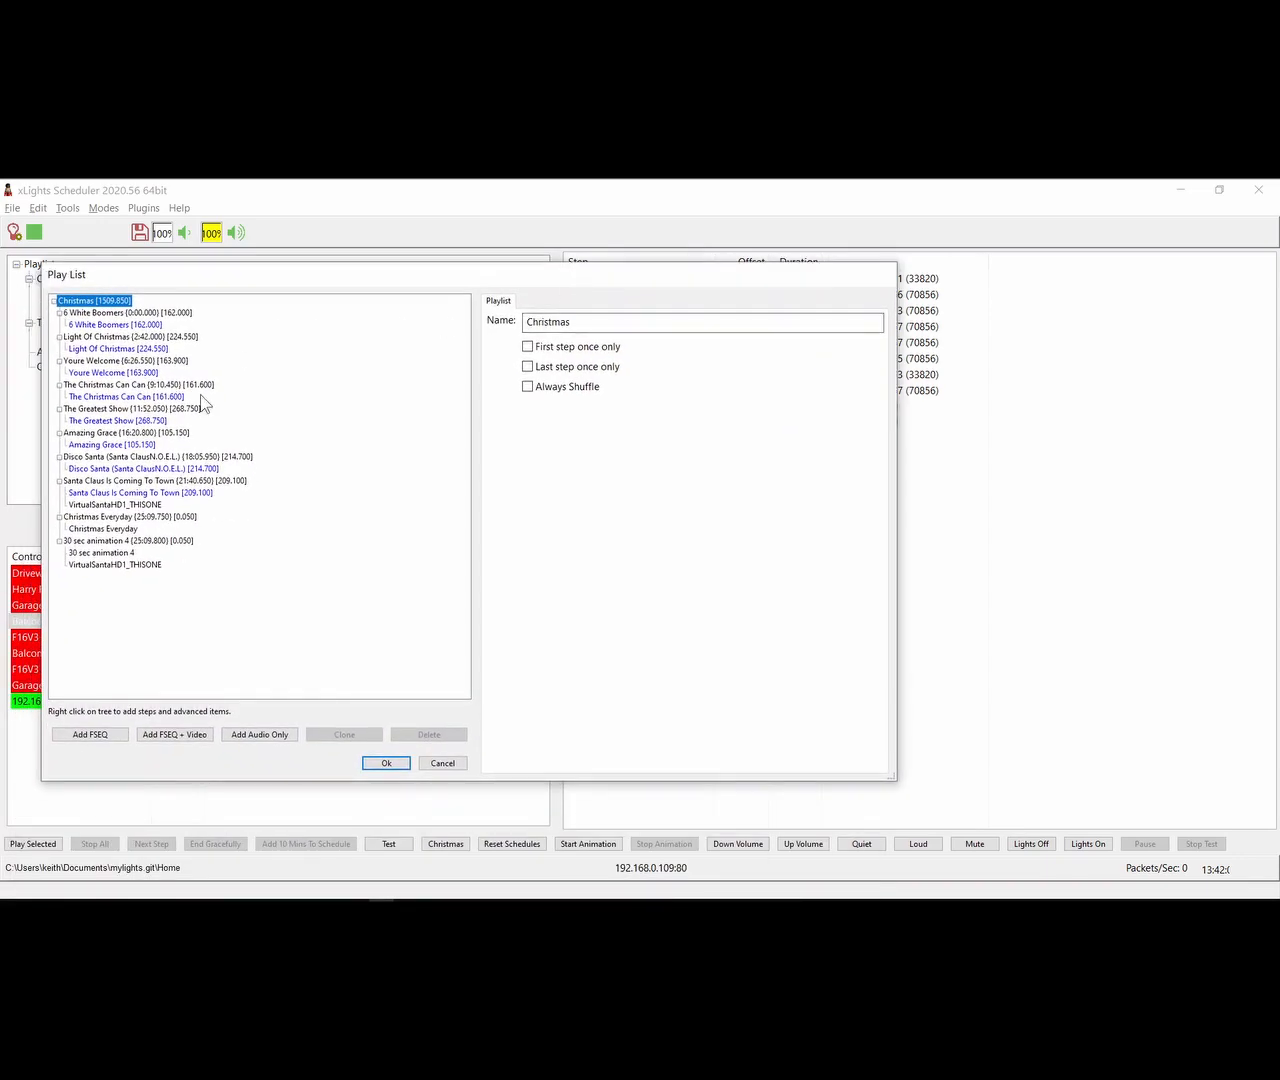
pyautogui.click(122, 506)
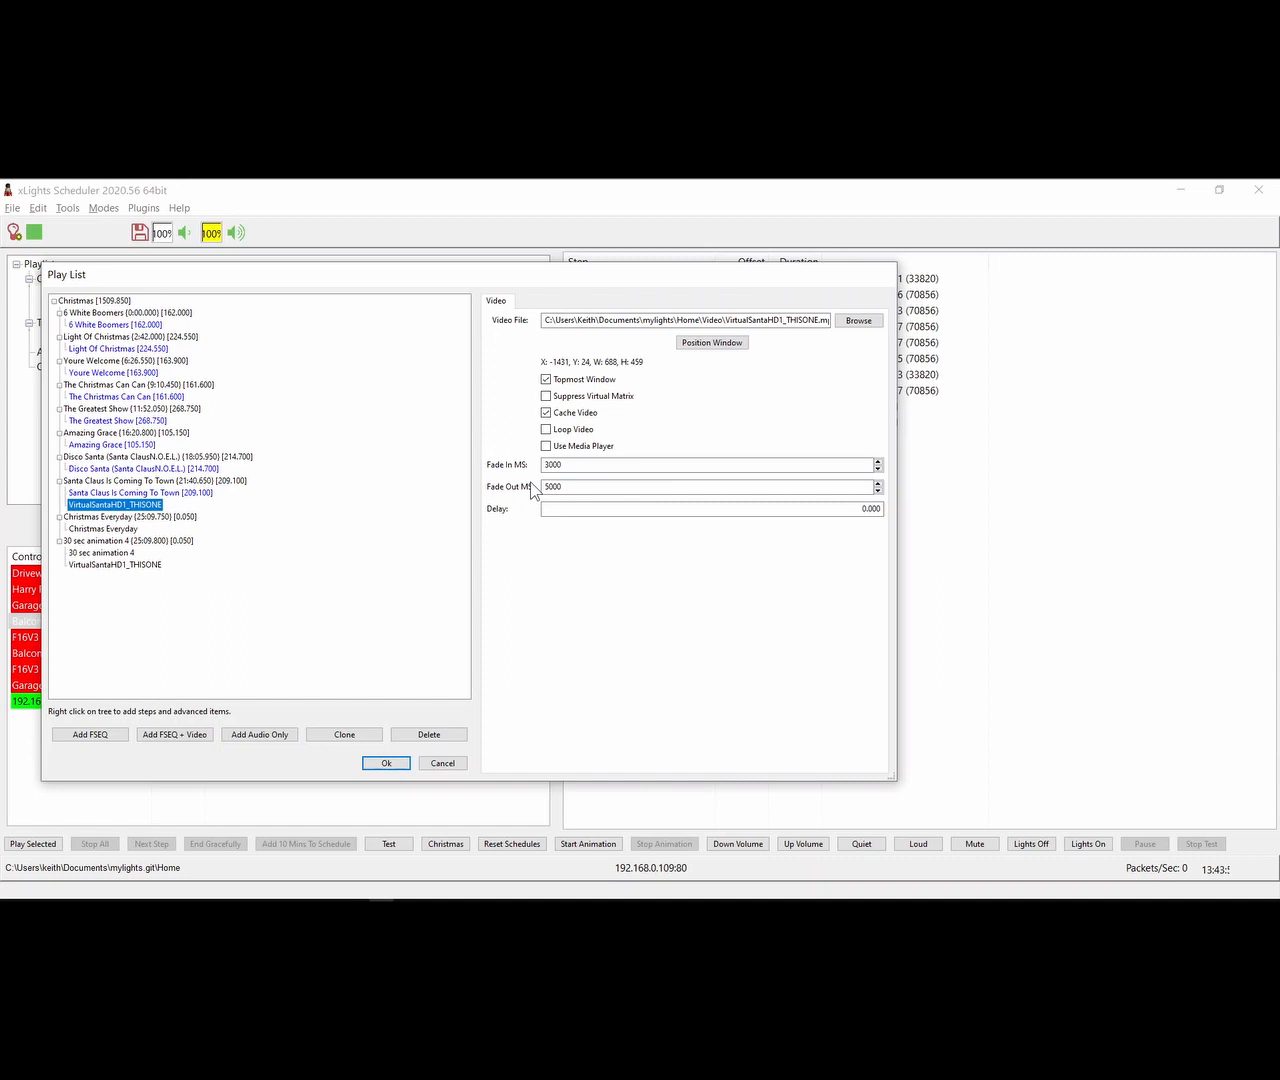
pyautogui.click(546, 411)
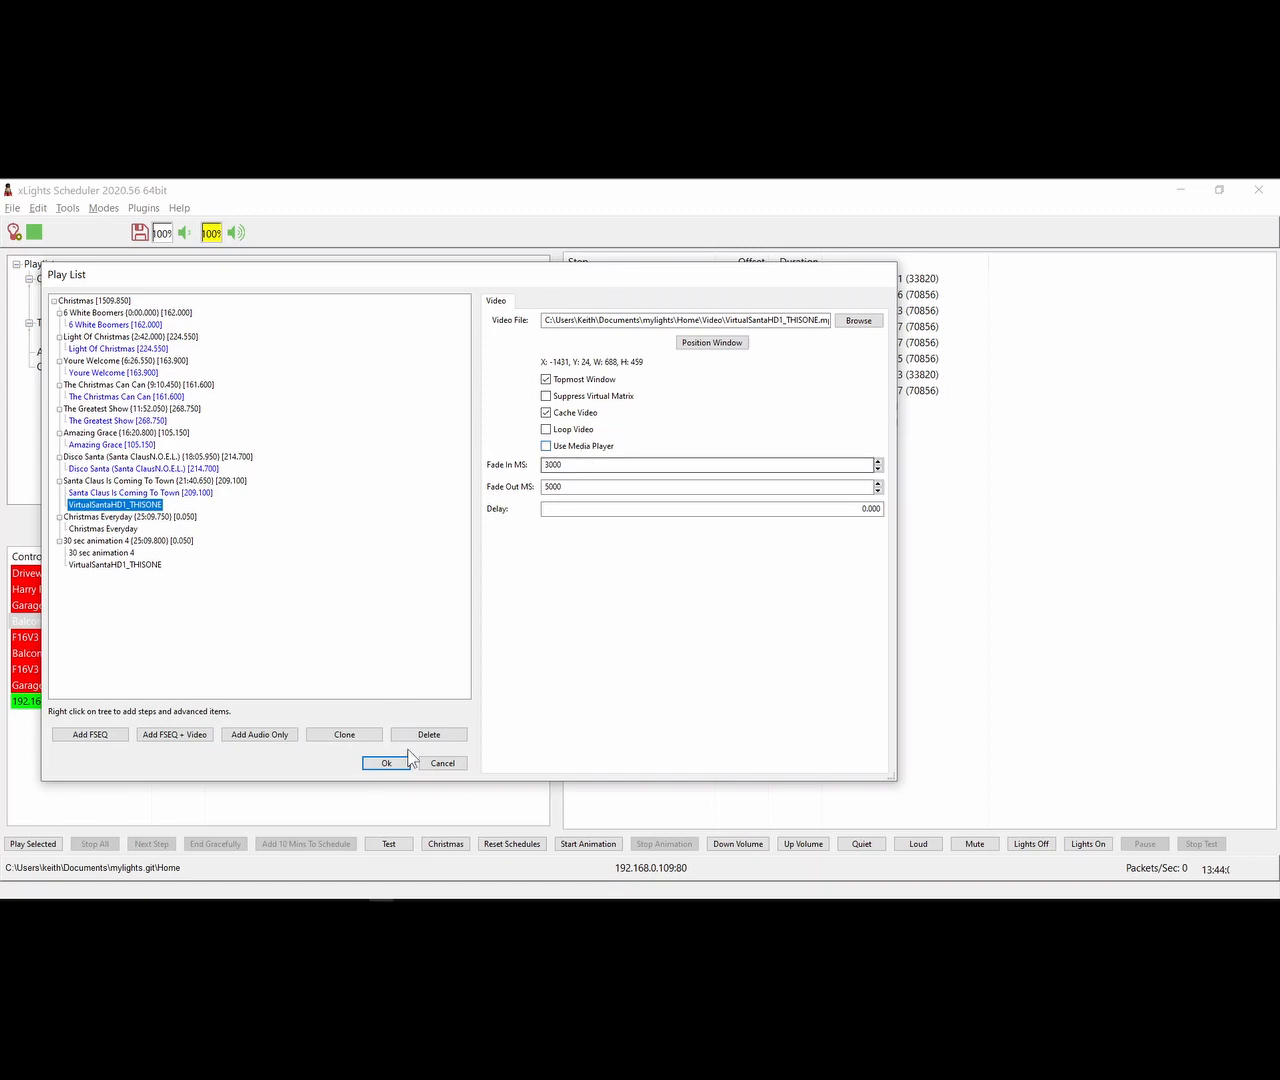
pyautogui.click(441, 764)
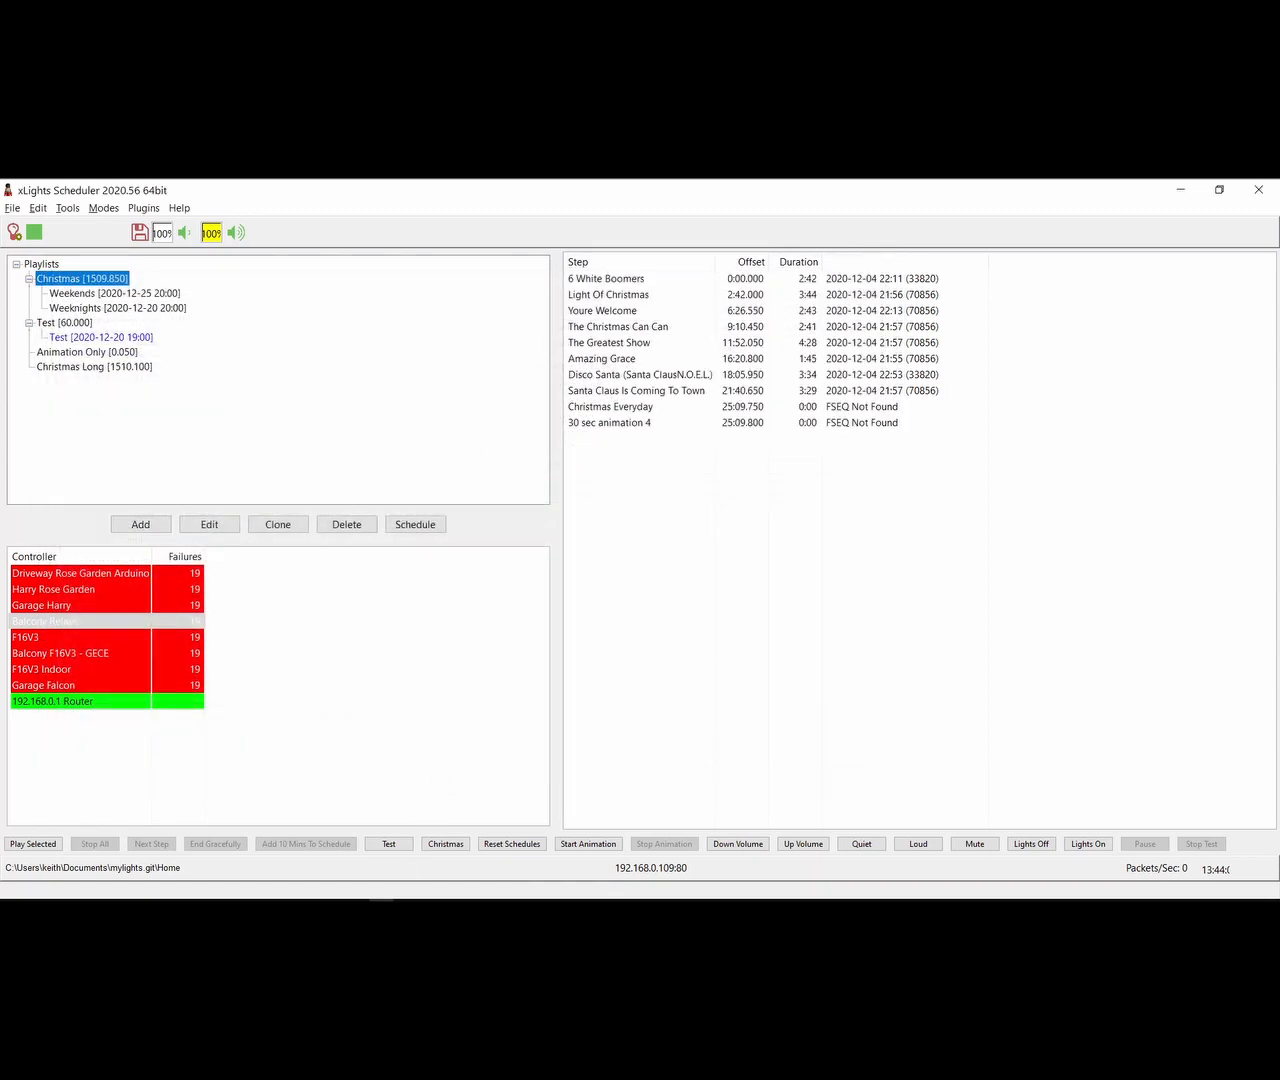
# View the output processing list and its available processing types, and close it without adding any.
pyautogui.click(66, 208)
pyautogui.moveTo(37, 208)
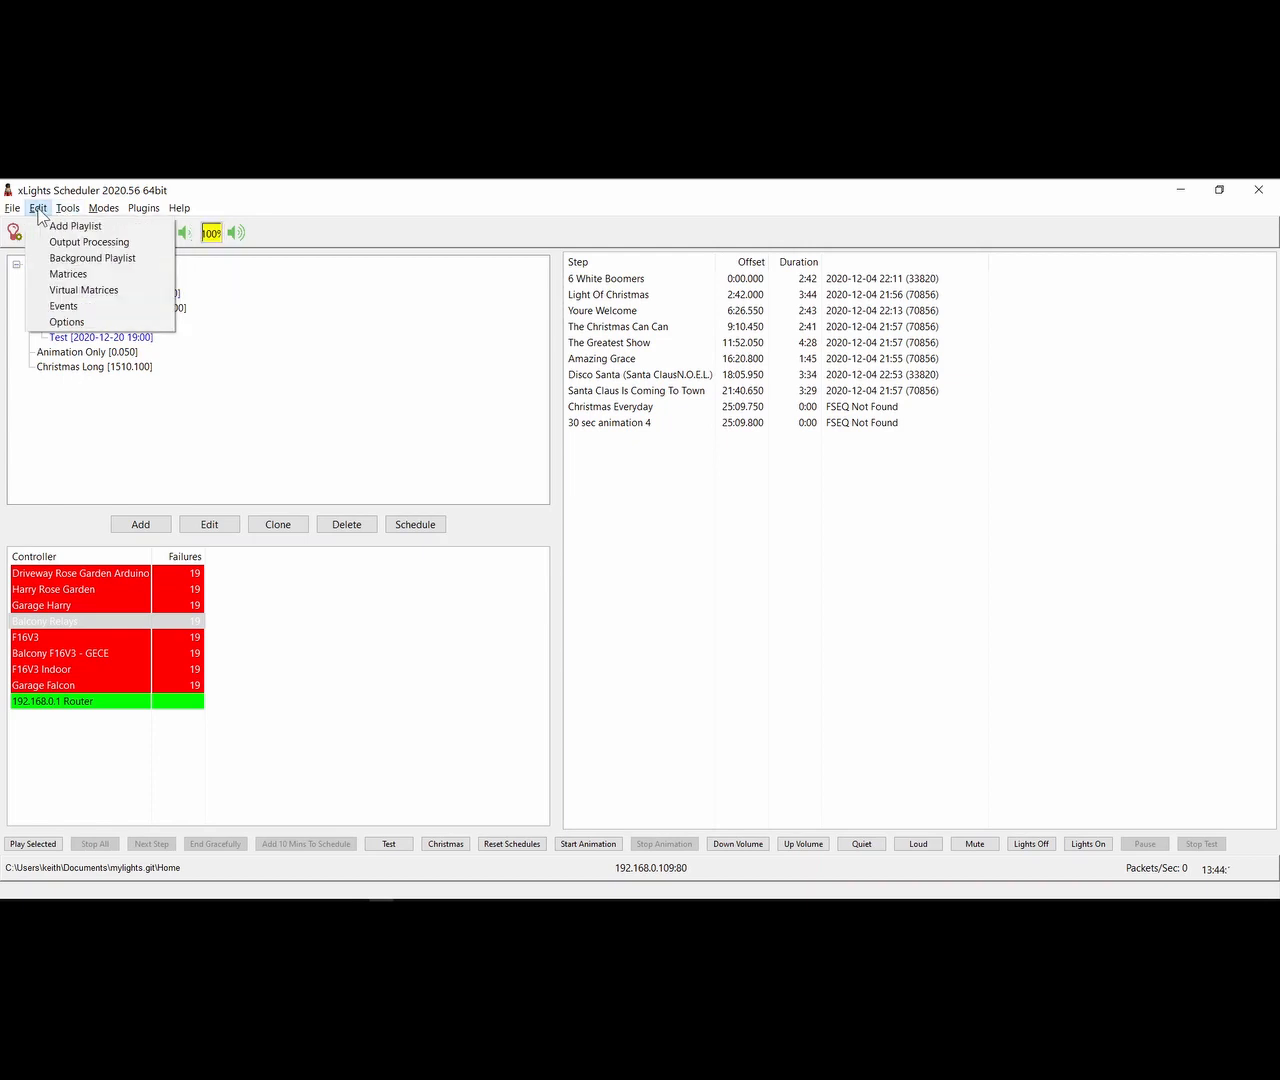
pyautogui.click(76, 244)
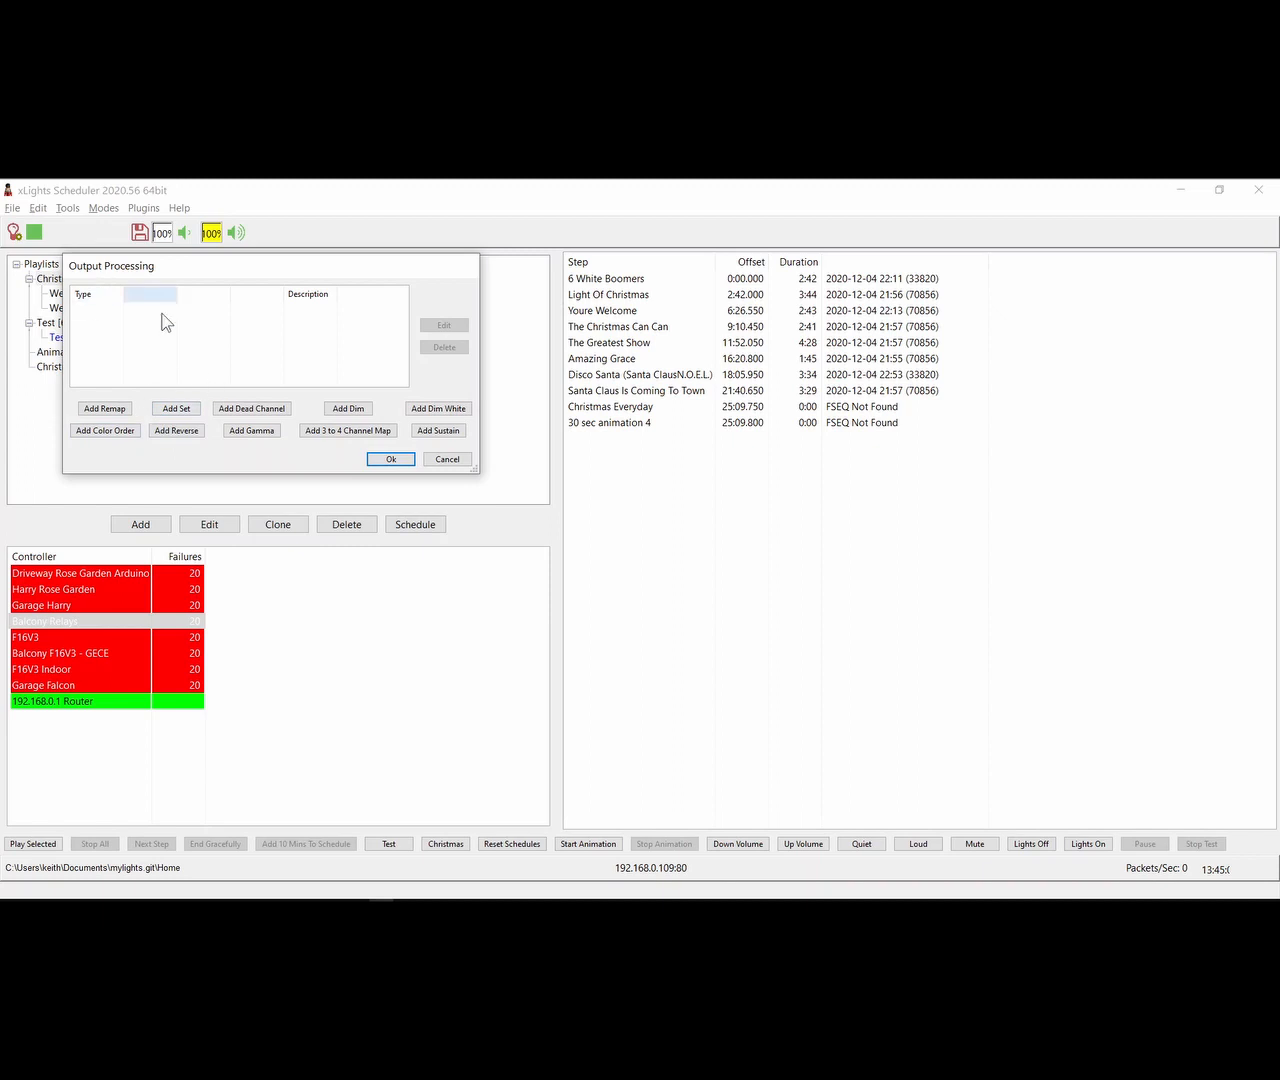
pyautogui.click(447, 459)
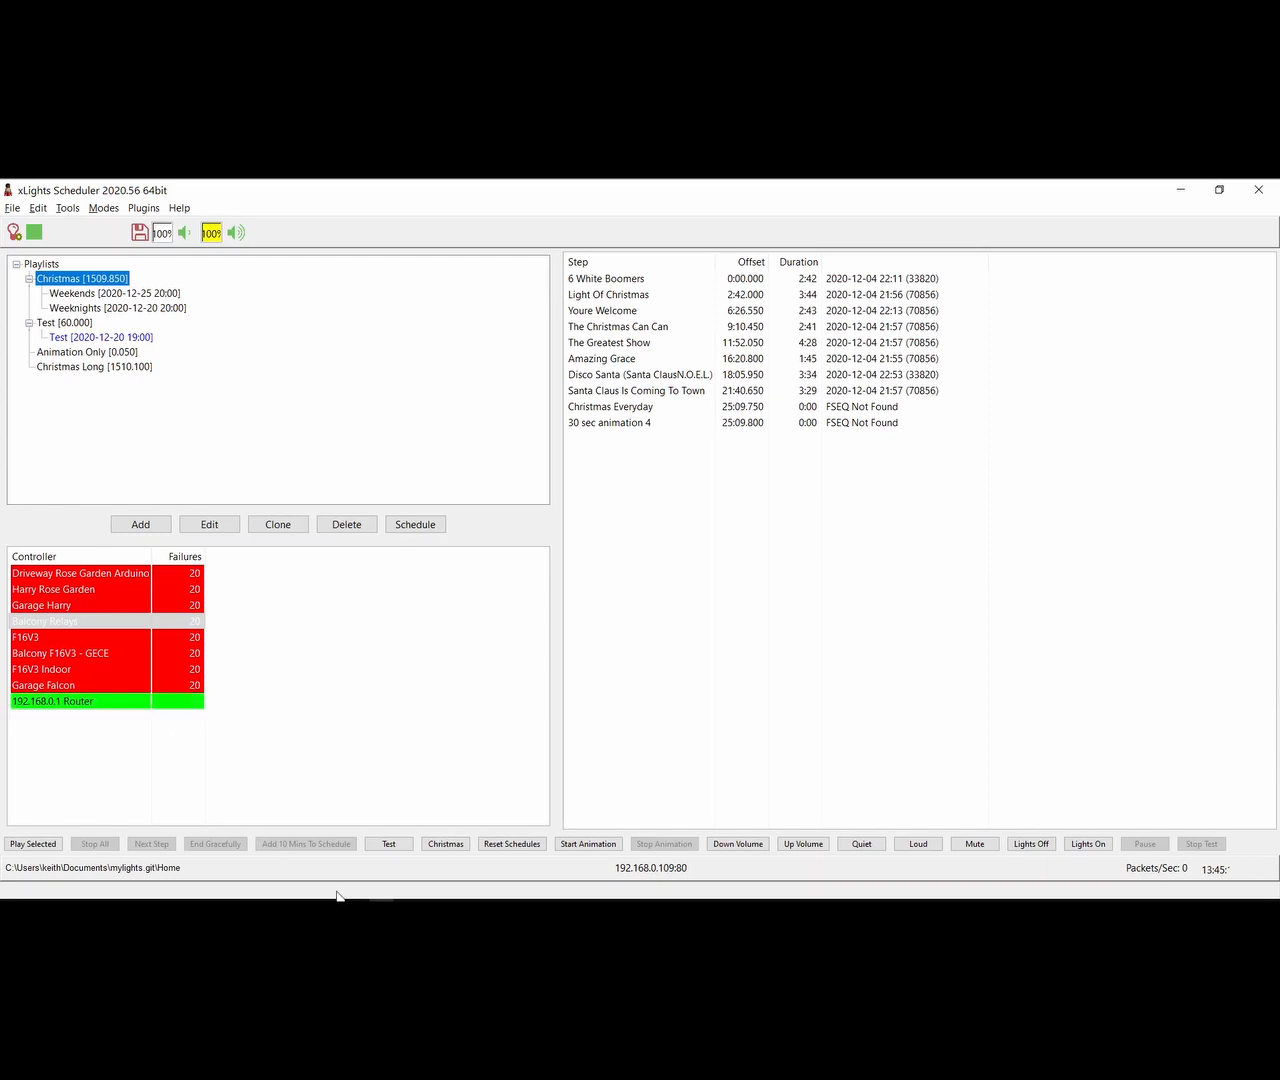
# Inspect the FSEQ settings of The Greatest Show in the Christmas playlist, and close the playlist without saving.
pyautogui.moveTo(337, 897)
pyautogui.doubleClick(75, 281)
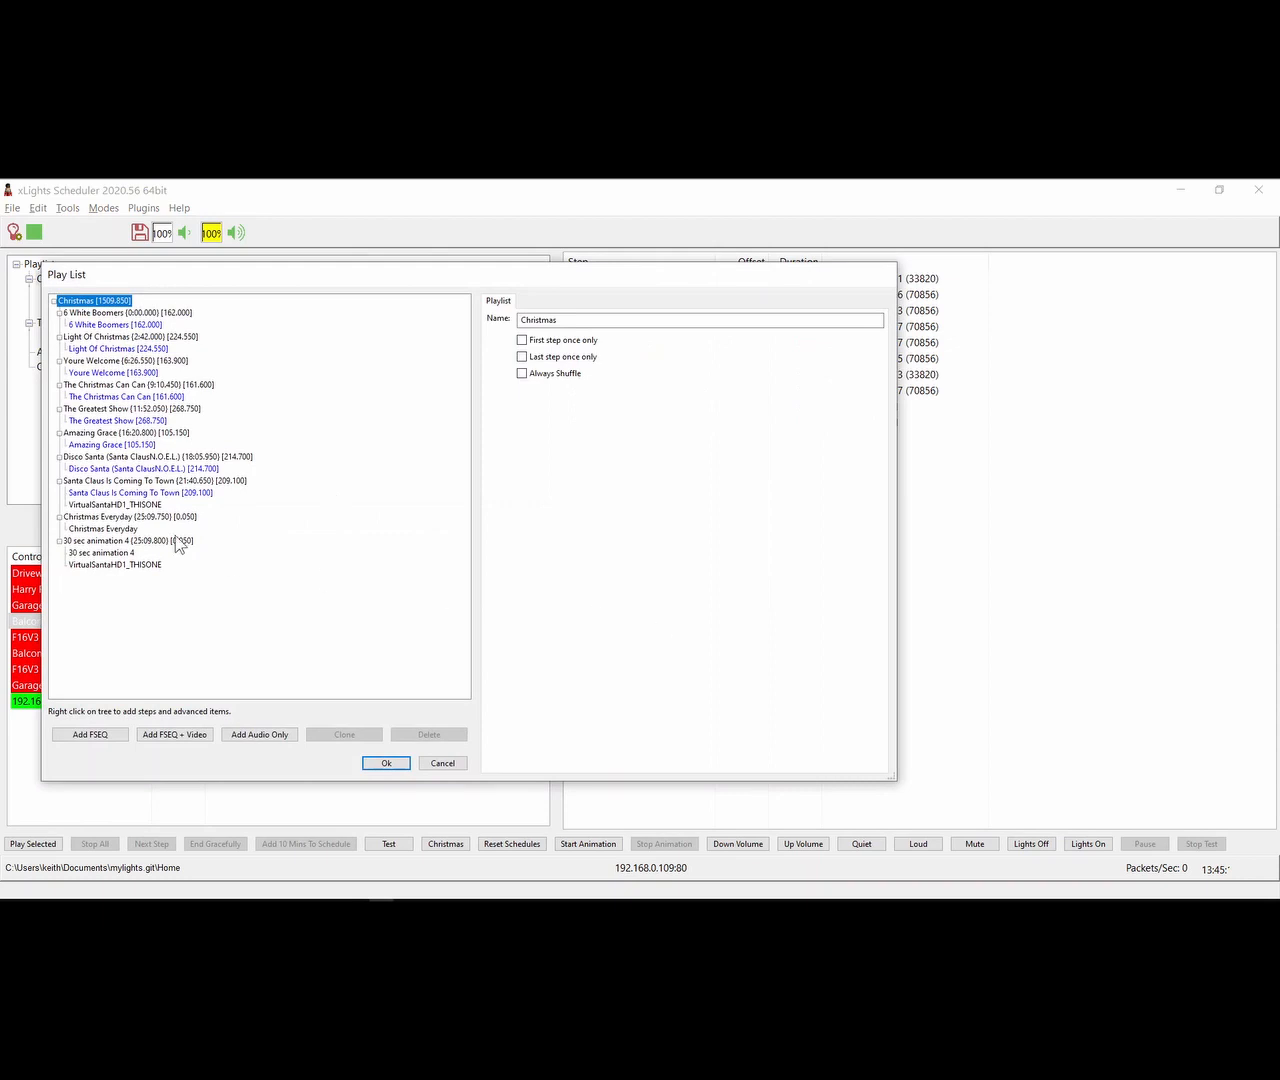
pyautogui.click(104, 421)
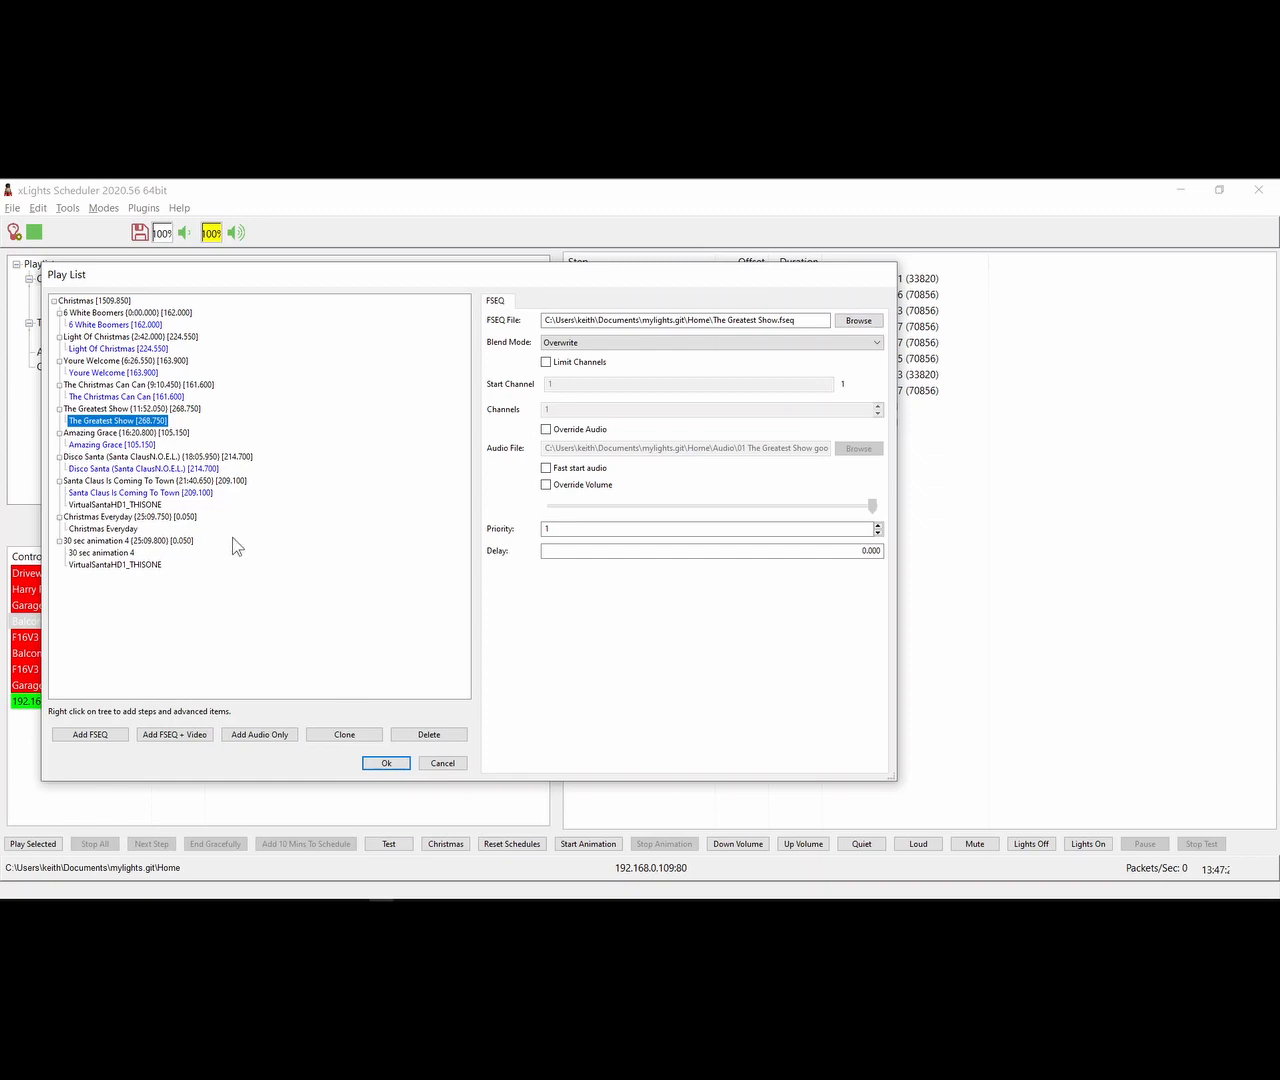
pyautogui.click(456, 762)
# Review the scheduler's general options and its list of custom buttons, and close the options without saving.
pyautogui.click(39, 210)
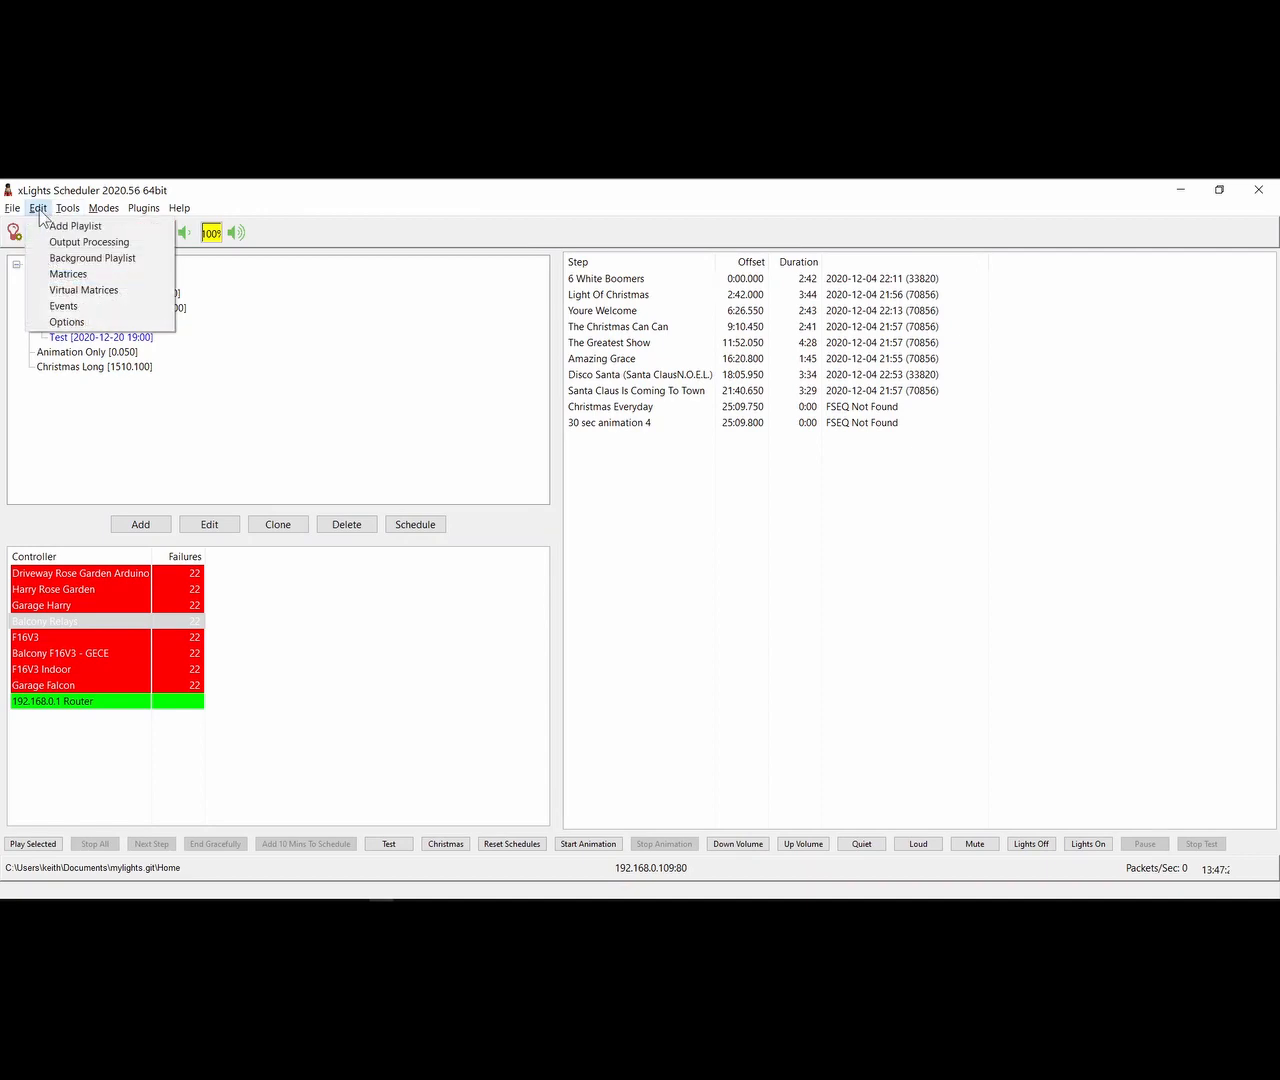
pyautogui.click(70, 322)
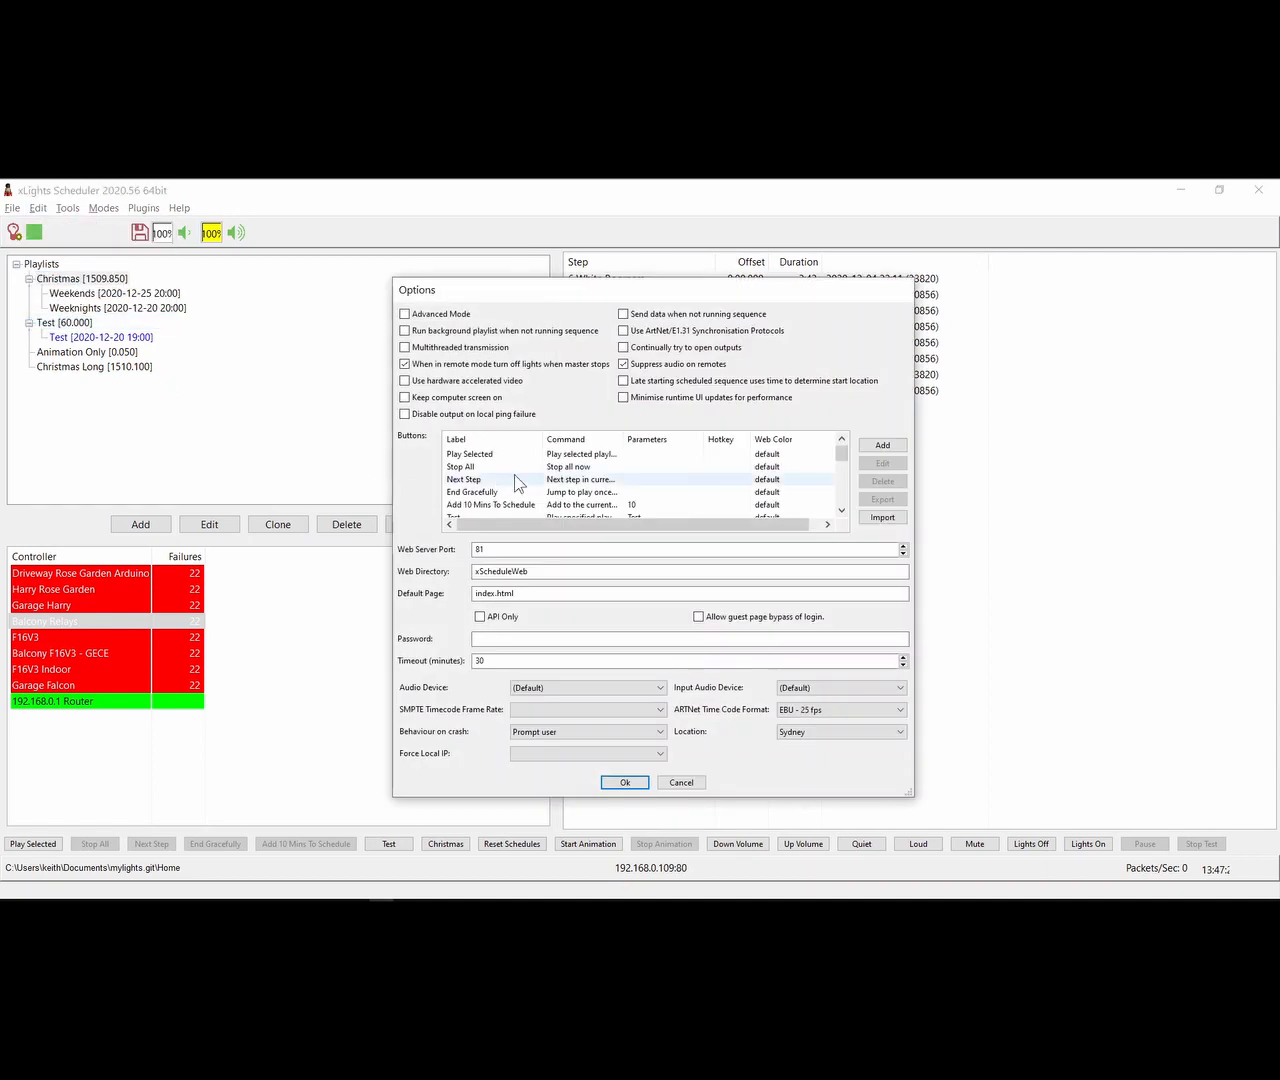
pyautogui.scroll(-5, 518, 483)
pyautogui.scroll(4, 610, 500)
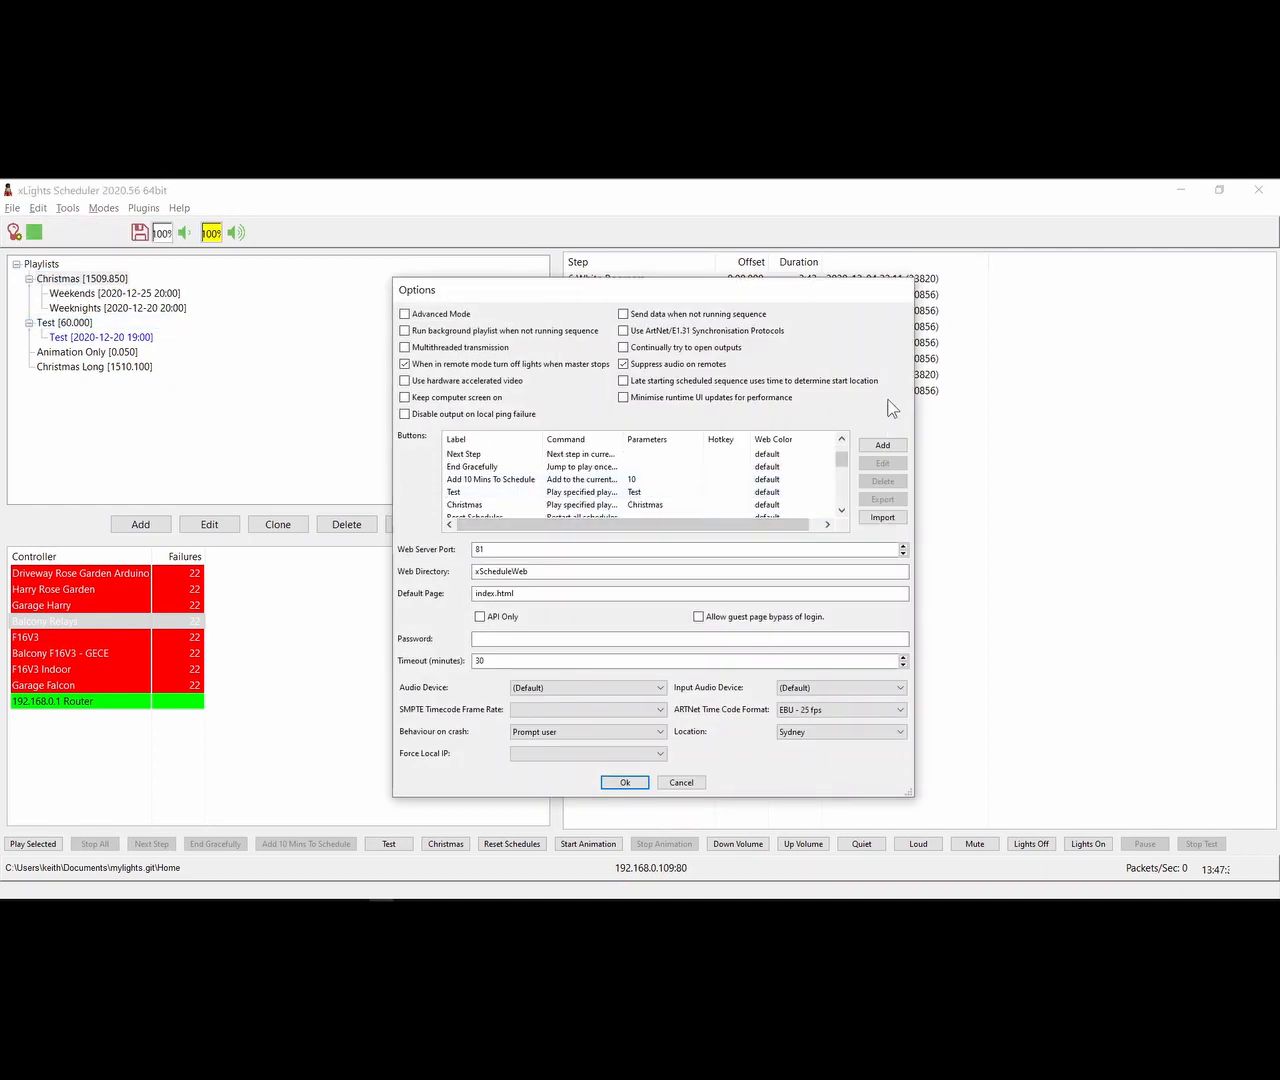
pyautogui.click(679, 782)
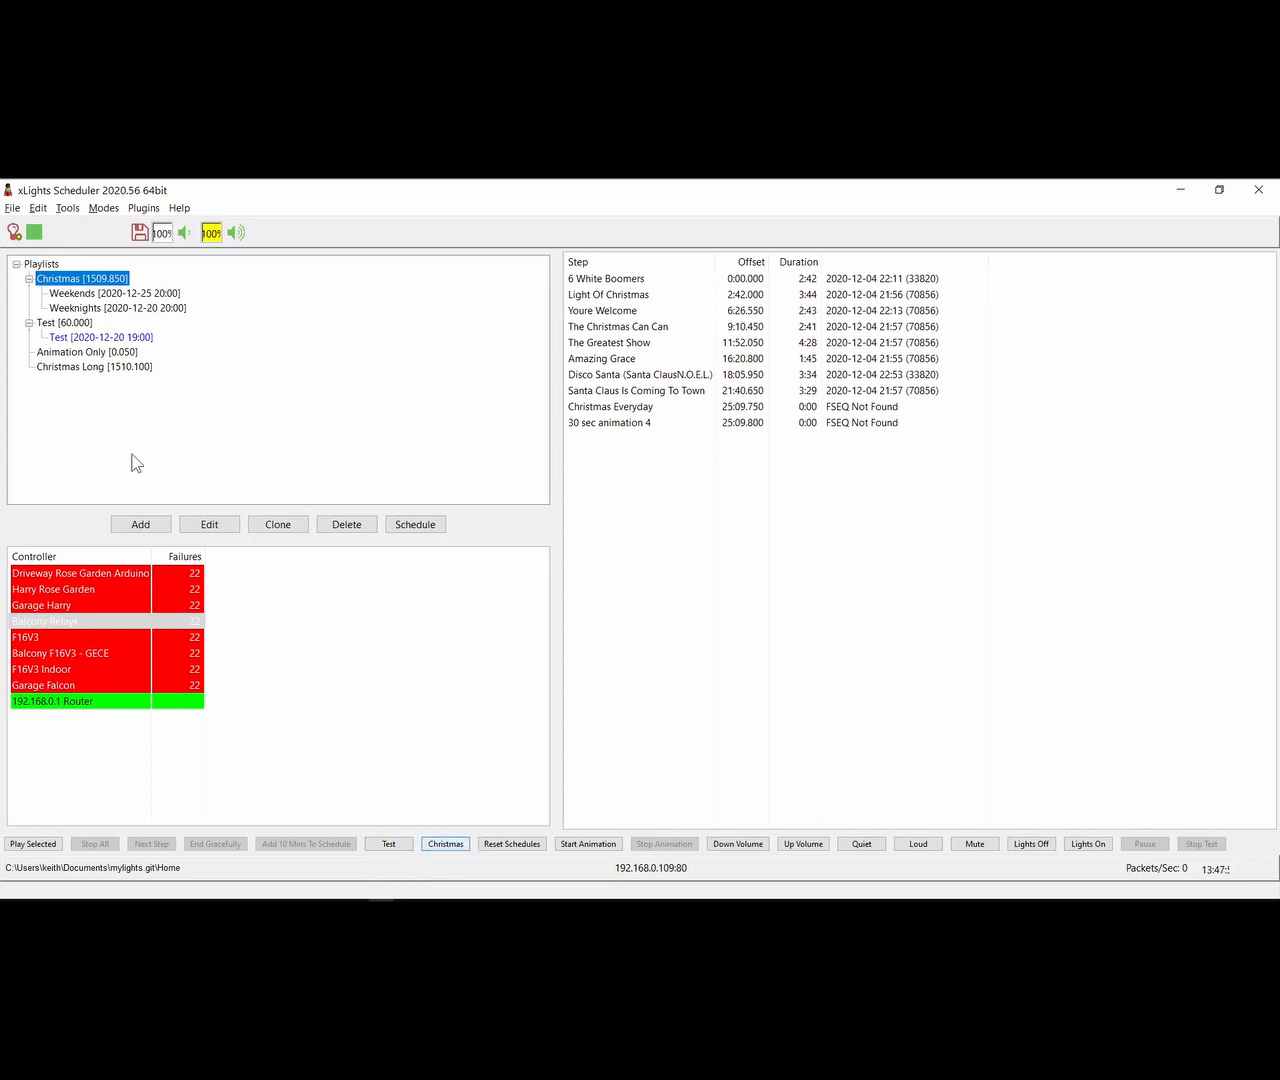
pyautogui.click(447, 843)
pyautogui.click(533, 851)
pyautogui.click(30, 845)
pyautogui.click(1040, 848)
pyautogui.click(1077, 846)
# Switch to the TaskDaemon repository on Bitbucket in the browser and download the repository archive.
pyautogui.hotkey('alt', 'Tab')
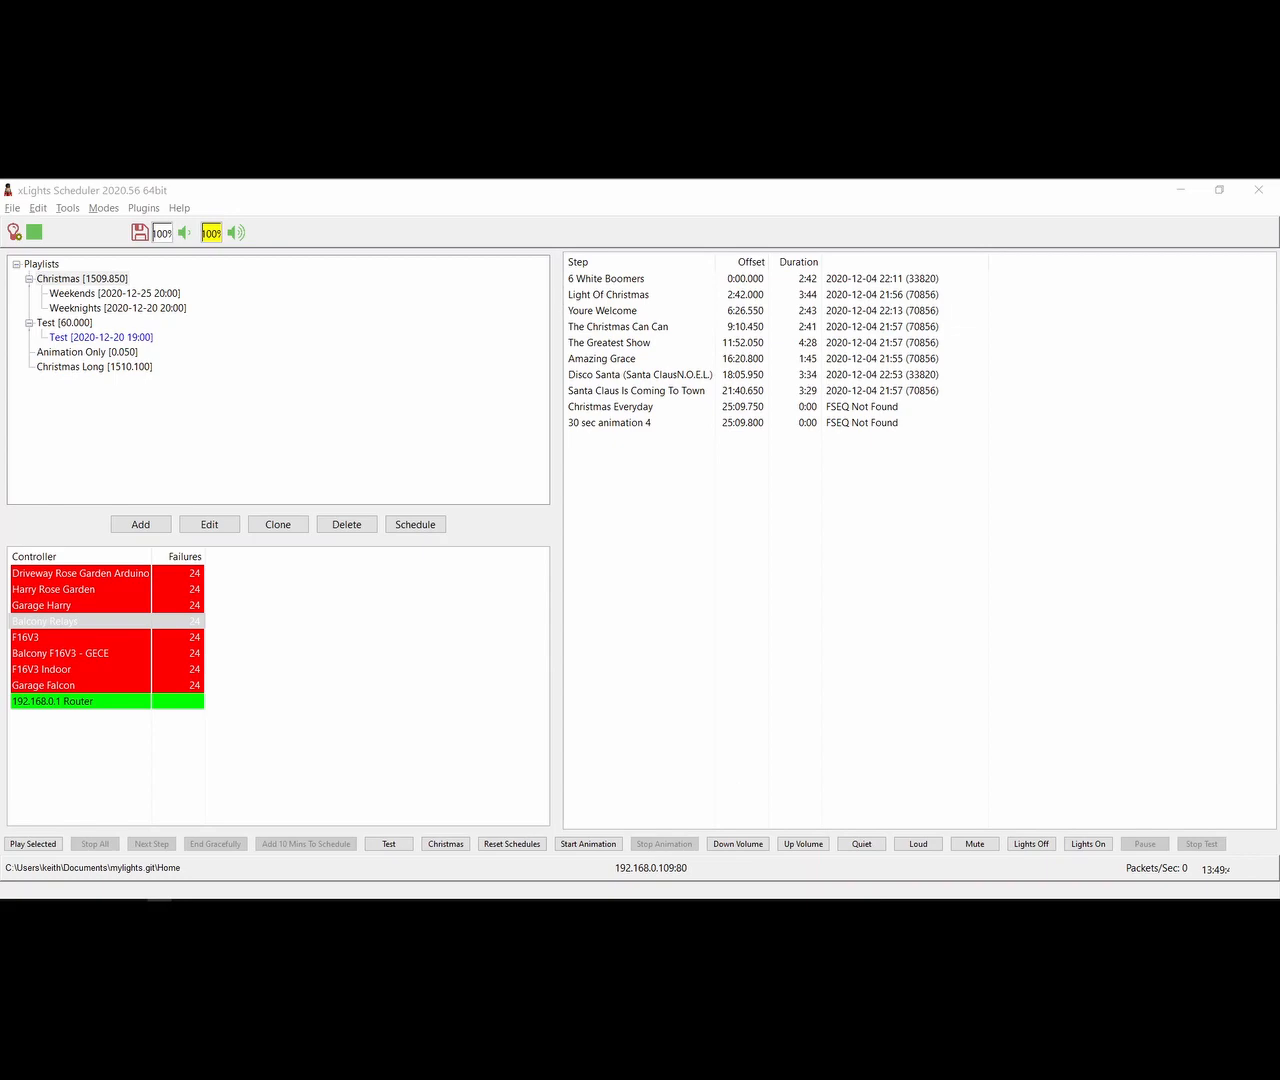
pyautogui.moveTo(910, 890); pyautogui.dragTo(625, 182)
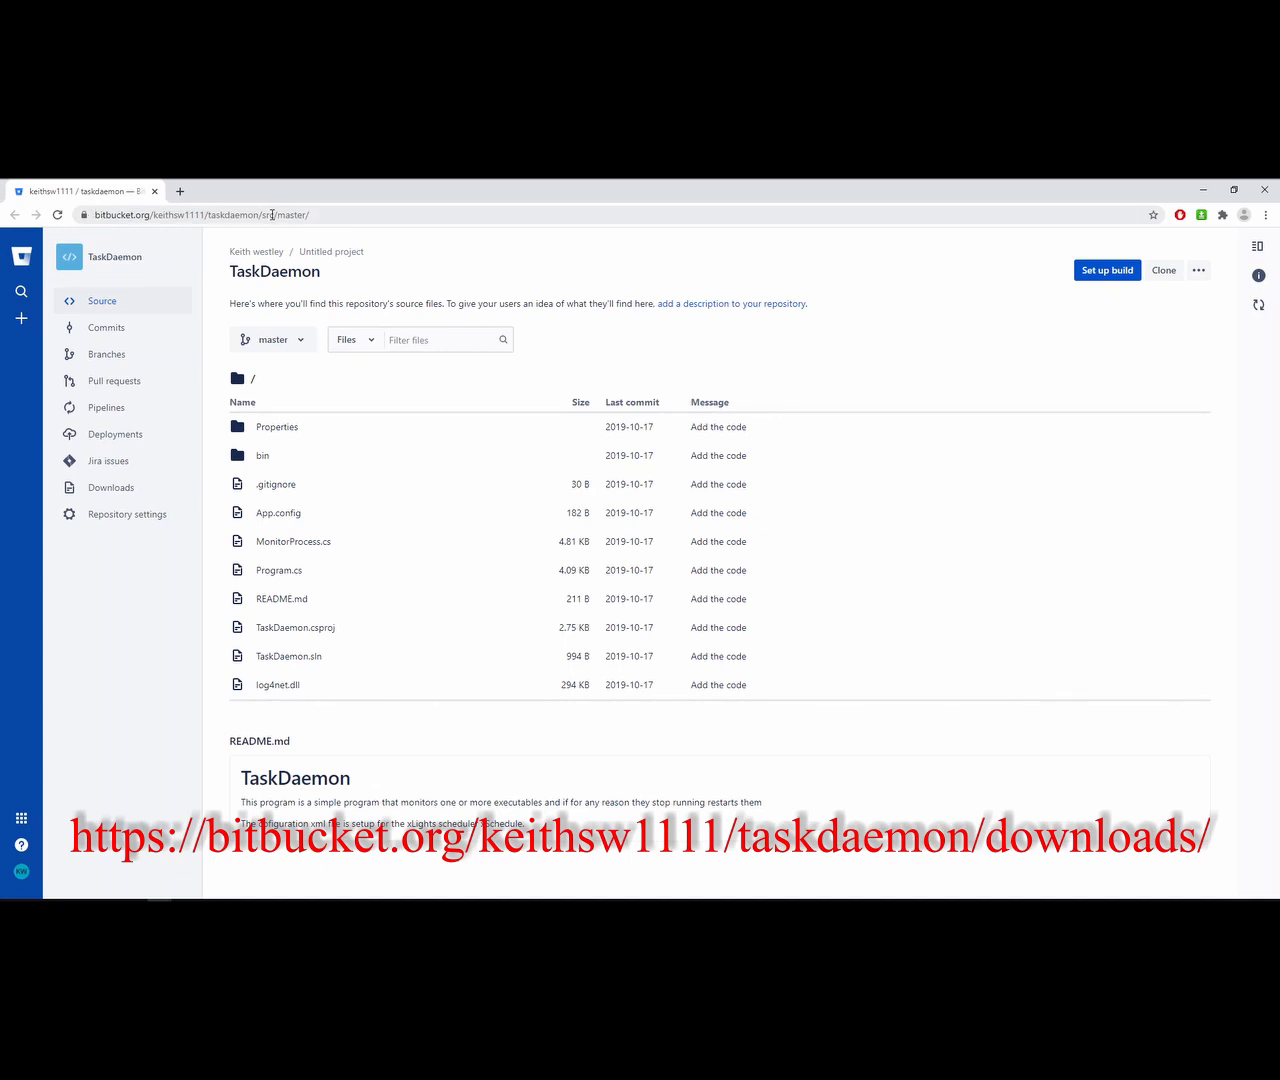
pyautogui.click(109, 490)
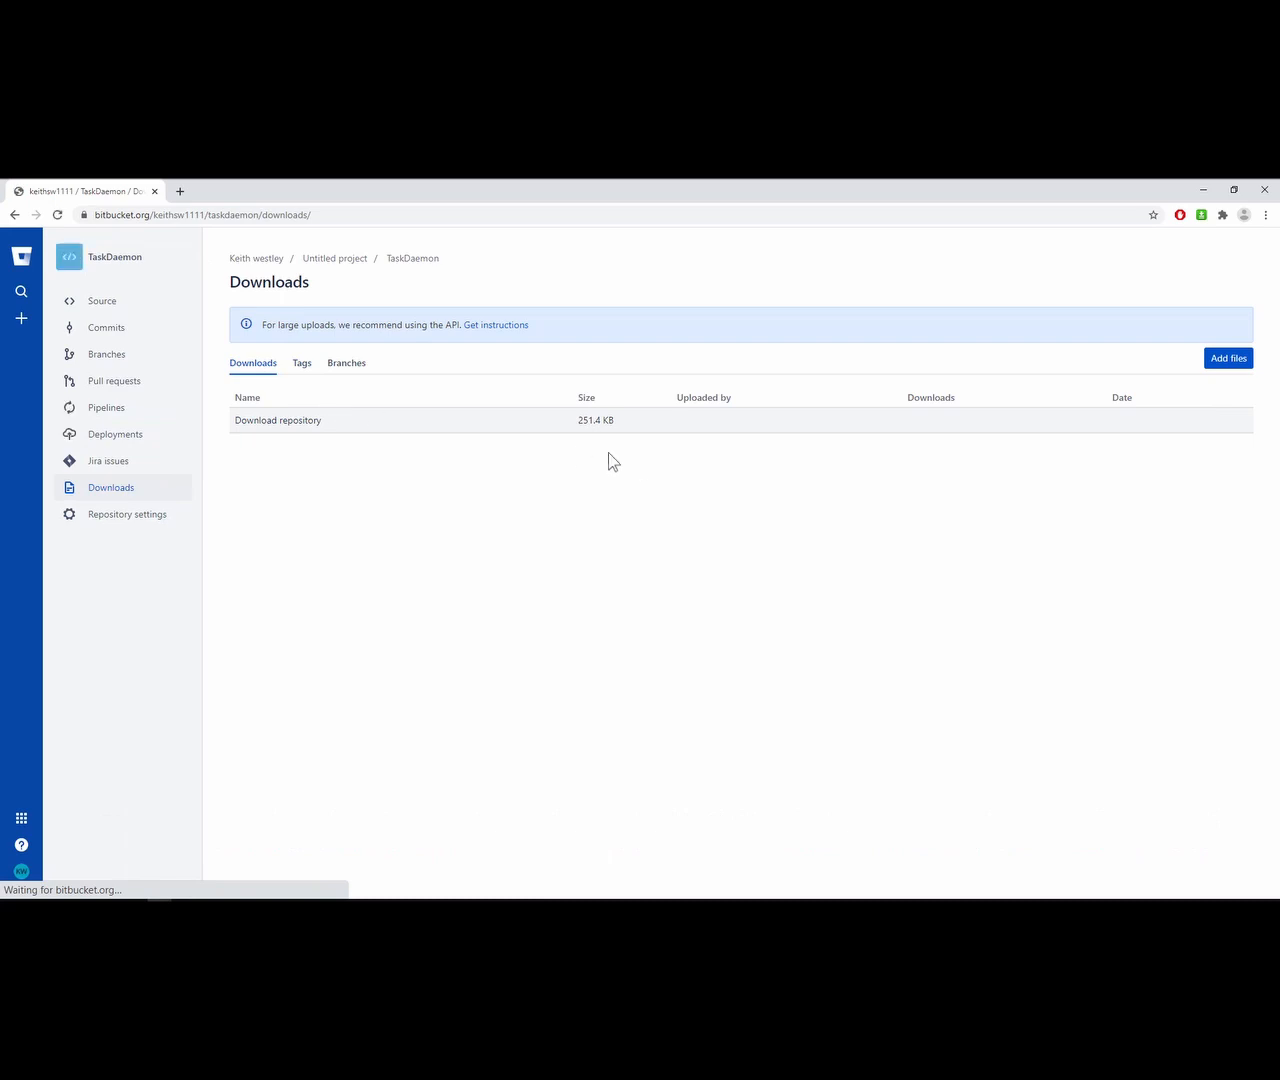
pyautogui.click(276, 423)
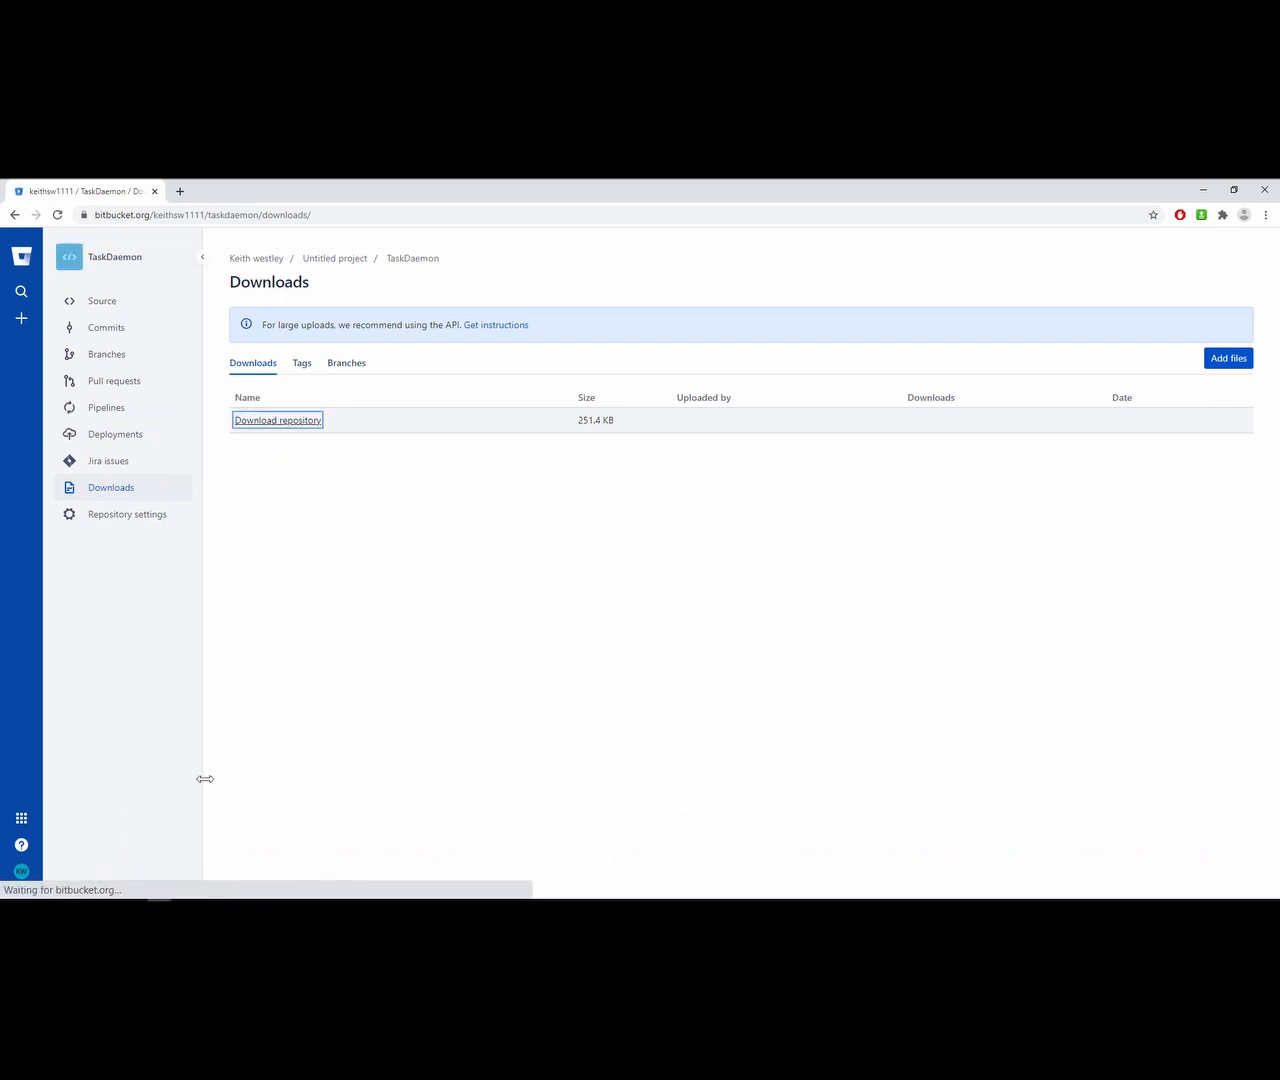
# Open the downloaded TaskDaemon zip archive and browse to its bin\Release folder.
pyautogui.click(51, 873)
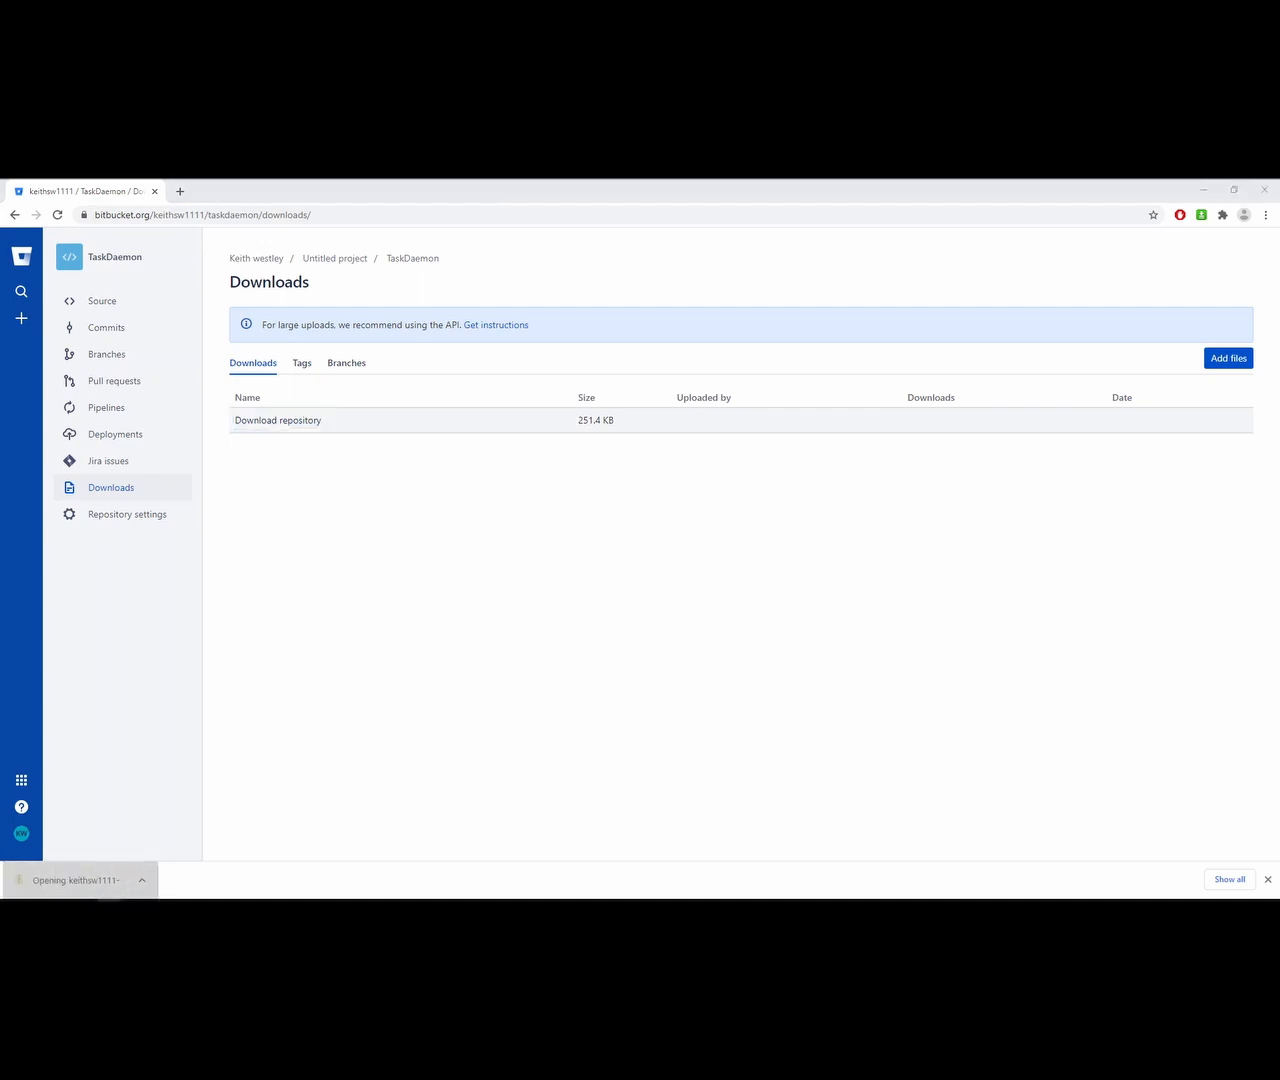
pyautogui.moveTo(389, 229); pyautogui.dragTo(380, 178)
pyautogui.doubleClick(365, 333)
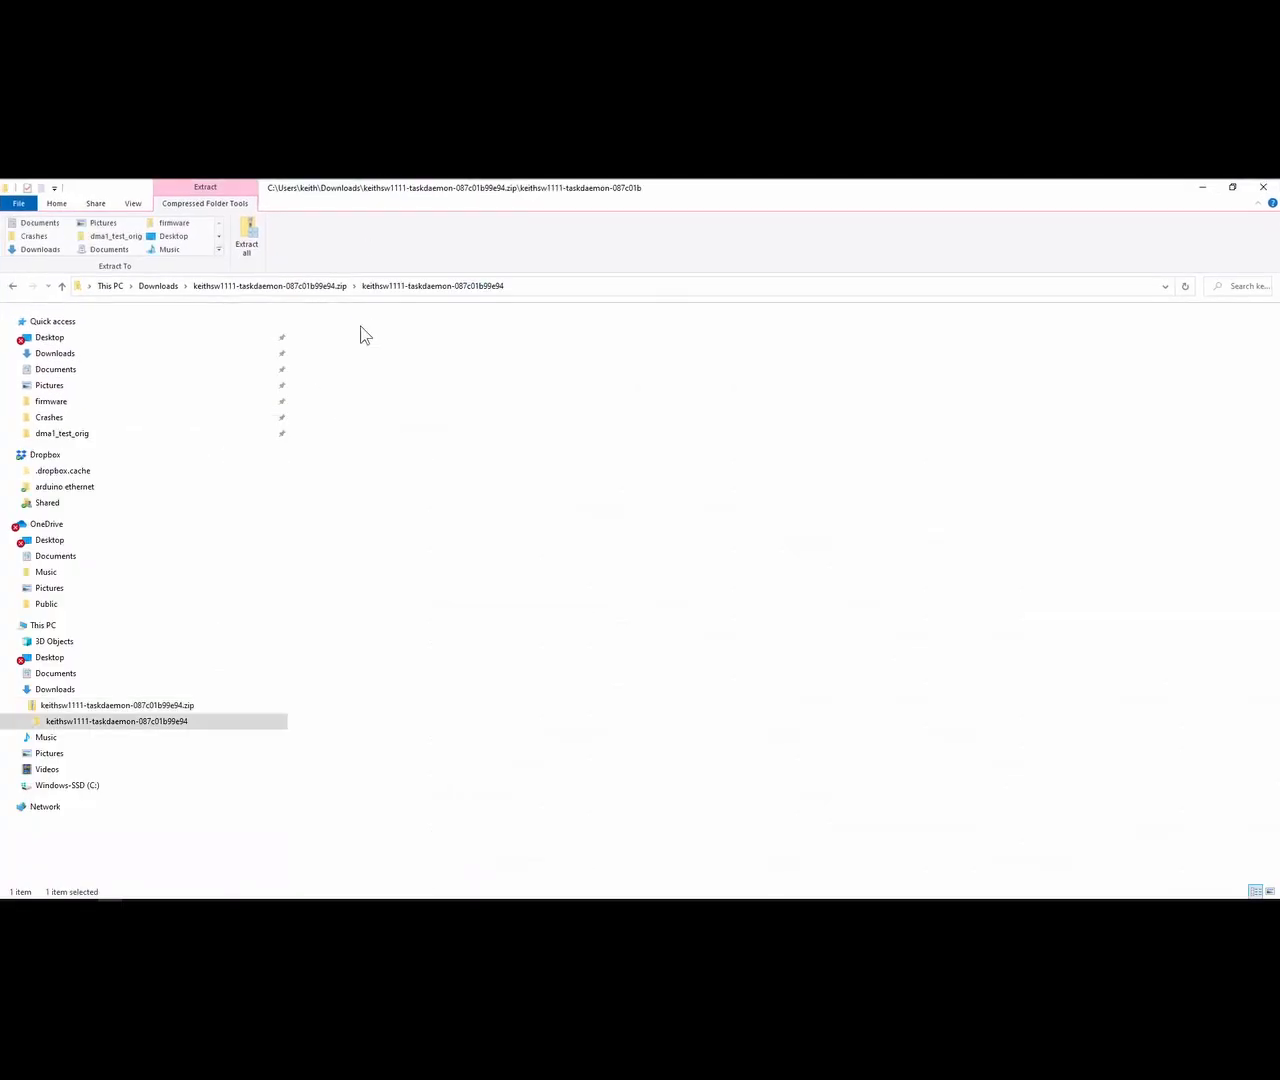
pyautogui.doubleClick(333, 334)
pyautogui.click(333, 336)
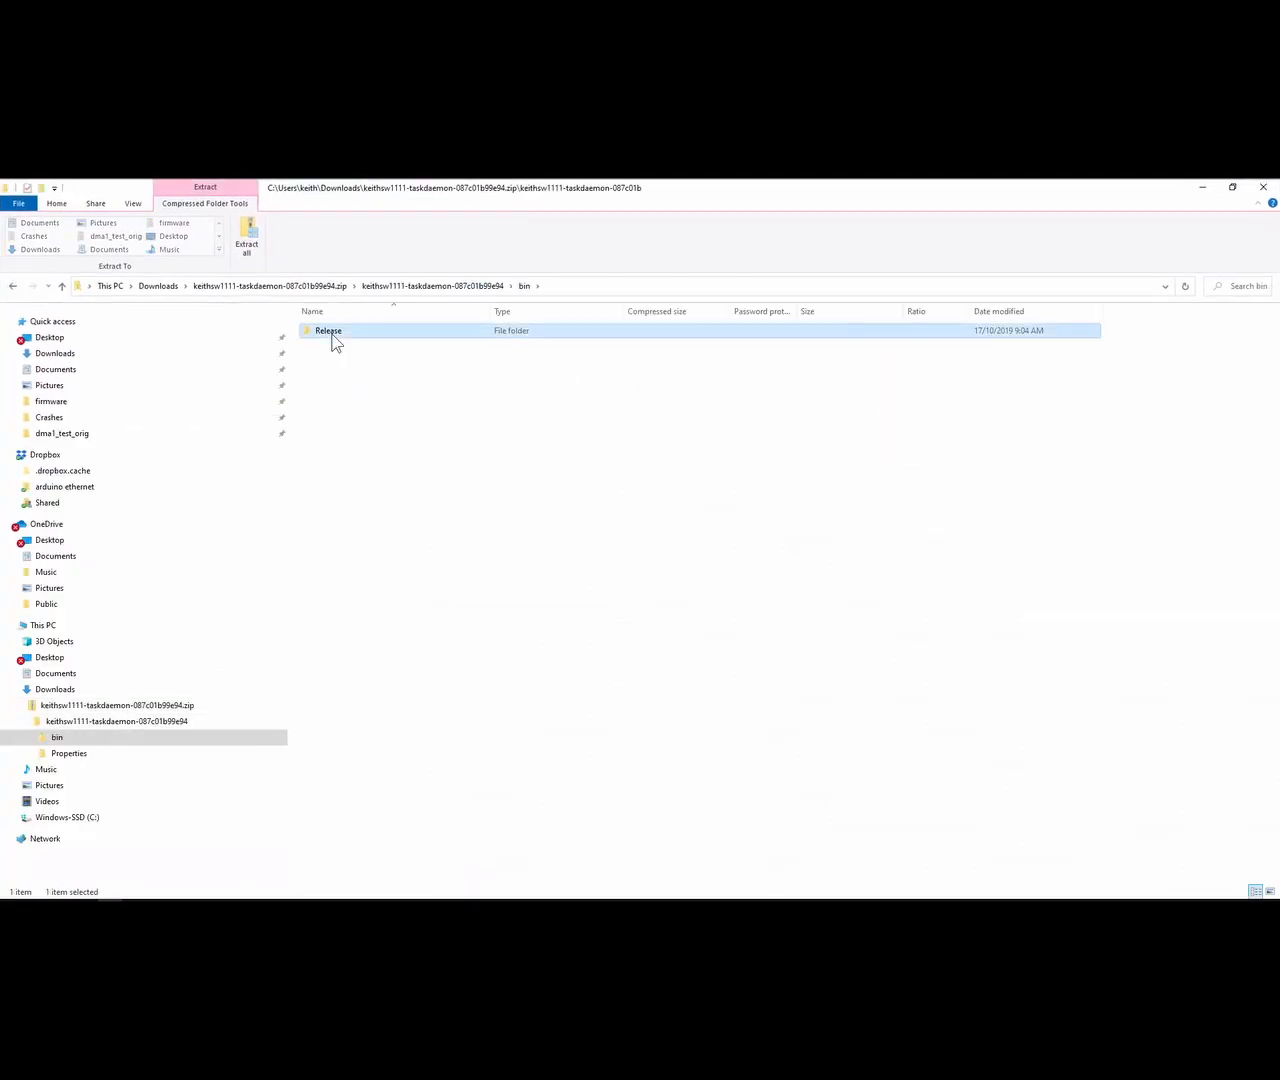
pyautogui.doubleClick(335, 340)
pyautogui.click(351, 358)
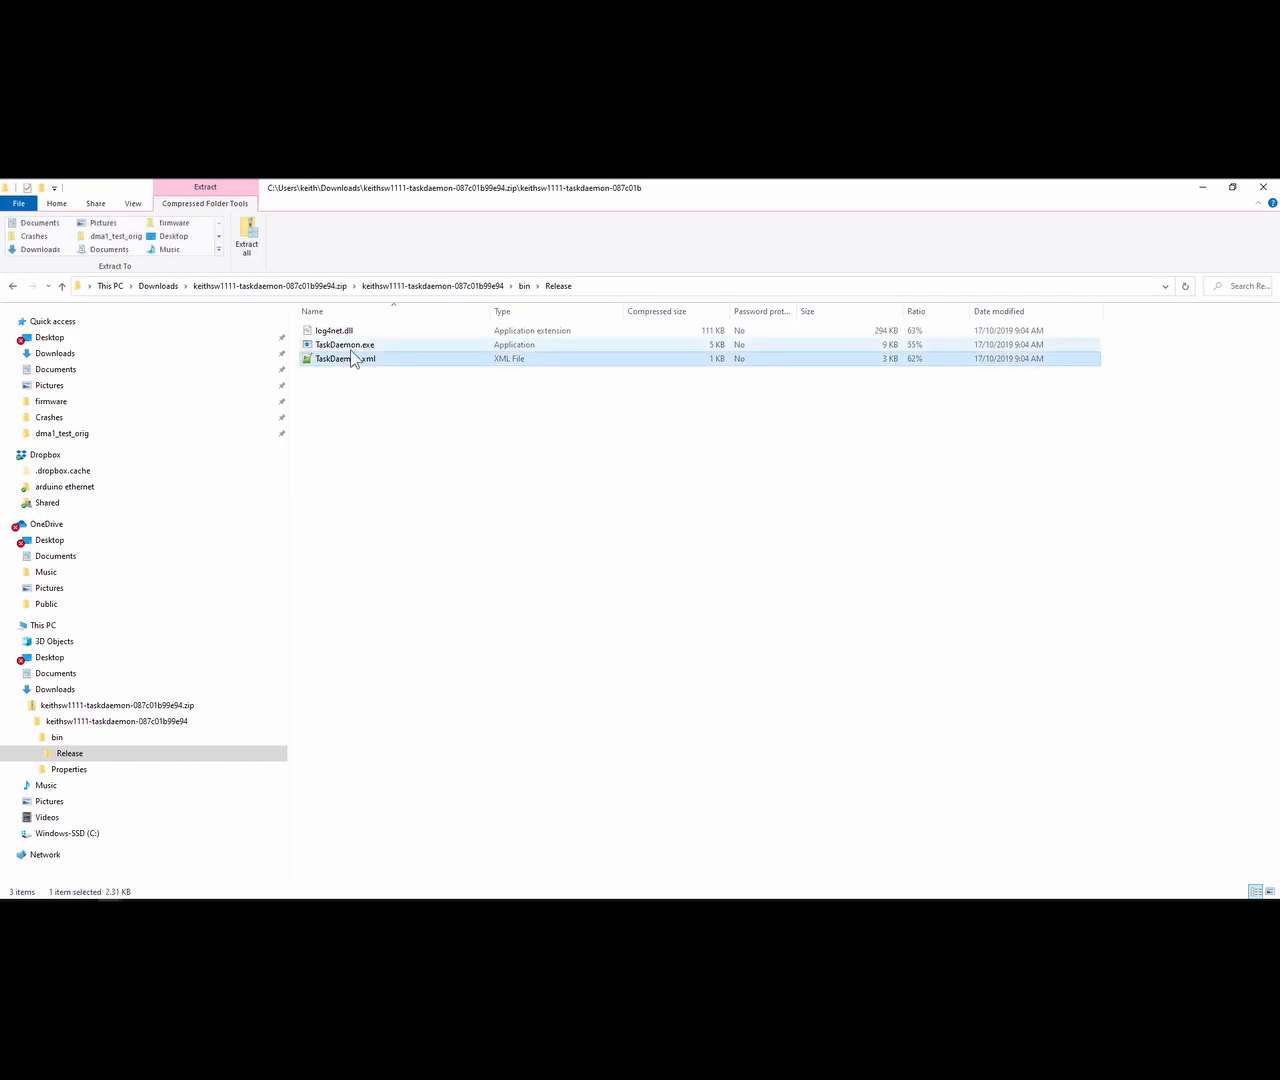
# Copy log4net.dll, TaskDaemon.exe and TaskDaemon.xml from the archive into the show folder Documents\mylights.git\Home.
pyautogui.click(339, 333)
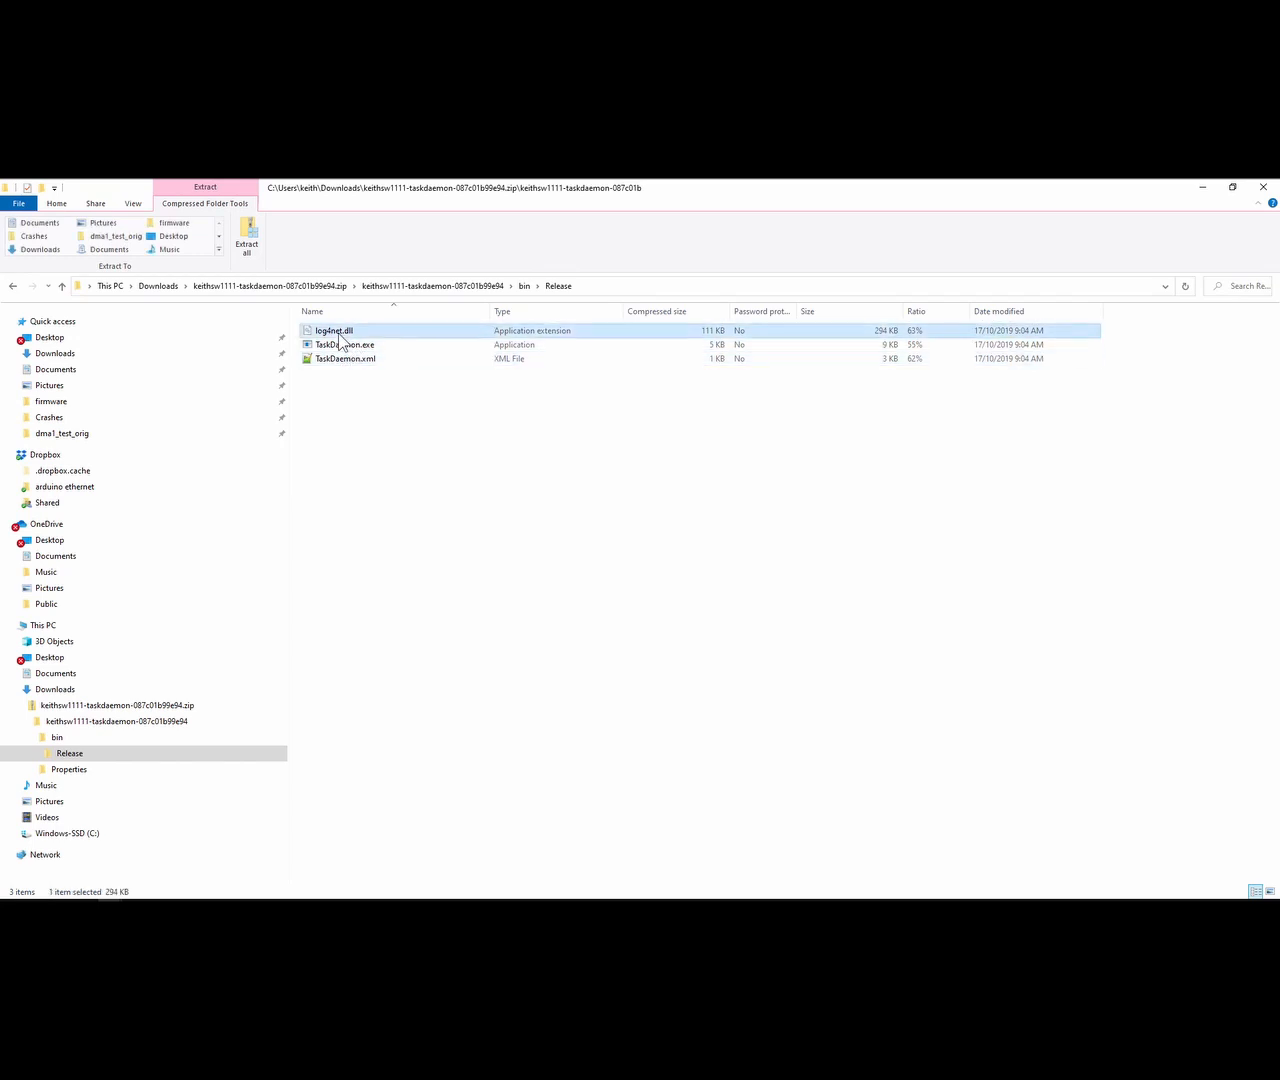
pyautogui.keyDown('ctrl'); pyautogui.click(336, 359); pyautogui.keyUp('ctrl')
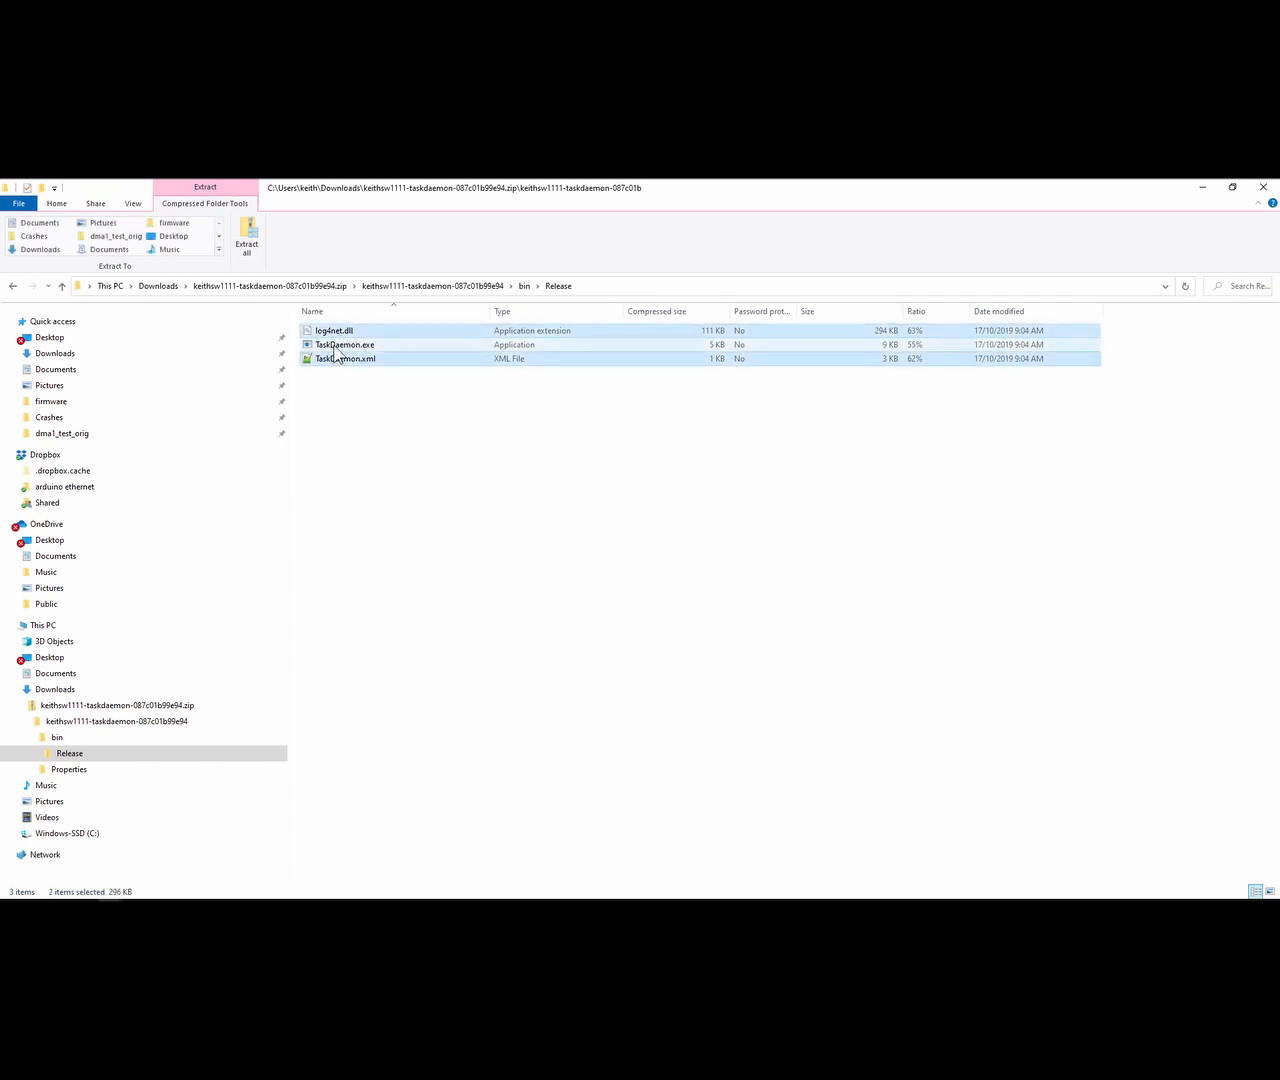
pyautogui.keyDown('ctrl'); pyautogui.click(337, 345); pyautogui.keyUp('ctrl')
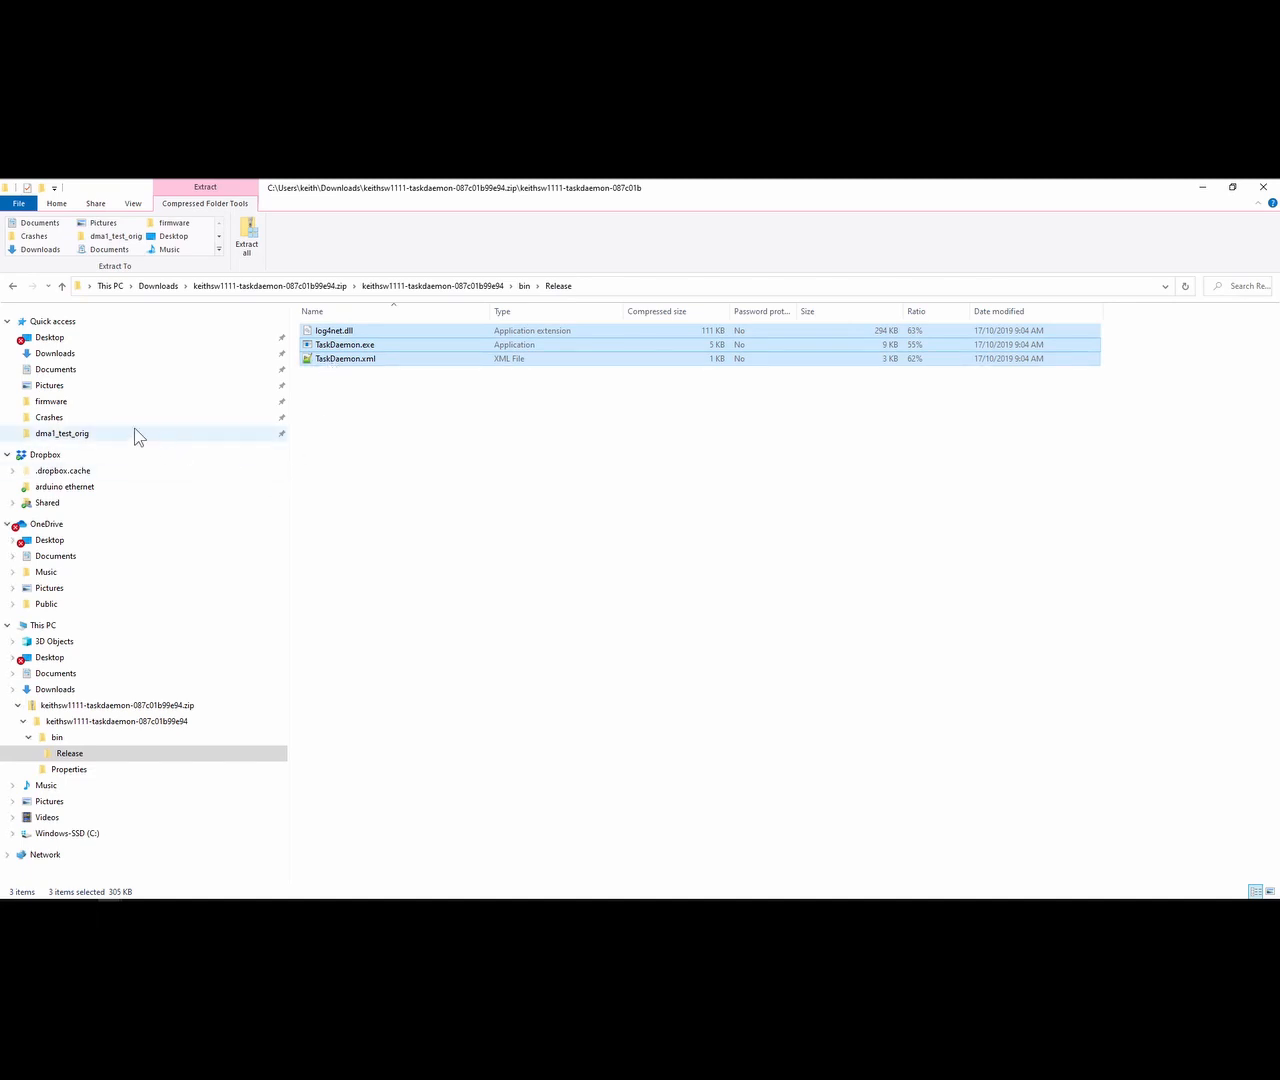
pyautogui.click(58, 370)
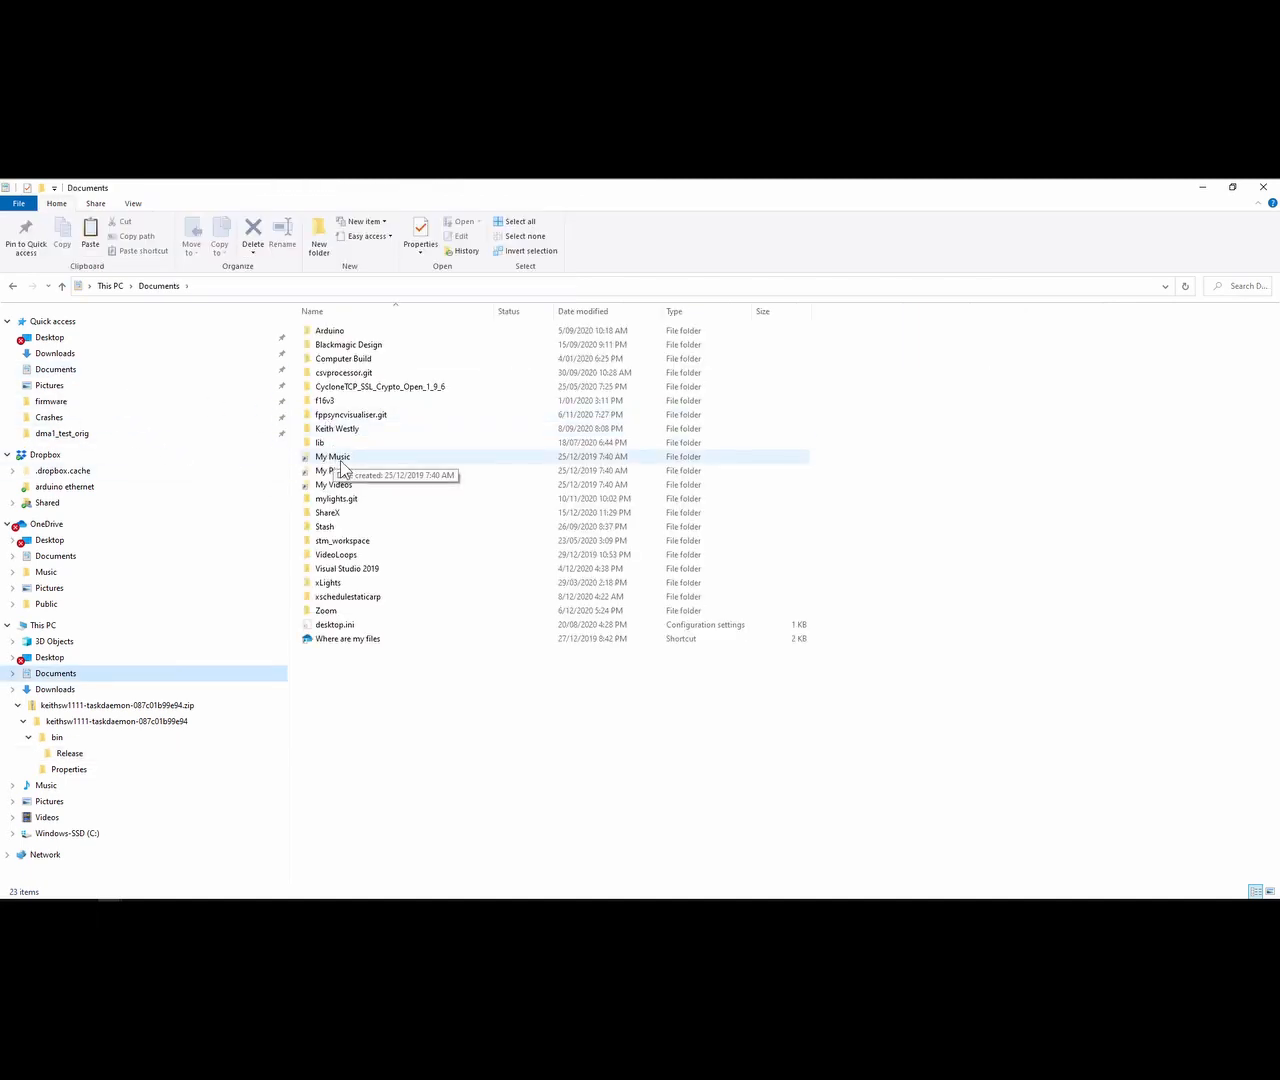
pyautogui.click(347, 500)
pyautogui.doubleClick(347, 500)
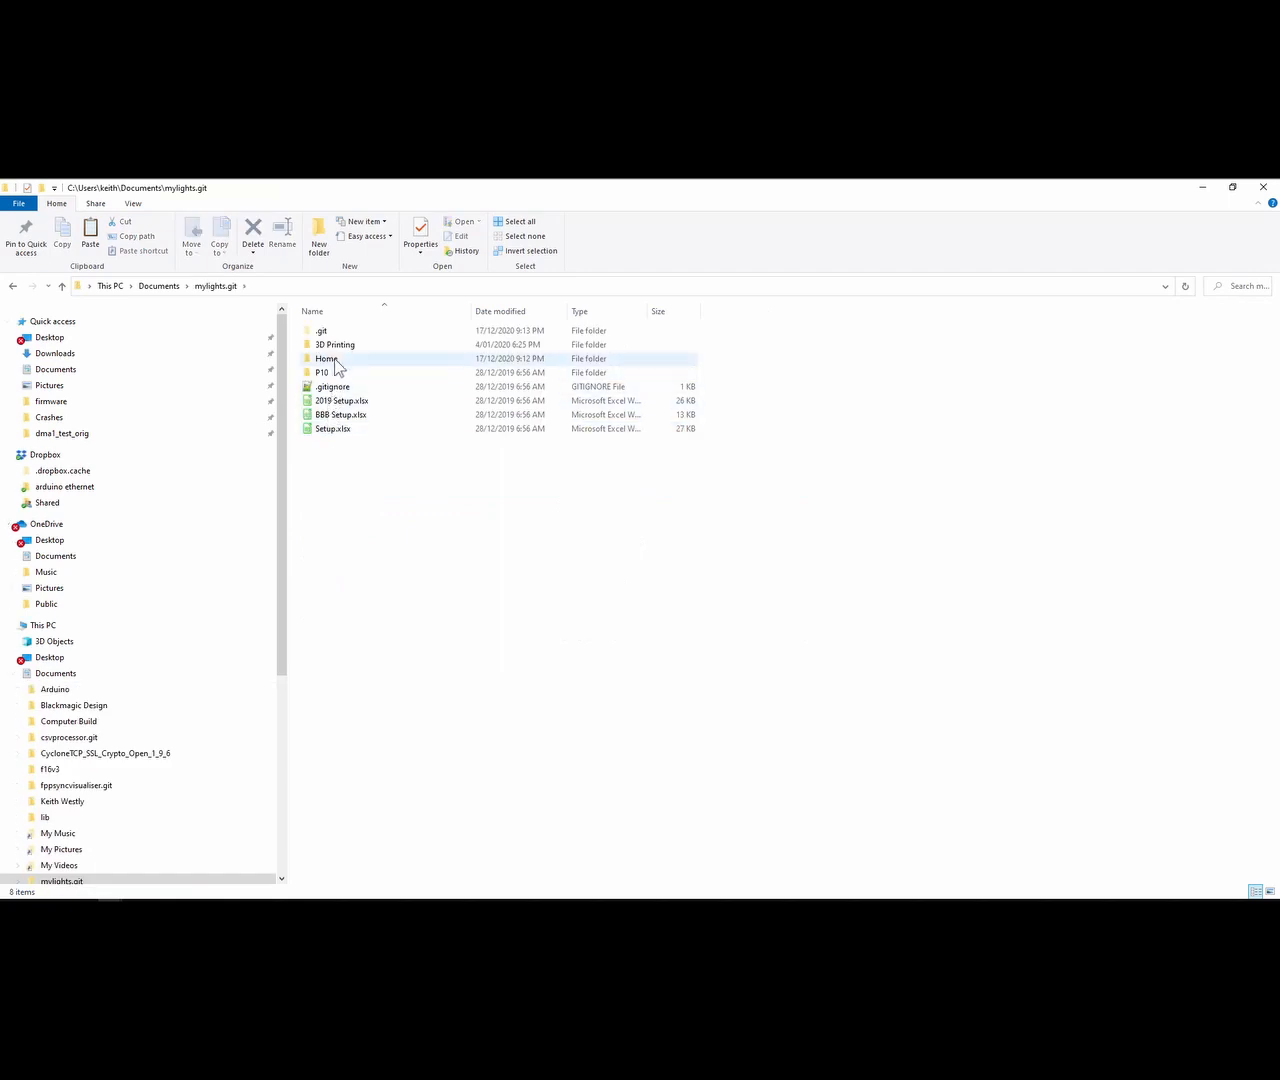
pyautogui.click(333, 357)
pyautogui.doubleClick(333, 357)
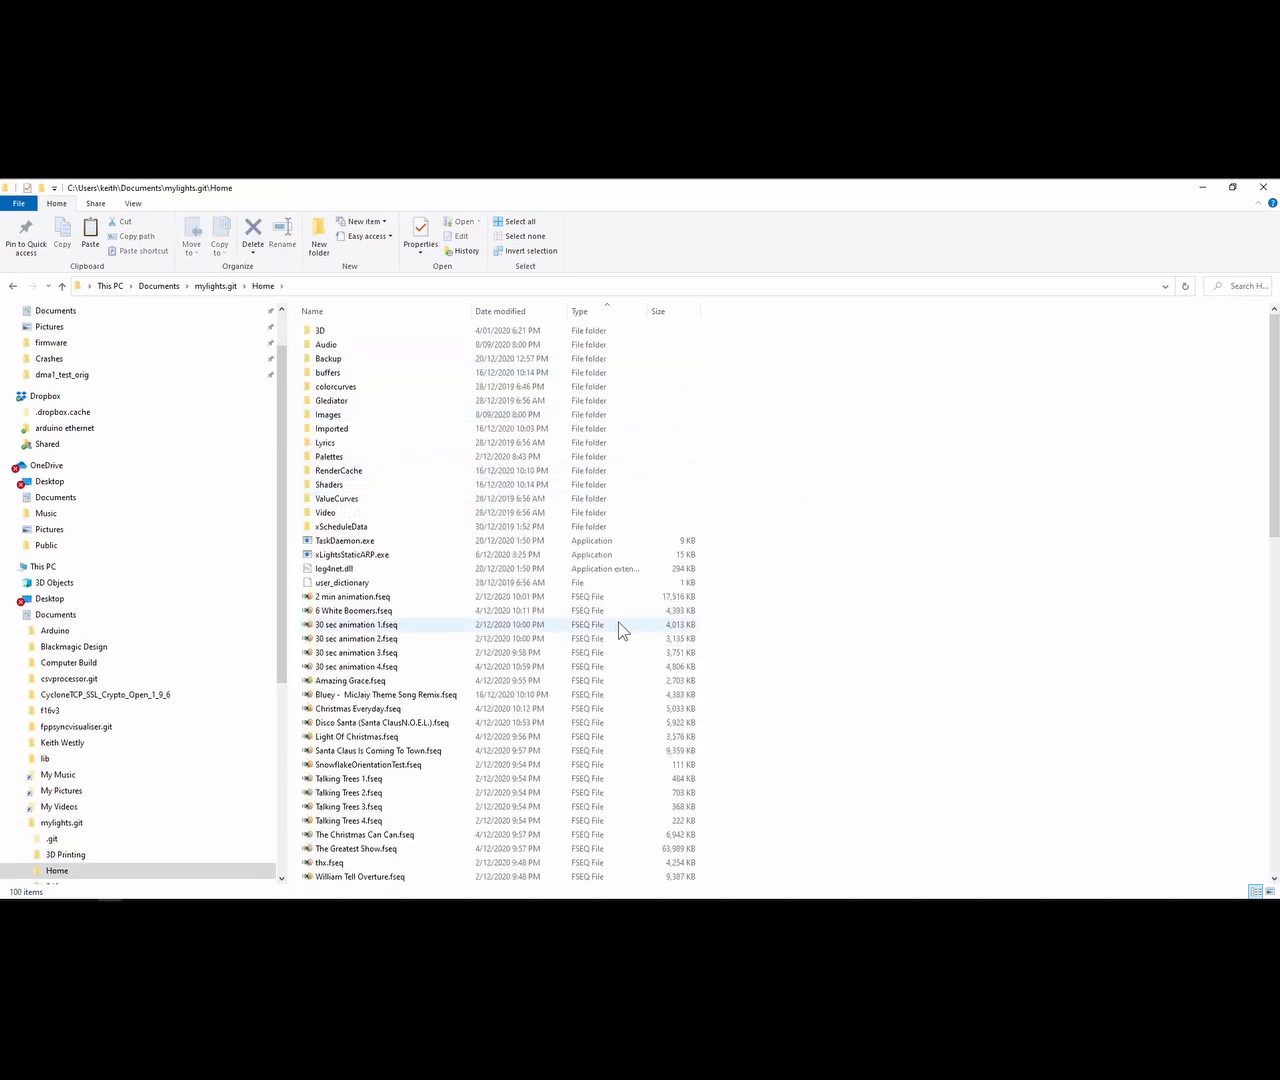
# Locate TaskDaemon.exe in the Home folder and close xLights Scheduler without saving the schedule changes.
pyautogui.click(340, 545)
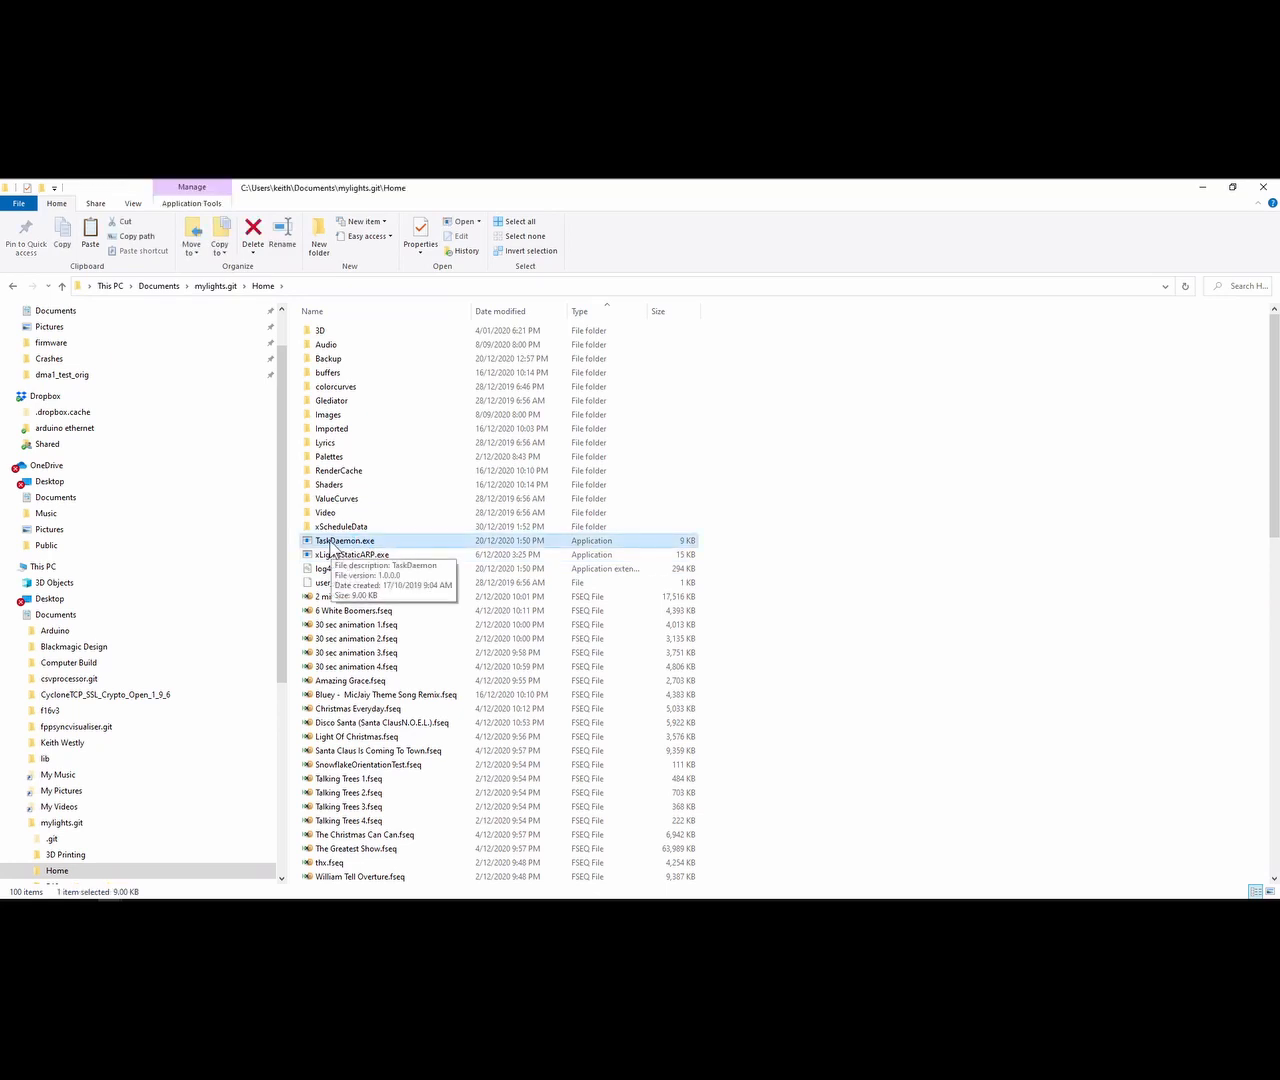
pyautogui.doubleClick(411, 543)
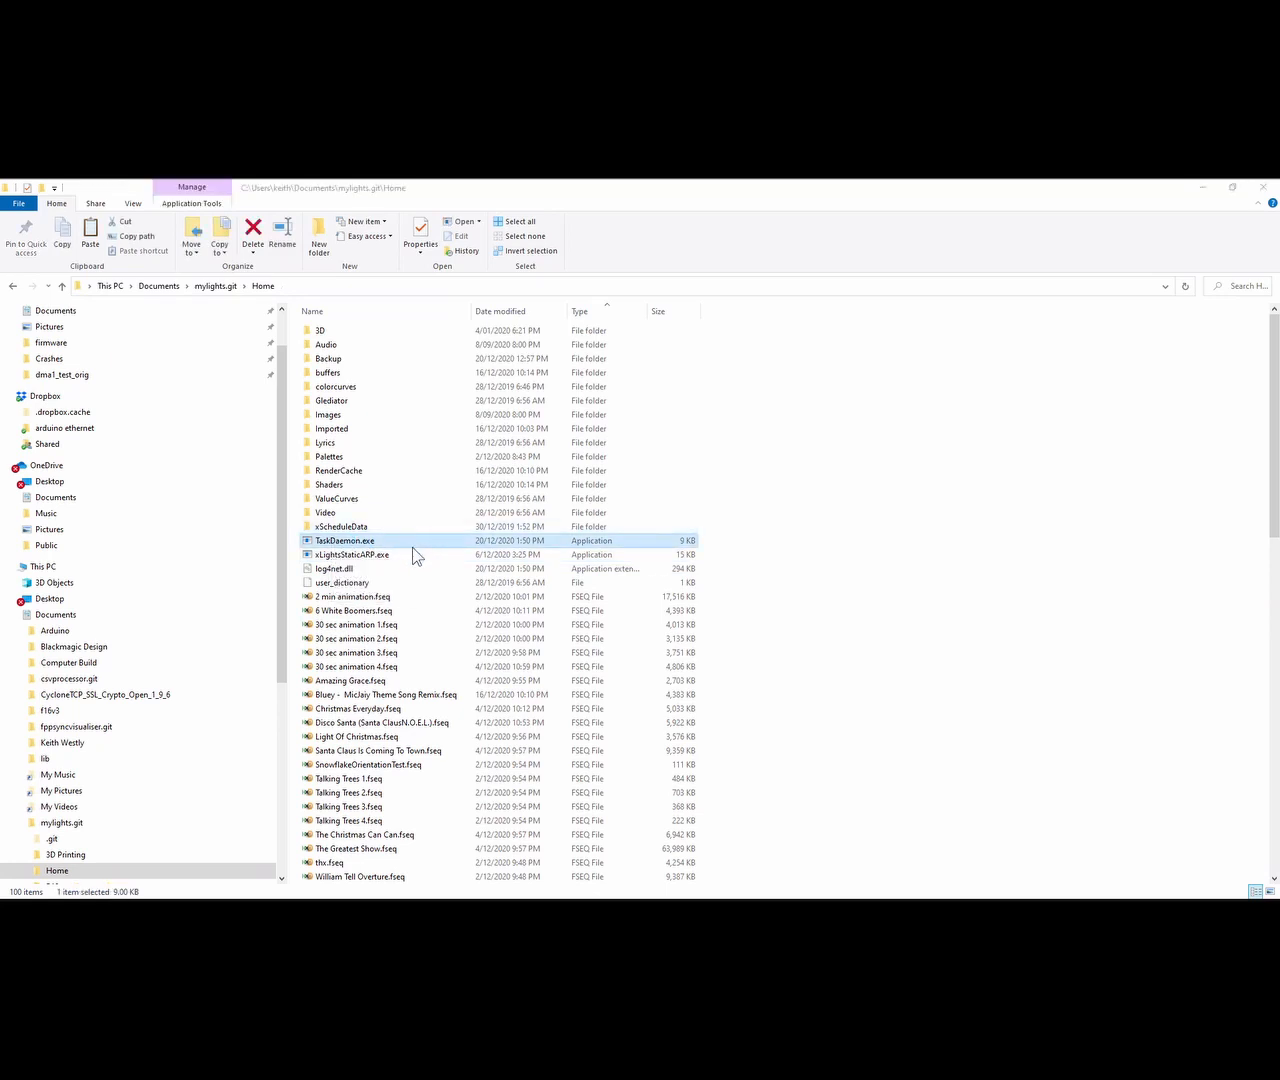
pyautogui.click(1272, 198)
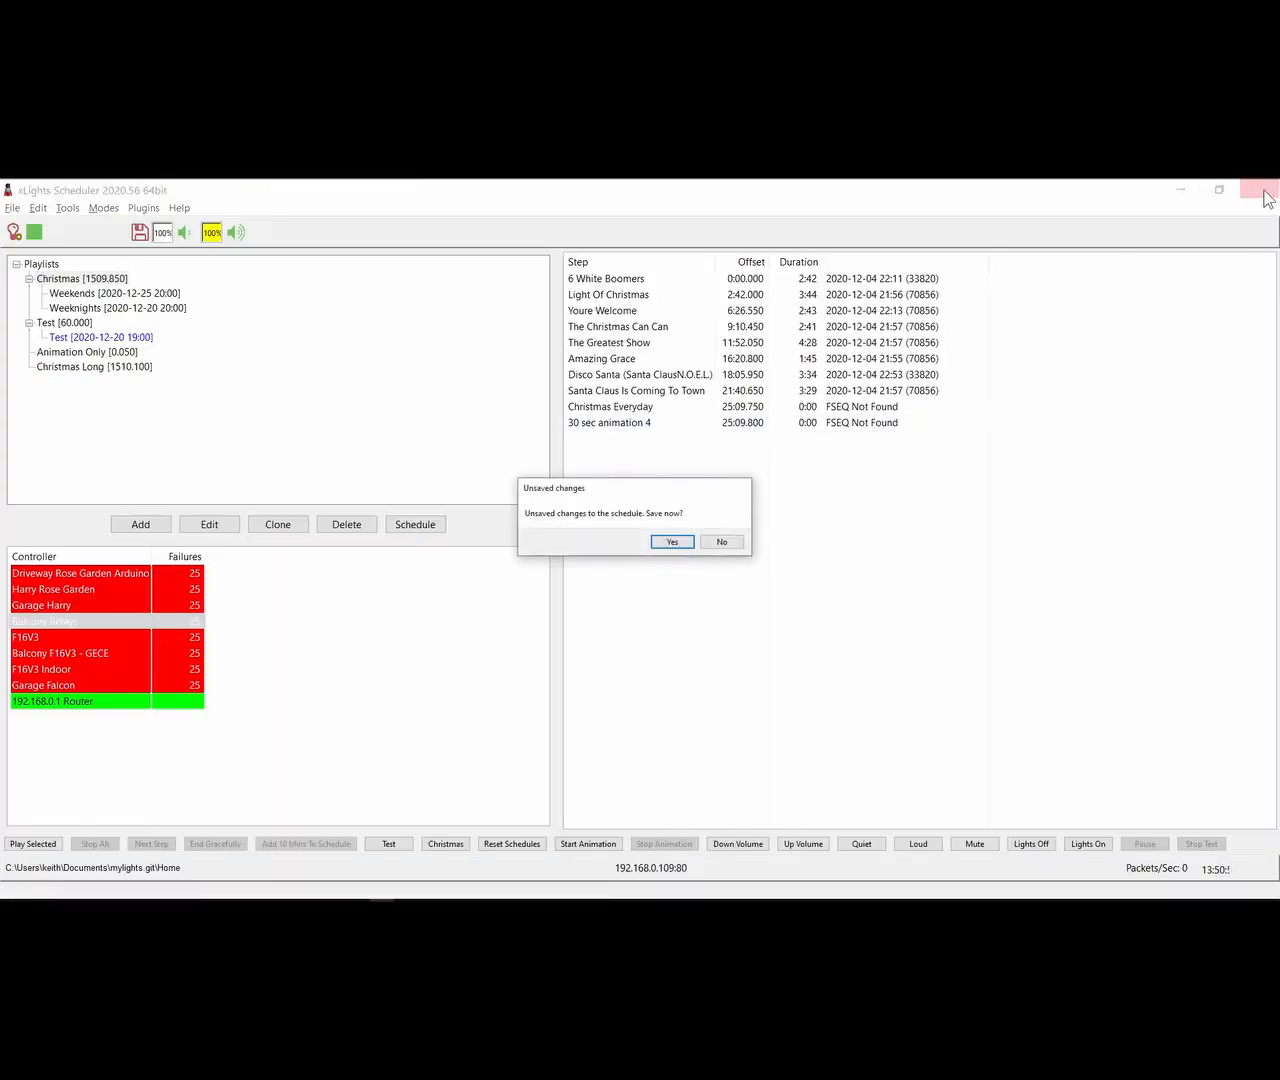
pyautogui.click(718, 540)
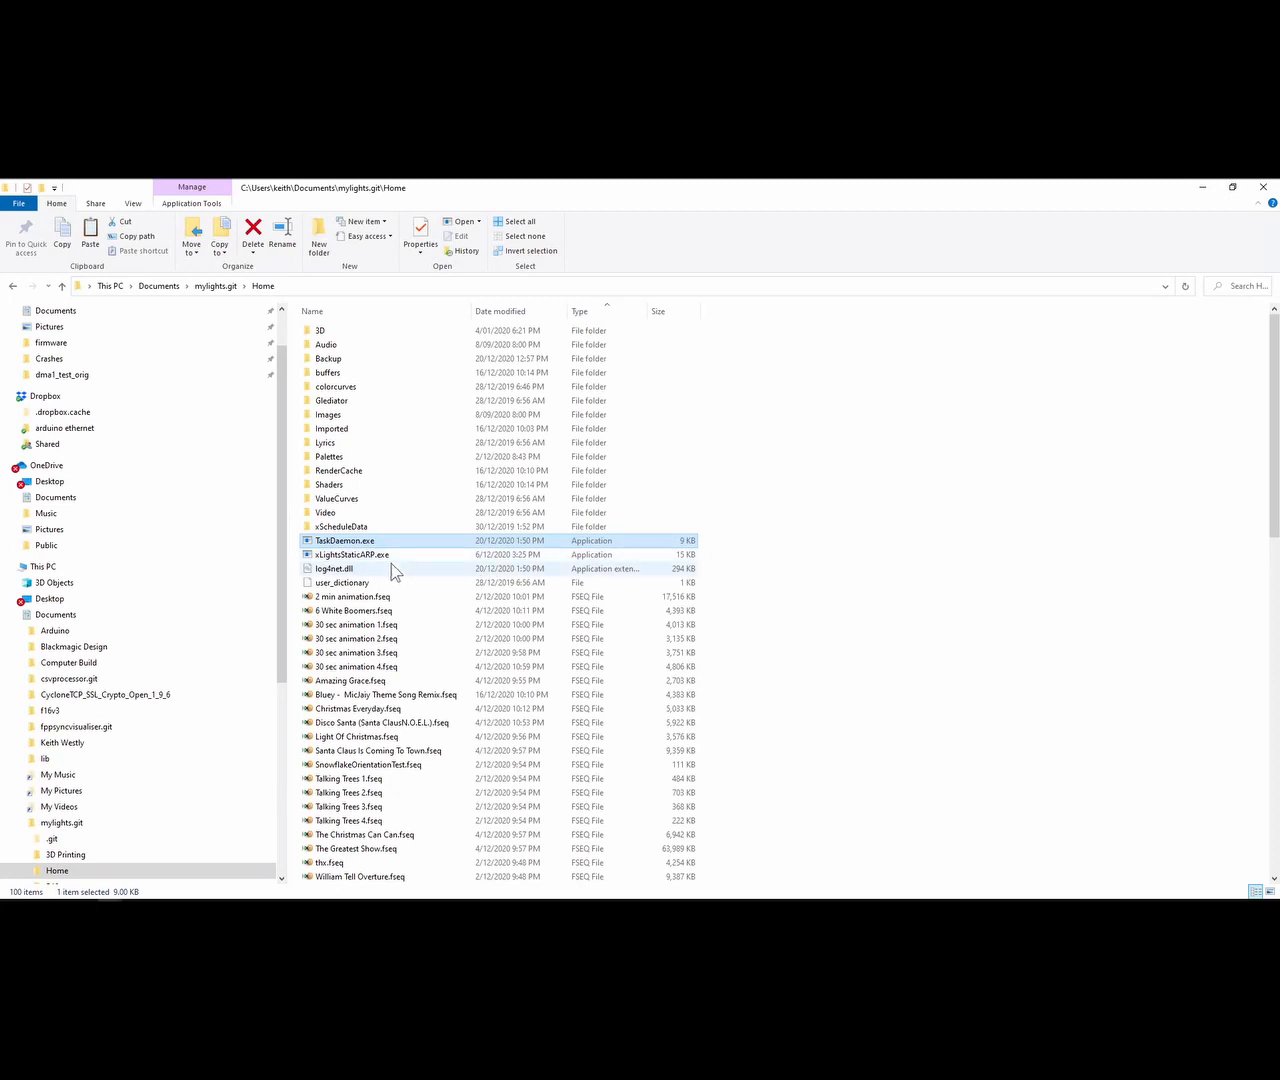
# Run TaskDaemon.exe from the Home folder and allow it past the Windows SmartScreen block.
pyautogui.doubleClick(308, 542)
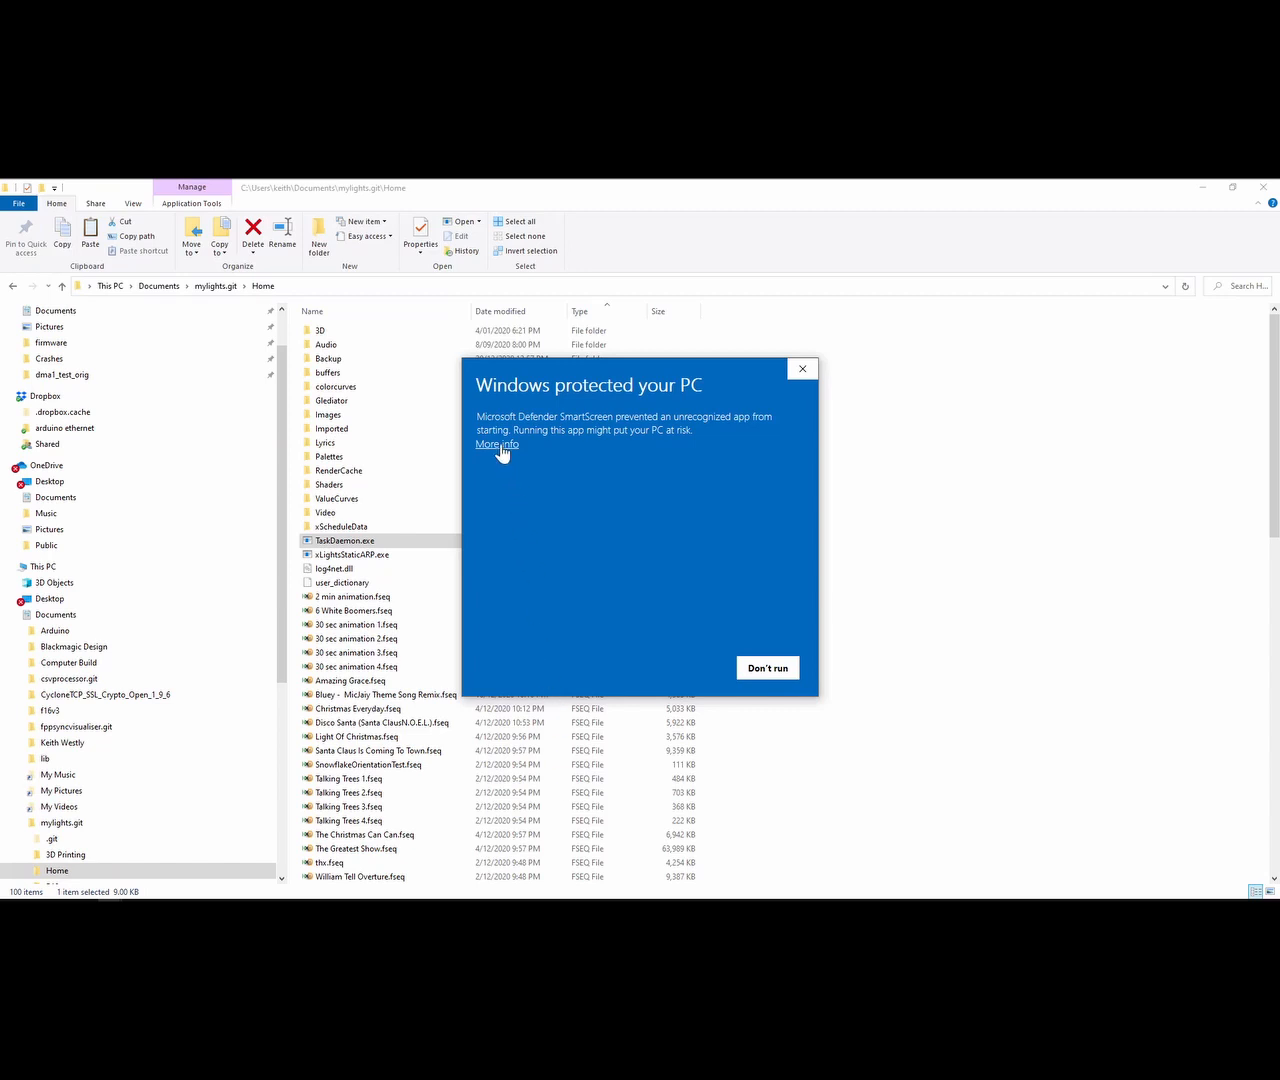
pyautogui.click(498, 446)
pyautogui.click(672, 674)
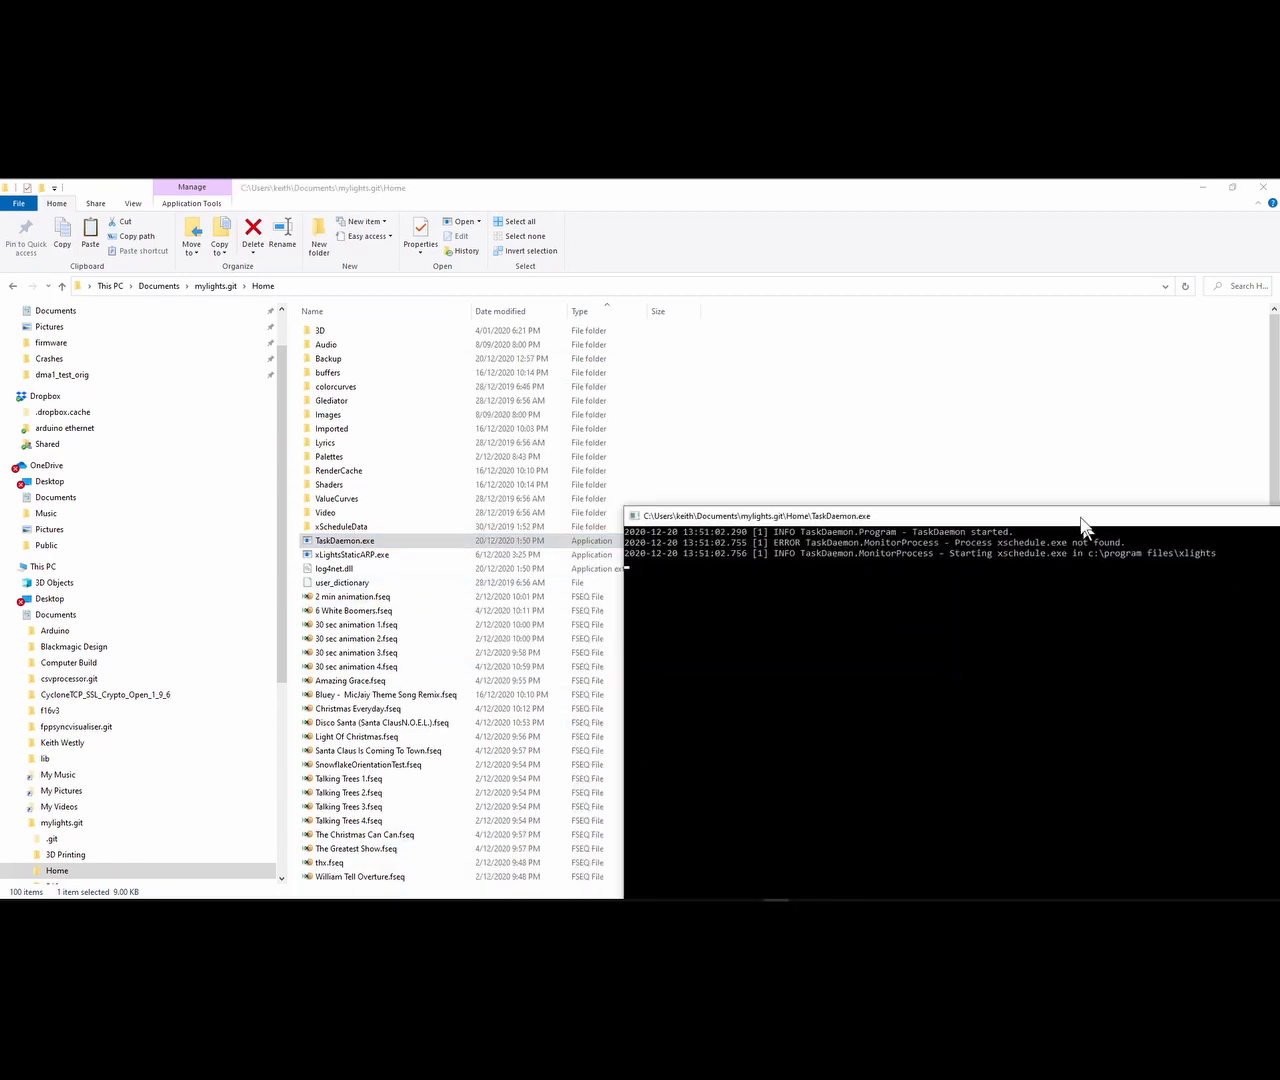
# Arrange the scheduler and a narrowed TaskDaemon console so that both windows can be watched together.
pyautogui.moveTo(1086, 523); pyautogui.dragTo(977, 317)
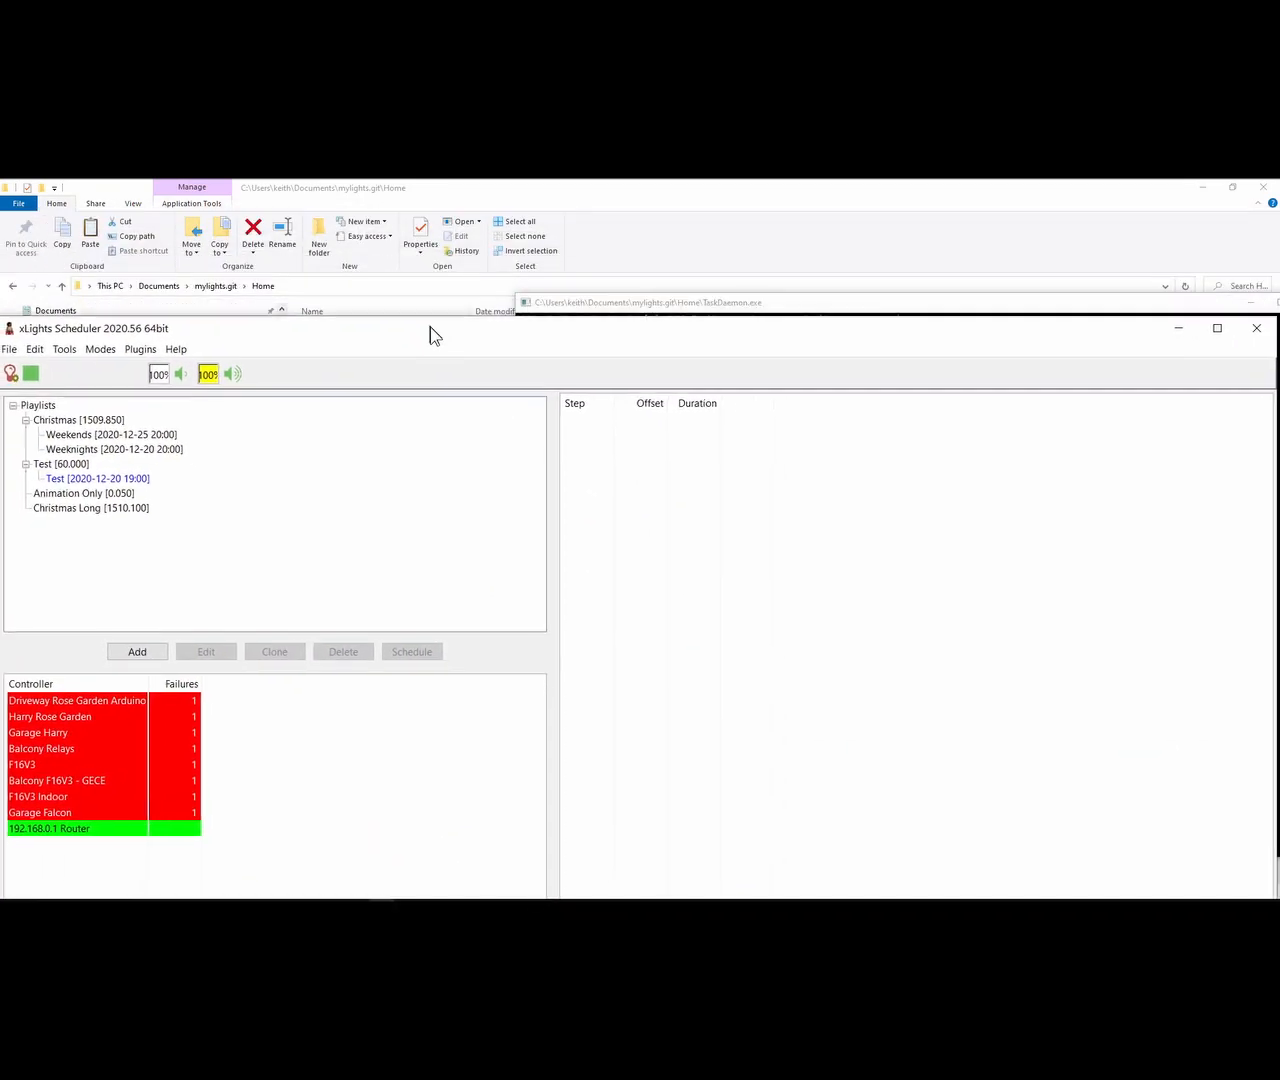
pyautogui.moveTo(430, 335)
pyautogui.mouseDown()
pyautogui.moveTo(337, 328)
pyautogui.moveTo(446, 363)
pyautogui.mouseUp()
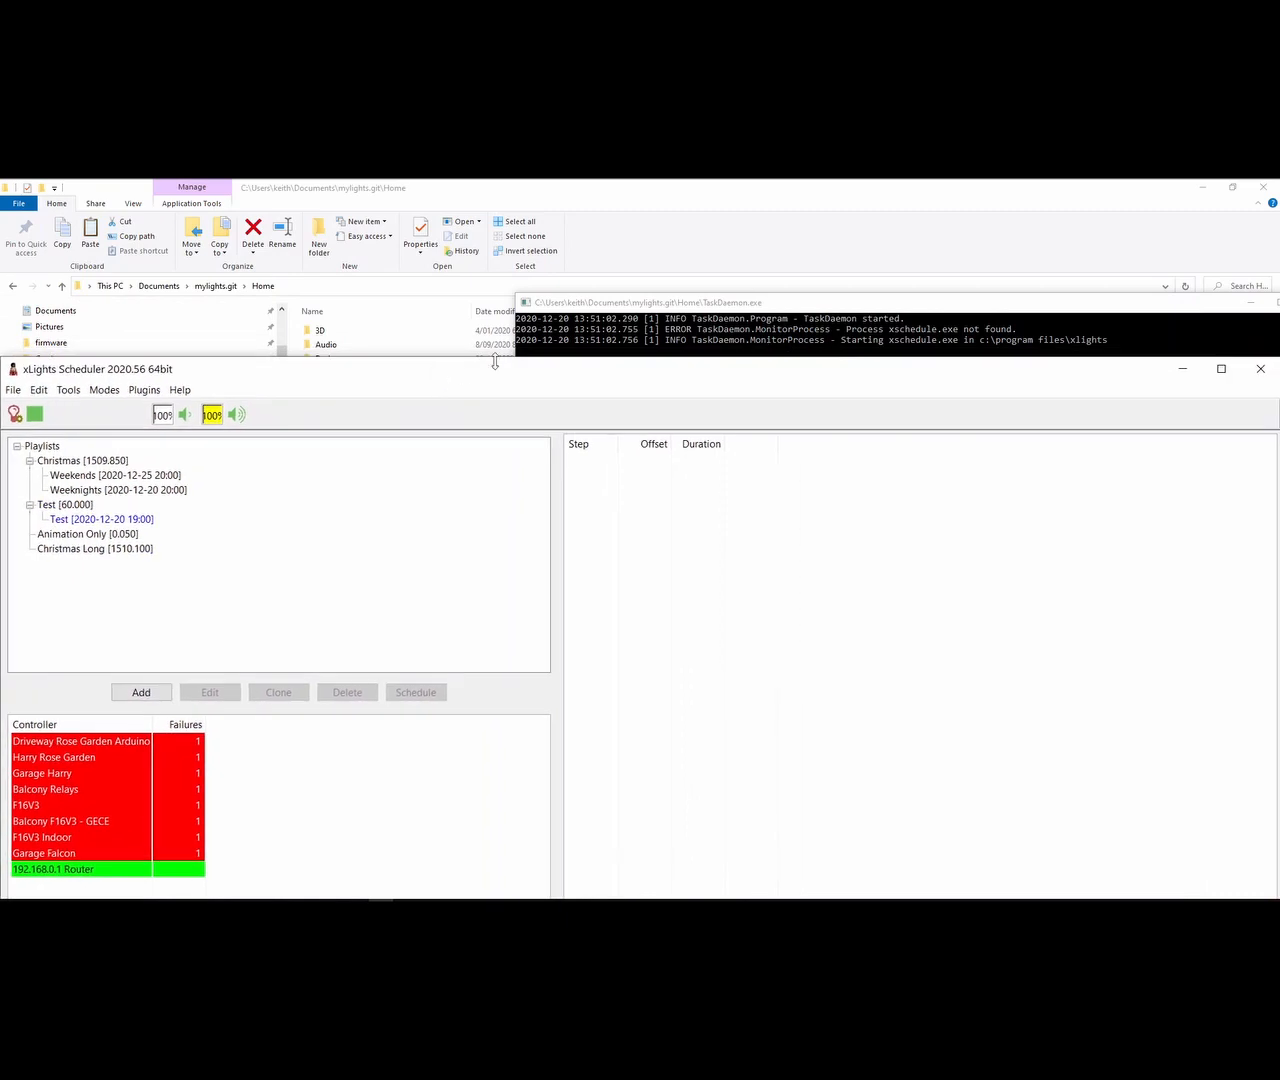
pyautogui.click(694, 343)
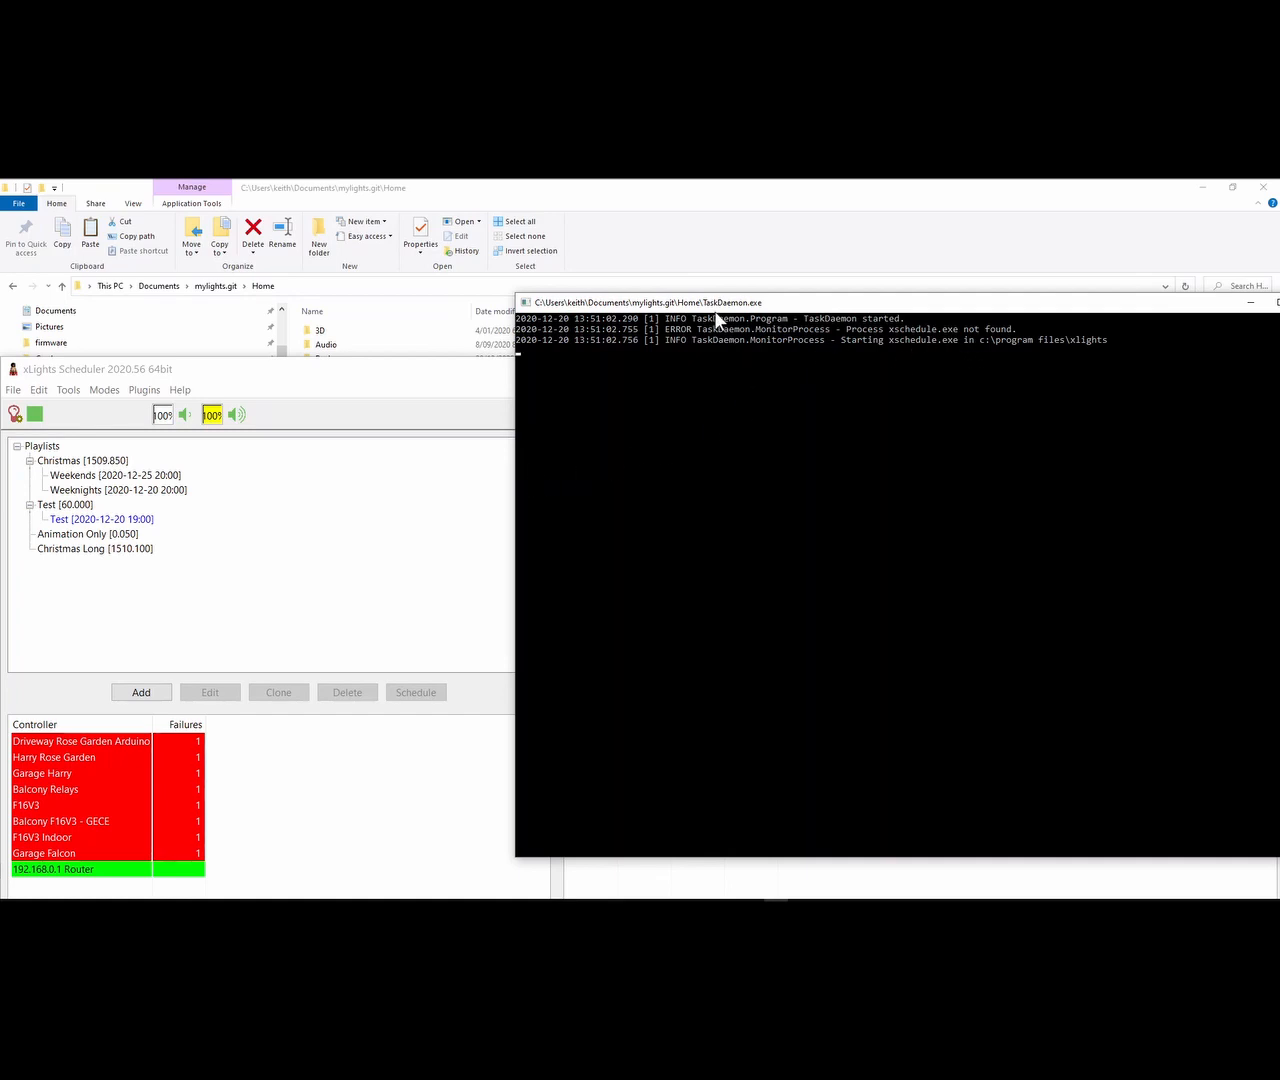
pyautogui.moveTo(716, 303); pyautogui.dragTo(535, 263)
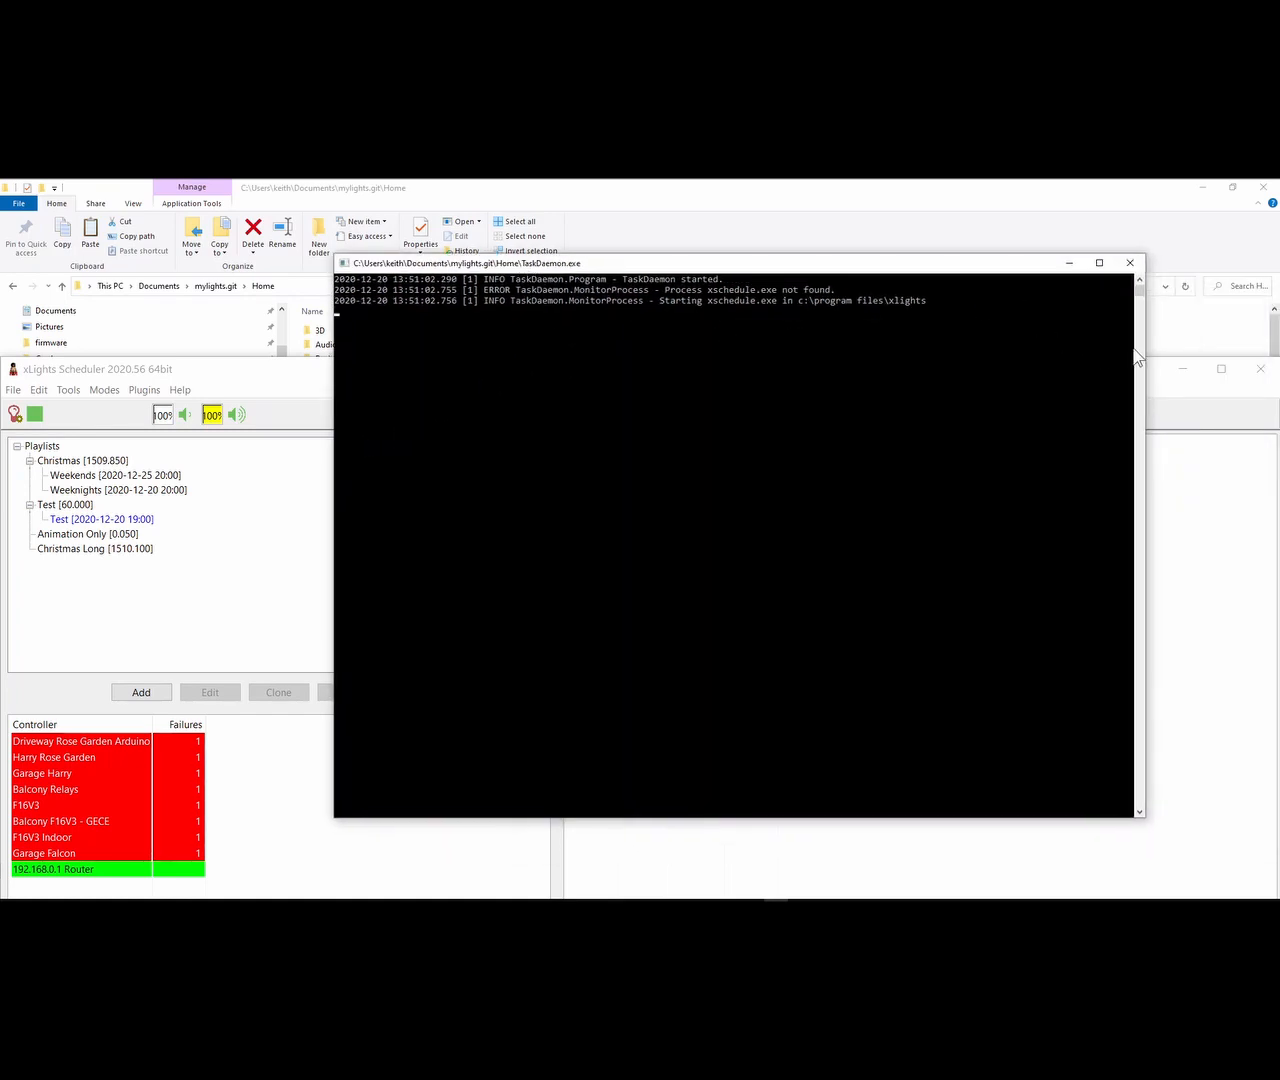
pyautogui.moveTo(1145, 356); pyautogui.dragTo(780, 356)
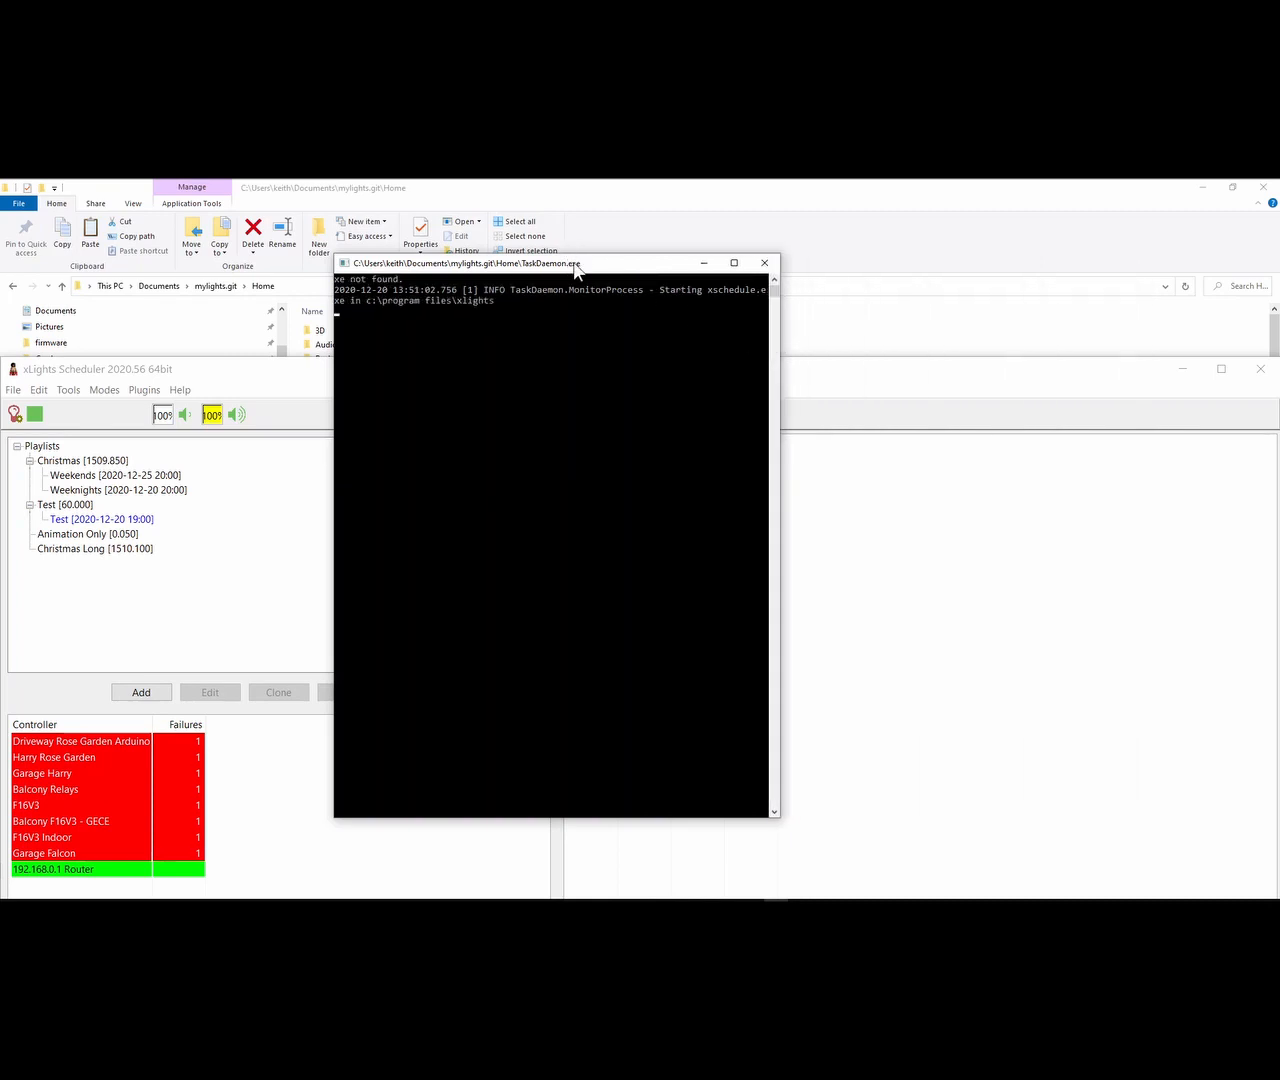
pyautogui.moveTo(572, 260); pyautogui.dragTo(1058, 221)
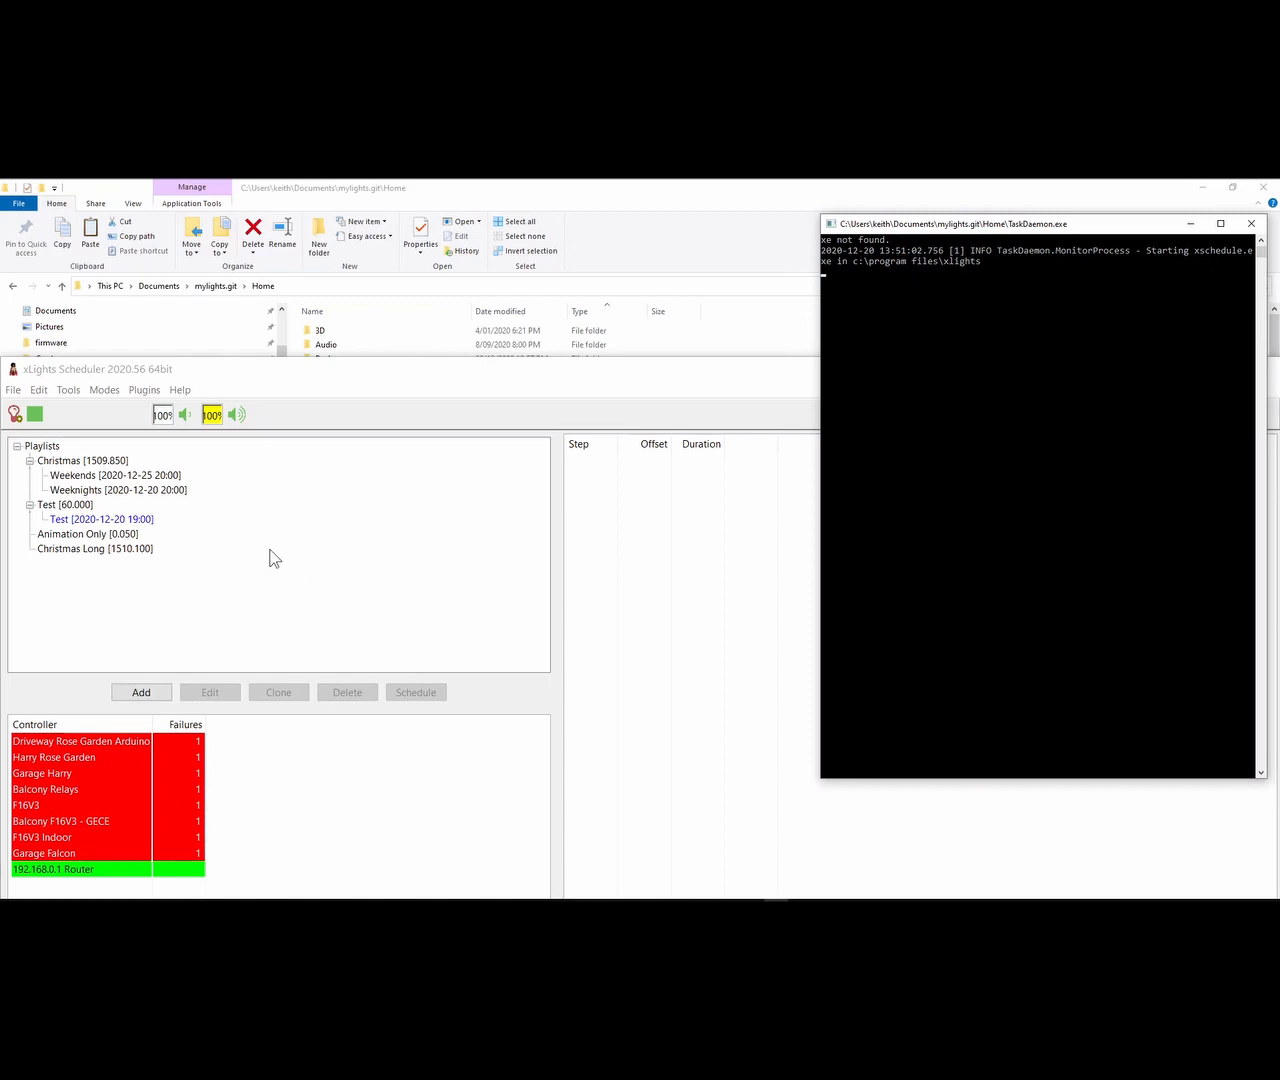
# Close xLights Scheduler while TaskDaemon is running to test its automatic restart.
pyautogui.click(371, 374)
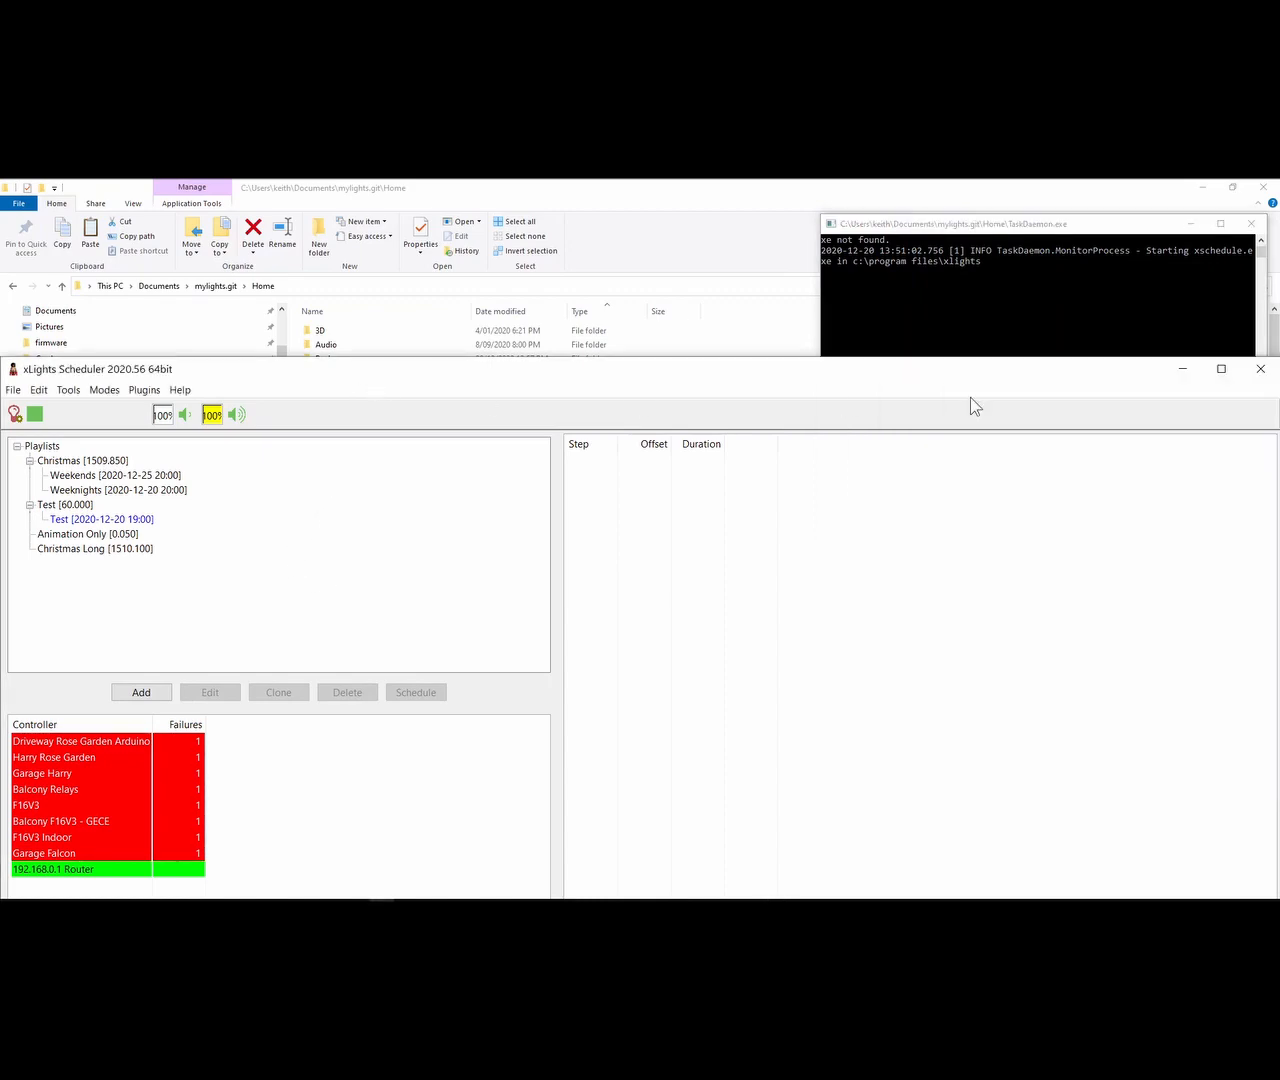
pyautogui.click(1254, 367)
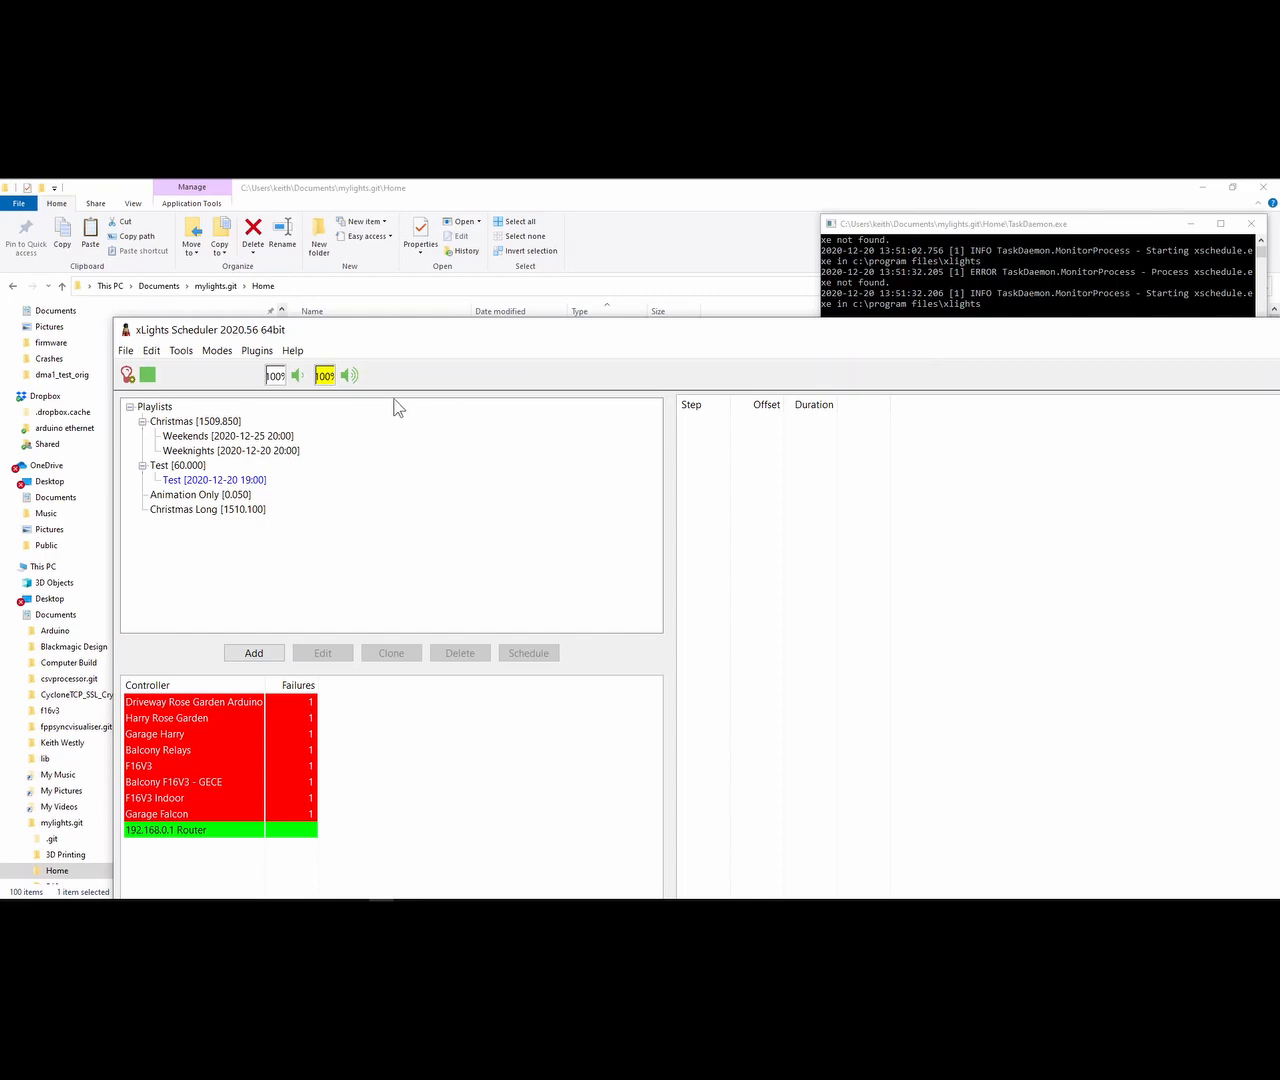
# In the scheduler options, make a late-starting scheduled sequence use the time to determine its start location.
pyautogui.click(151, 350)
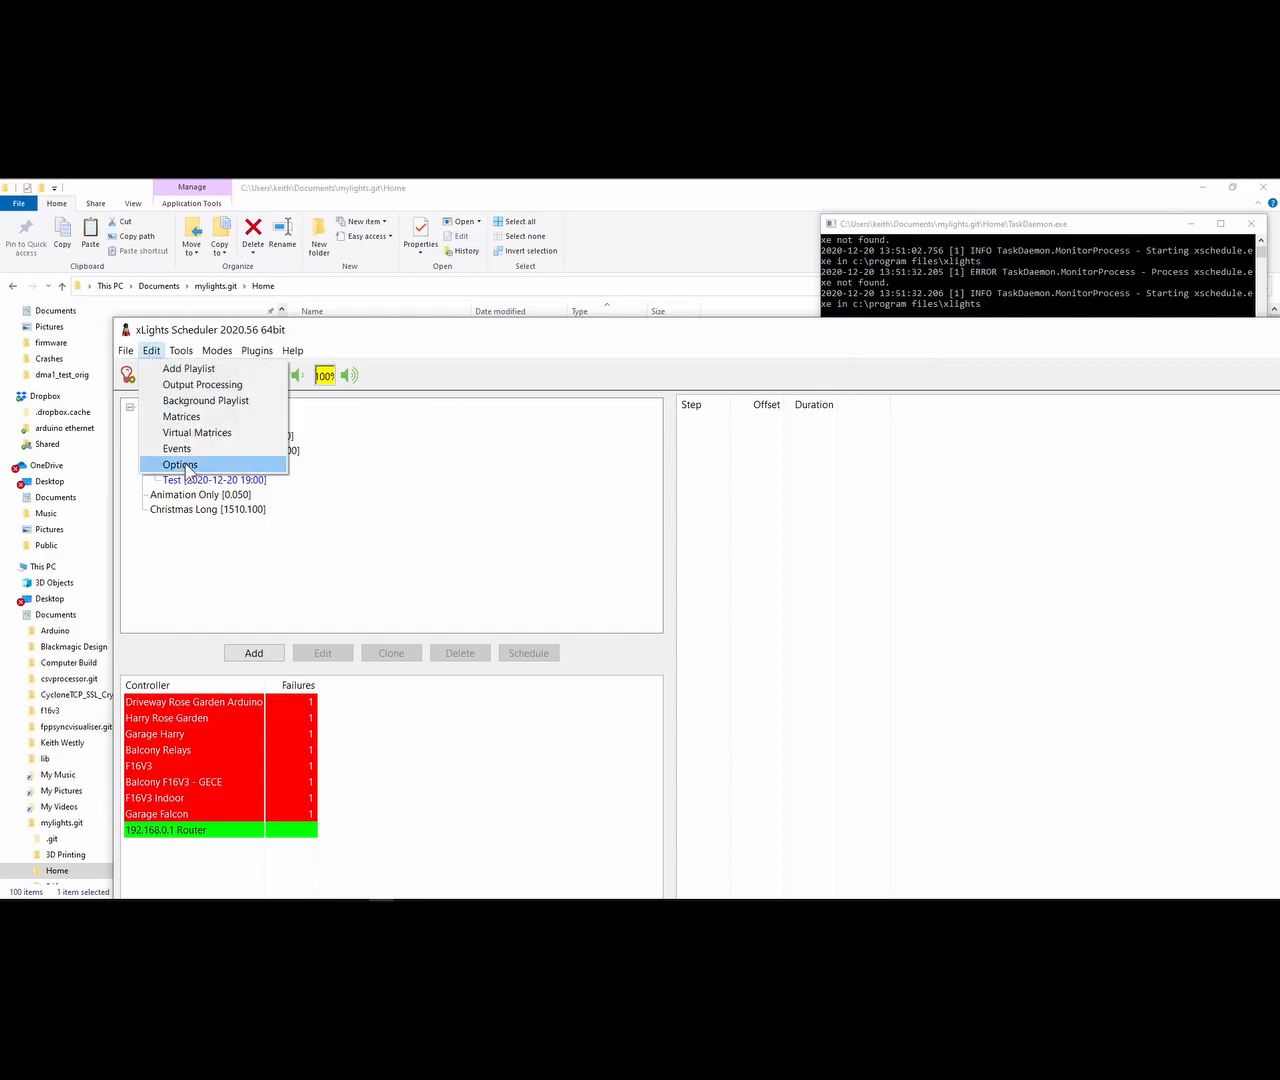
pyautogui.click(190, 470)
pyautogui.moveTo(668, 390); pyautogui.dragTo(436, 253)
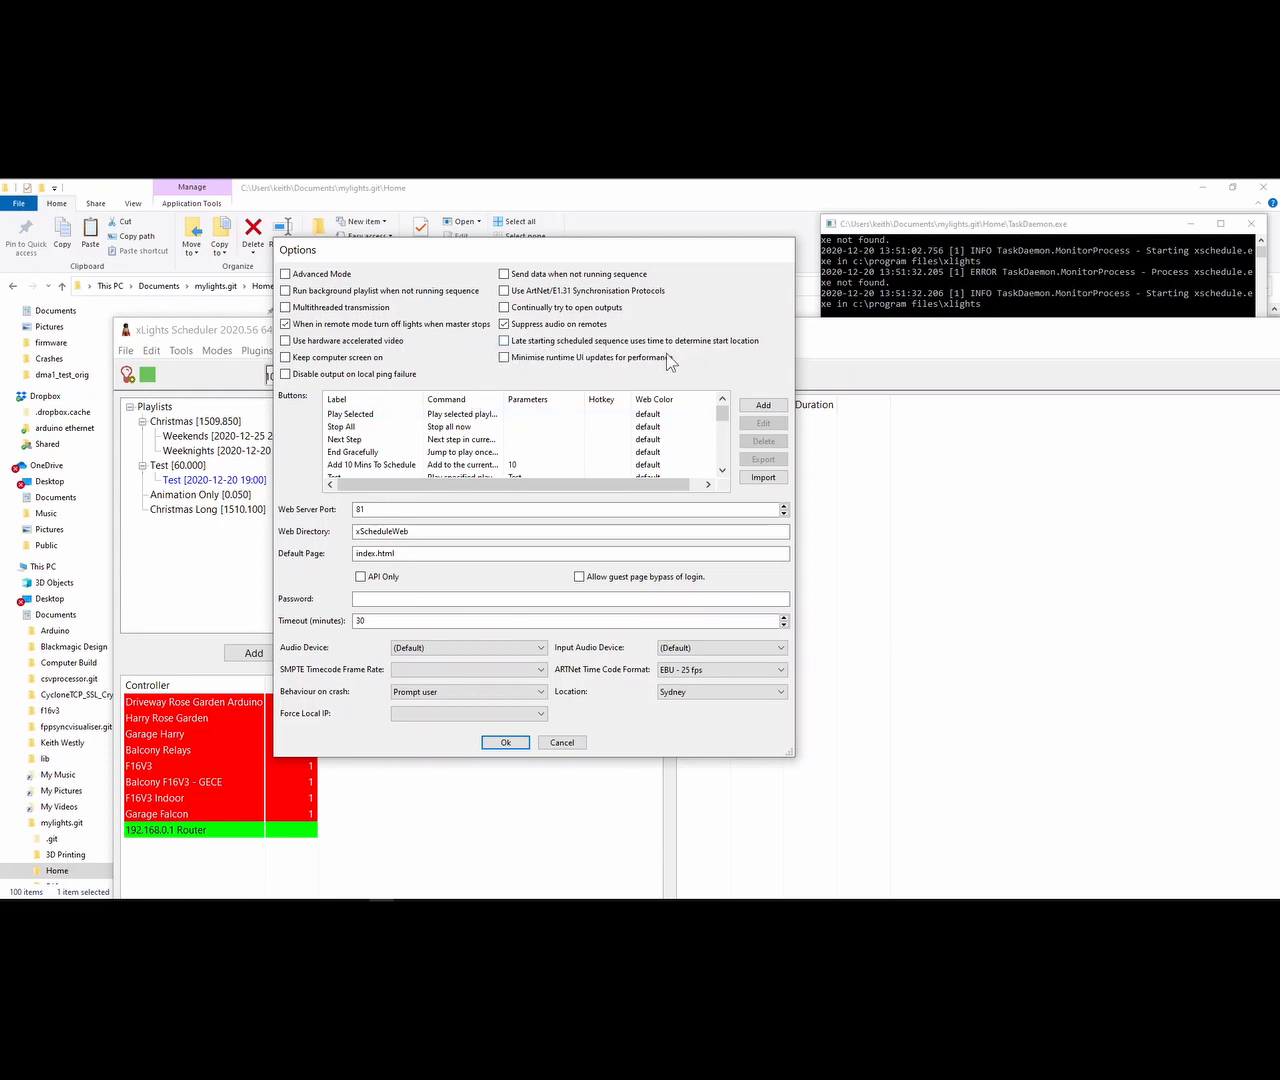
pyautogui.click(504, 342)
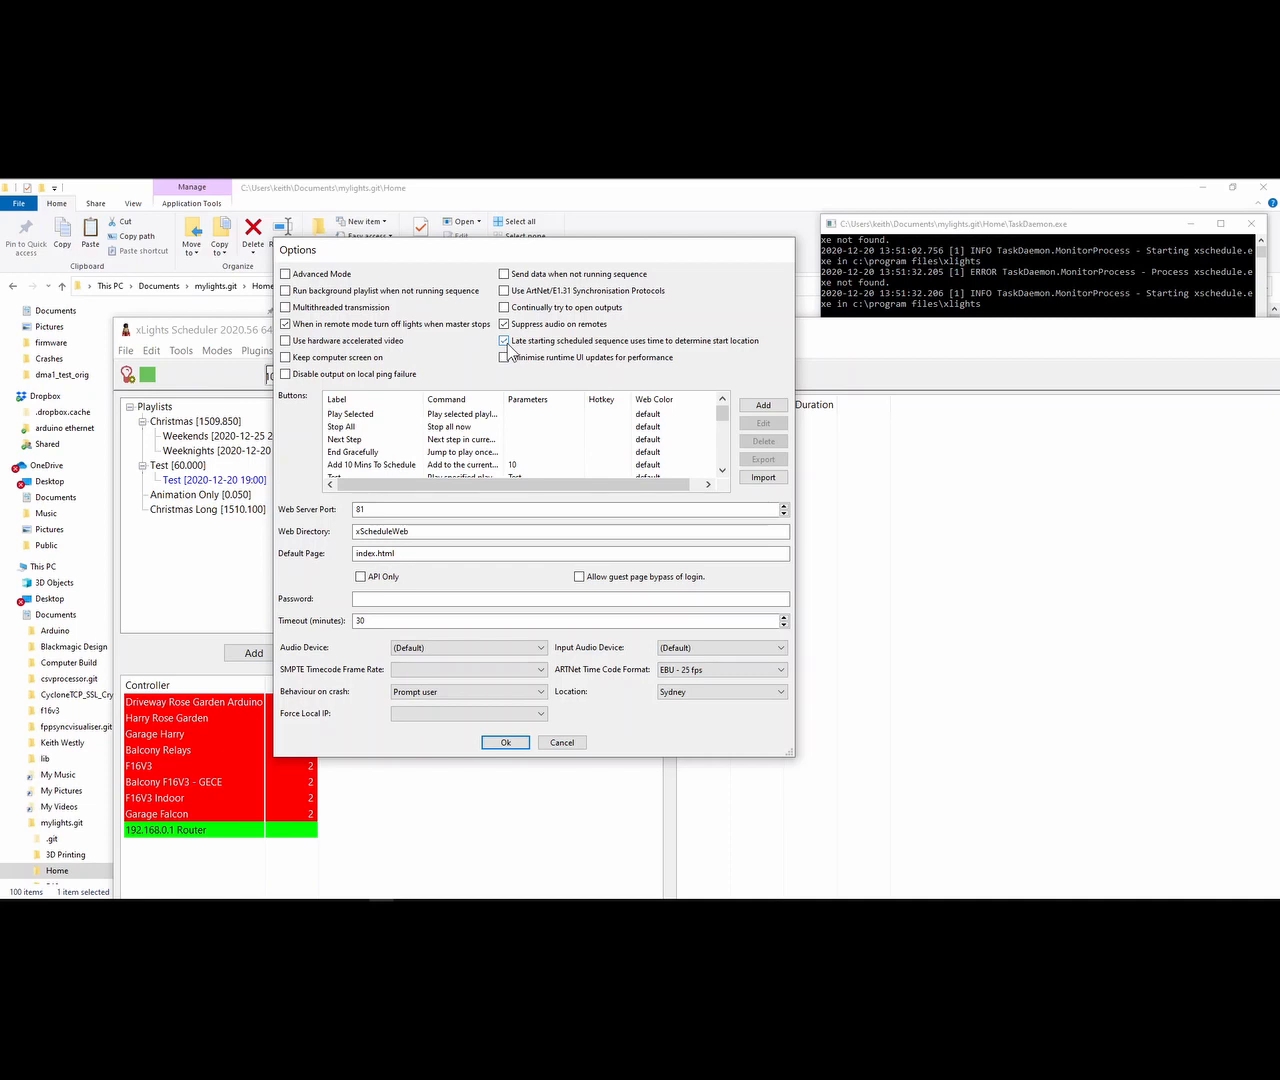
# Set the behaviour on crash to "Silently exit without sending crash log" and accept the options.
pyautogui.click(424, 691)
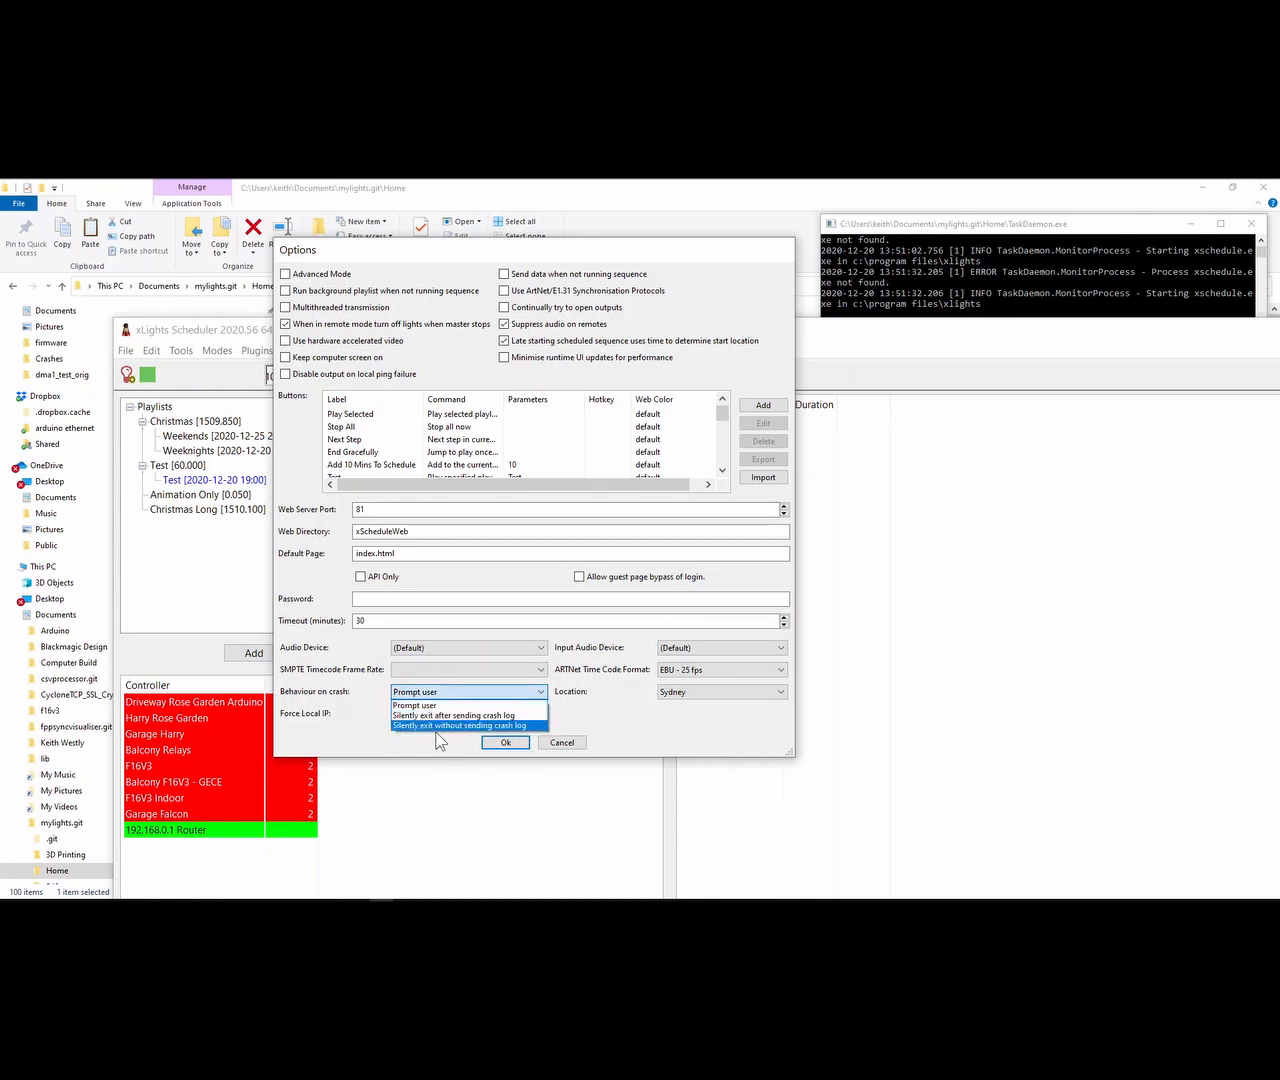
pyautogui.click(478, 727)
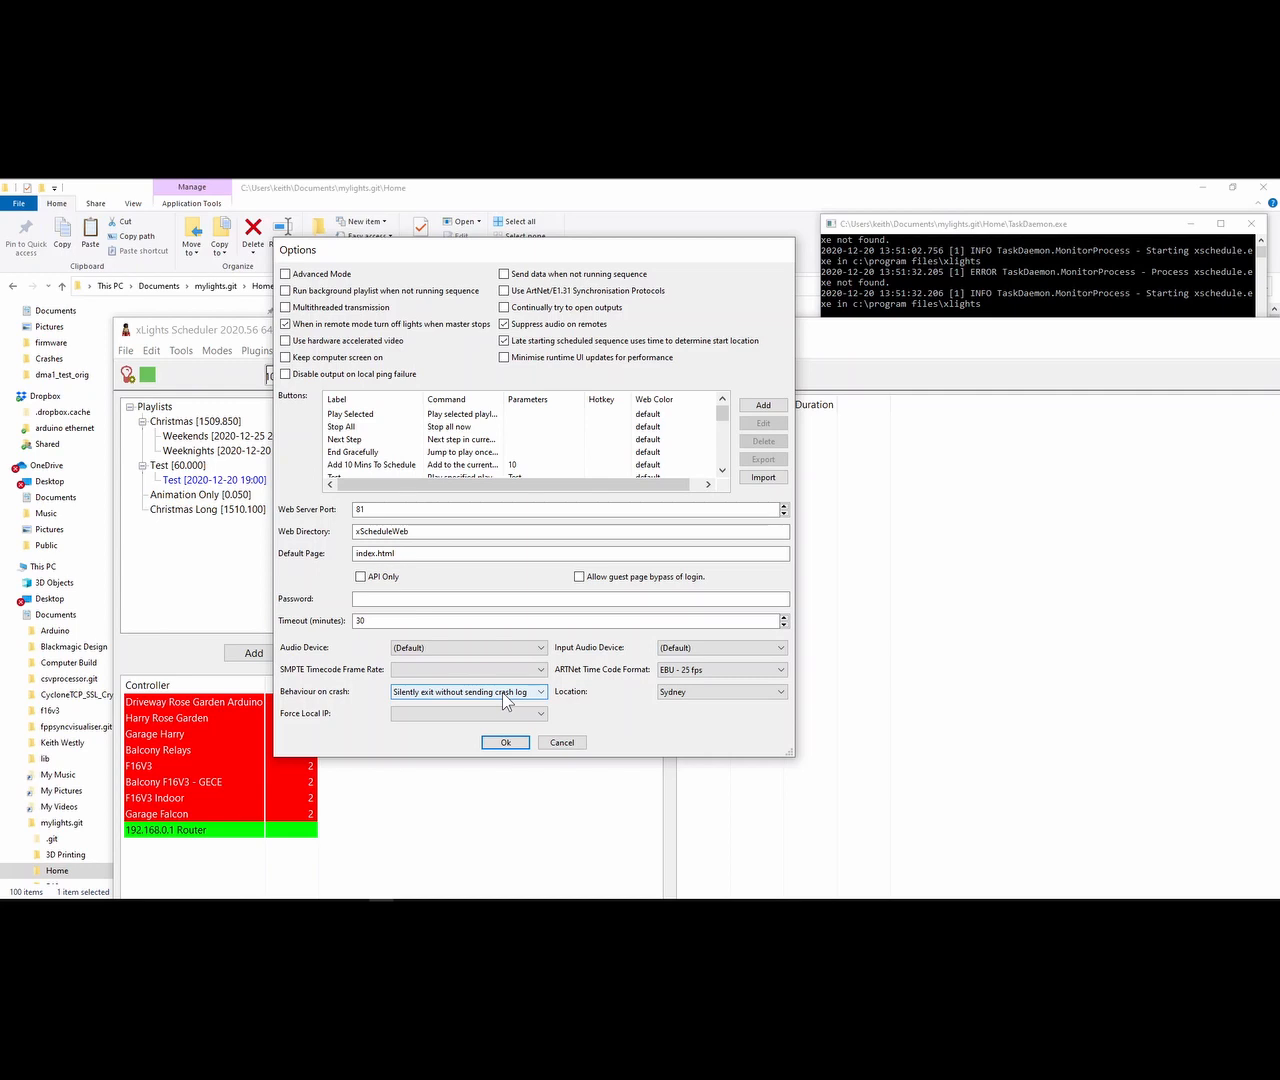
pyautogui.click(502, 692)
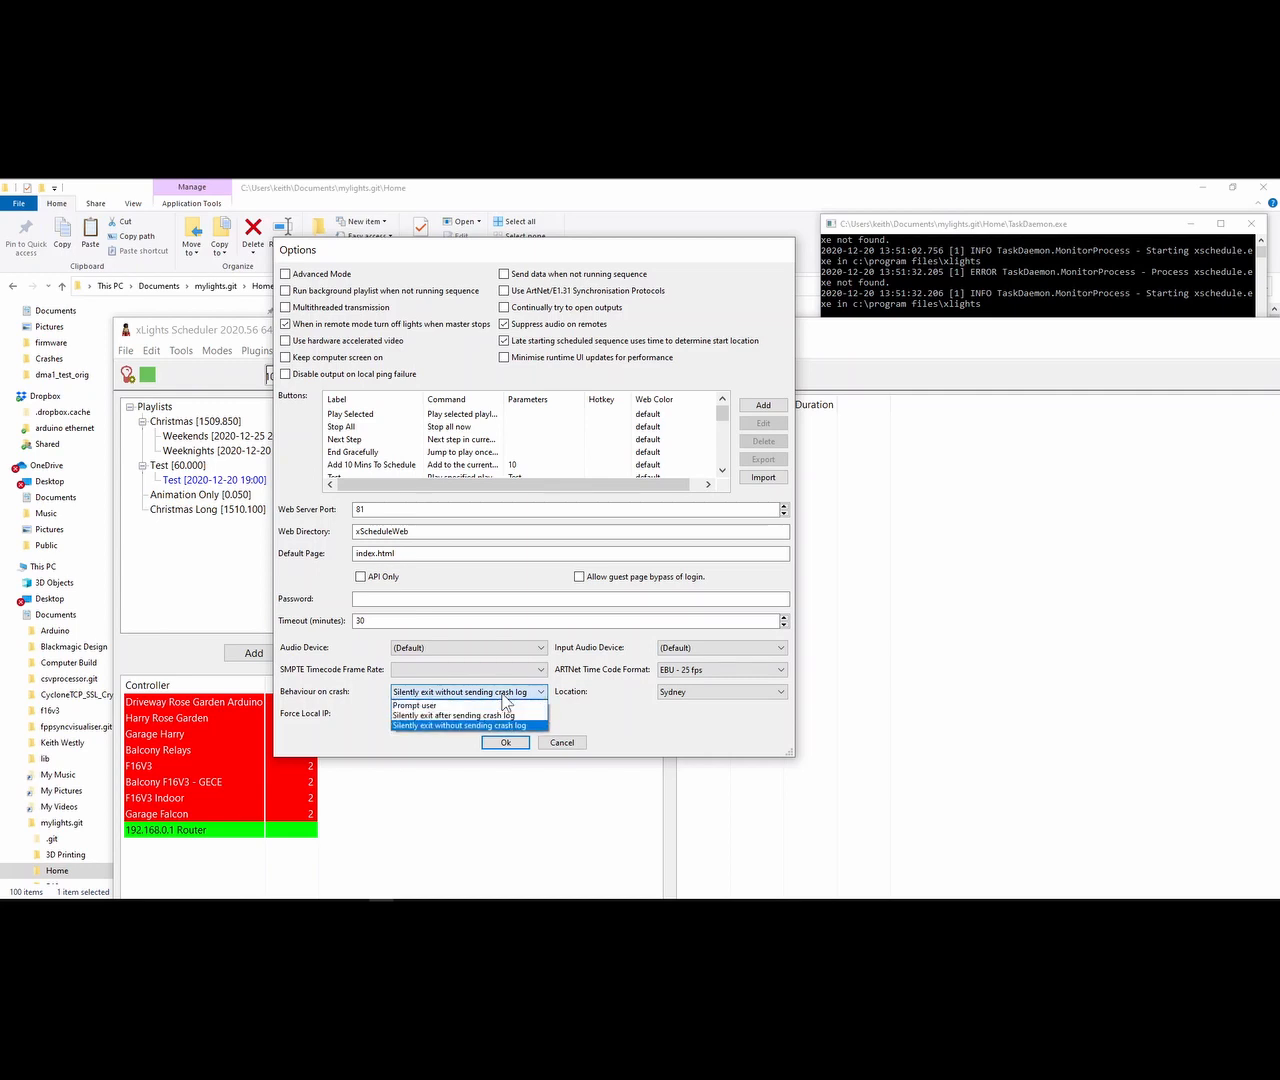
pyautogui.click(425, 716)
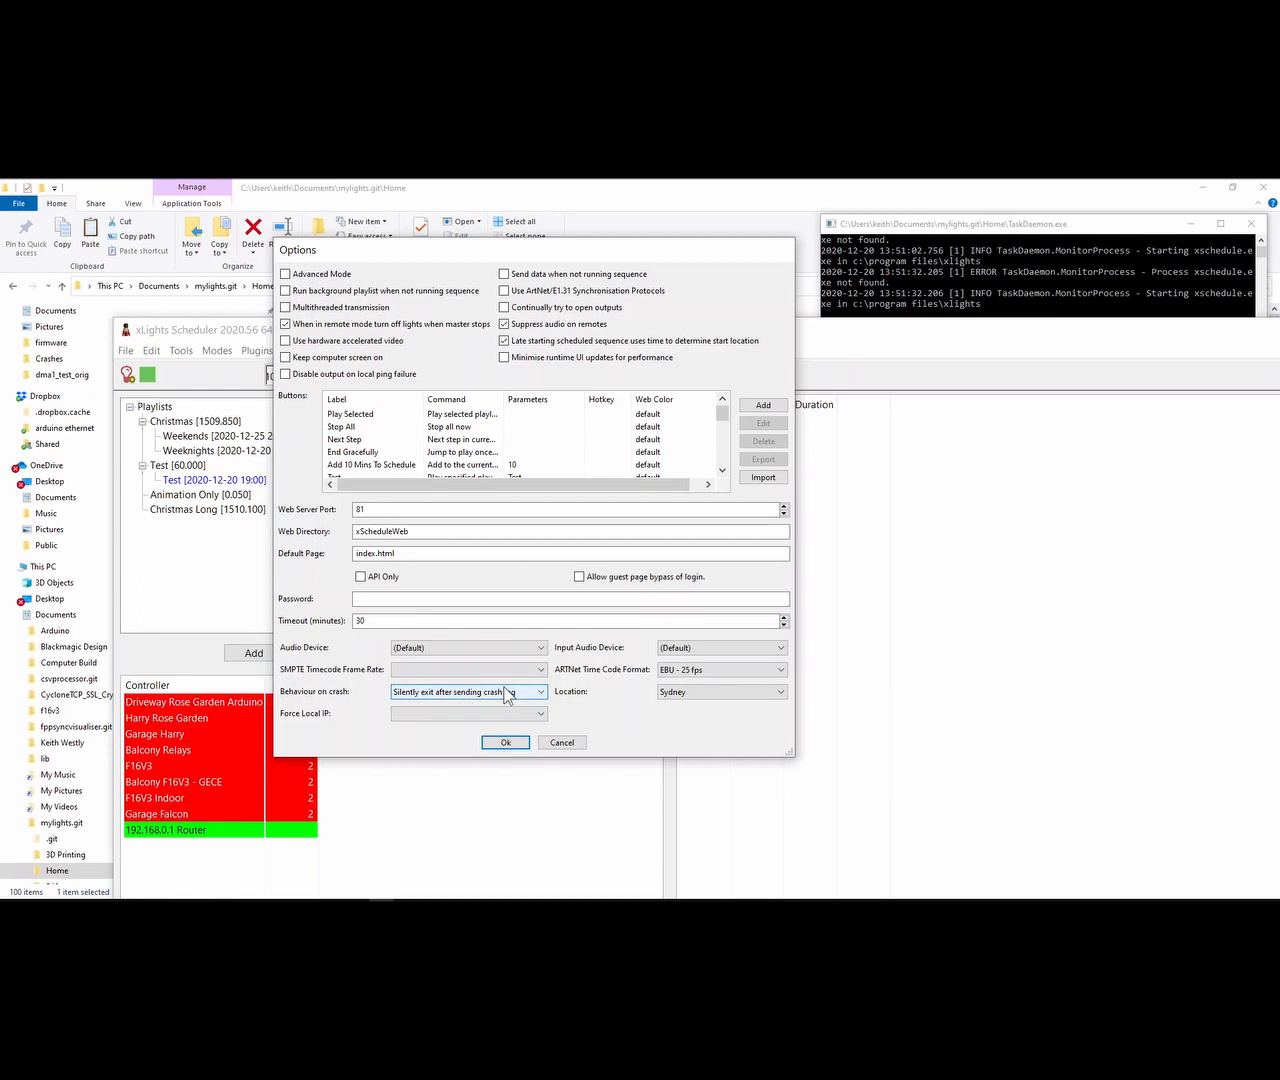
pyautogui.click(505, 694)
pyautogui.click(480, 726)
pyautogui.click(507, 744)
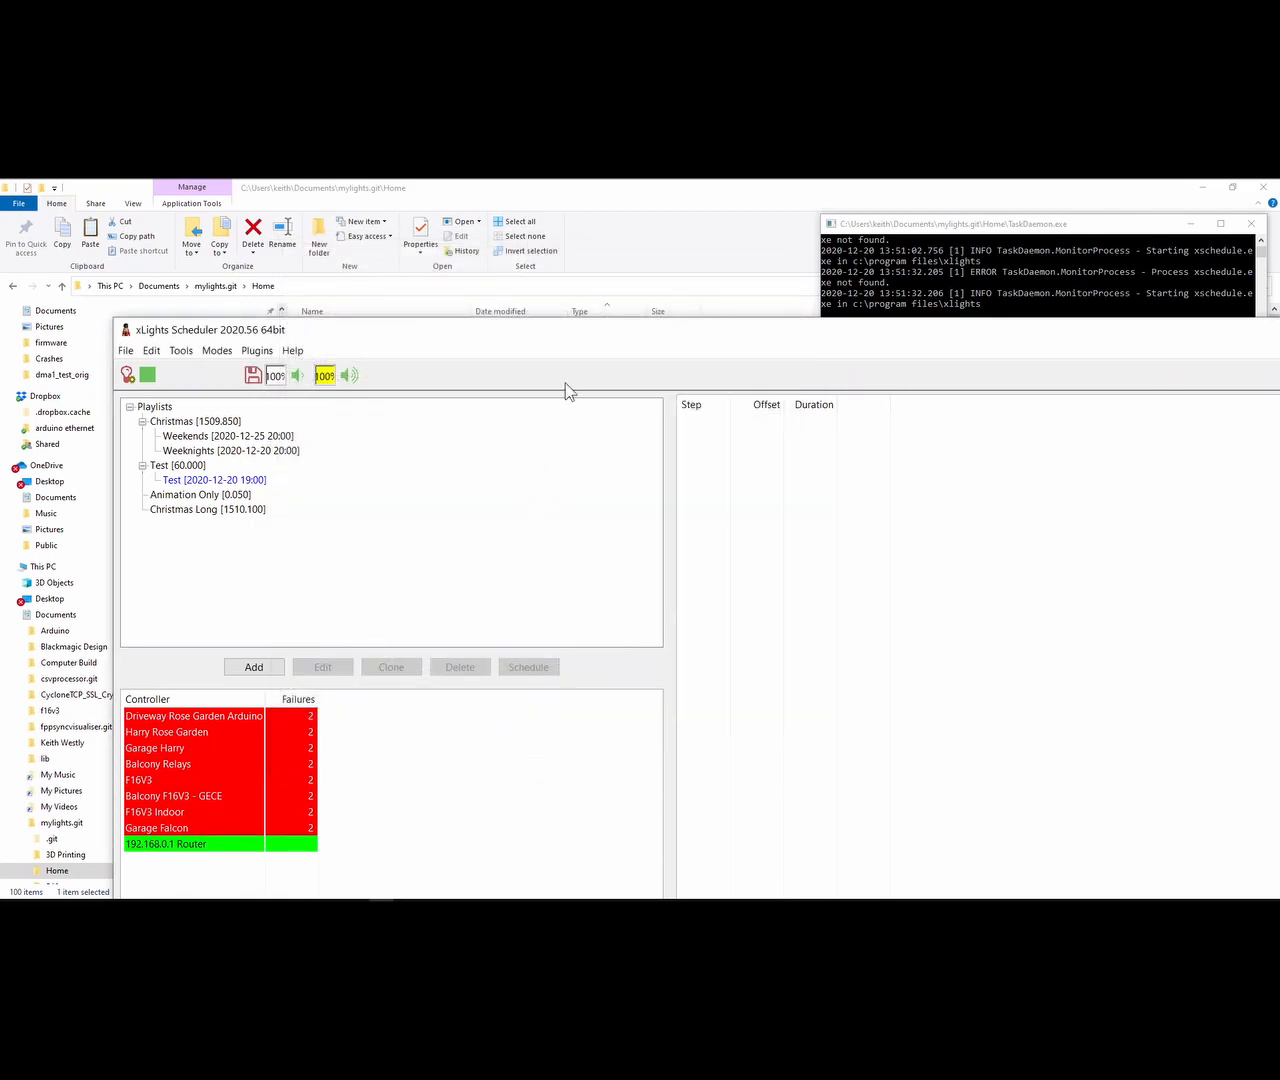
# Move the scheduler window clear of the TaskDaemon log, and close the scheduler, saving the schedule changes.
pyautogui.moveTo(597, 335); pyautogui.dragTo(440, 363)
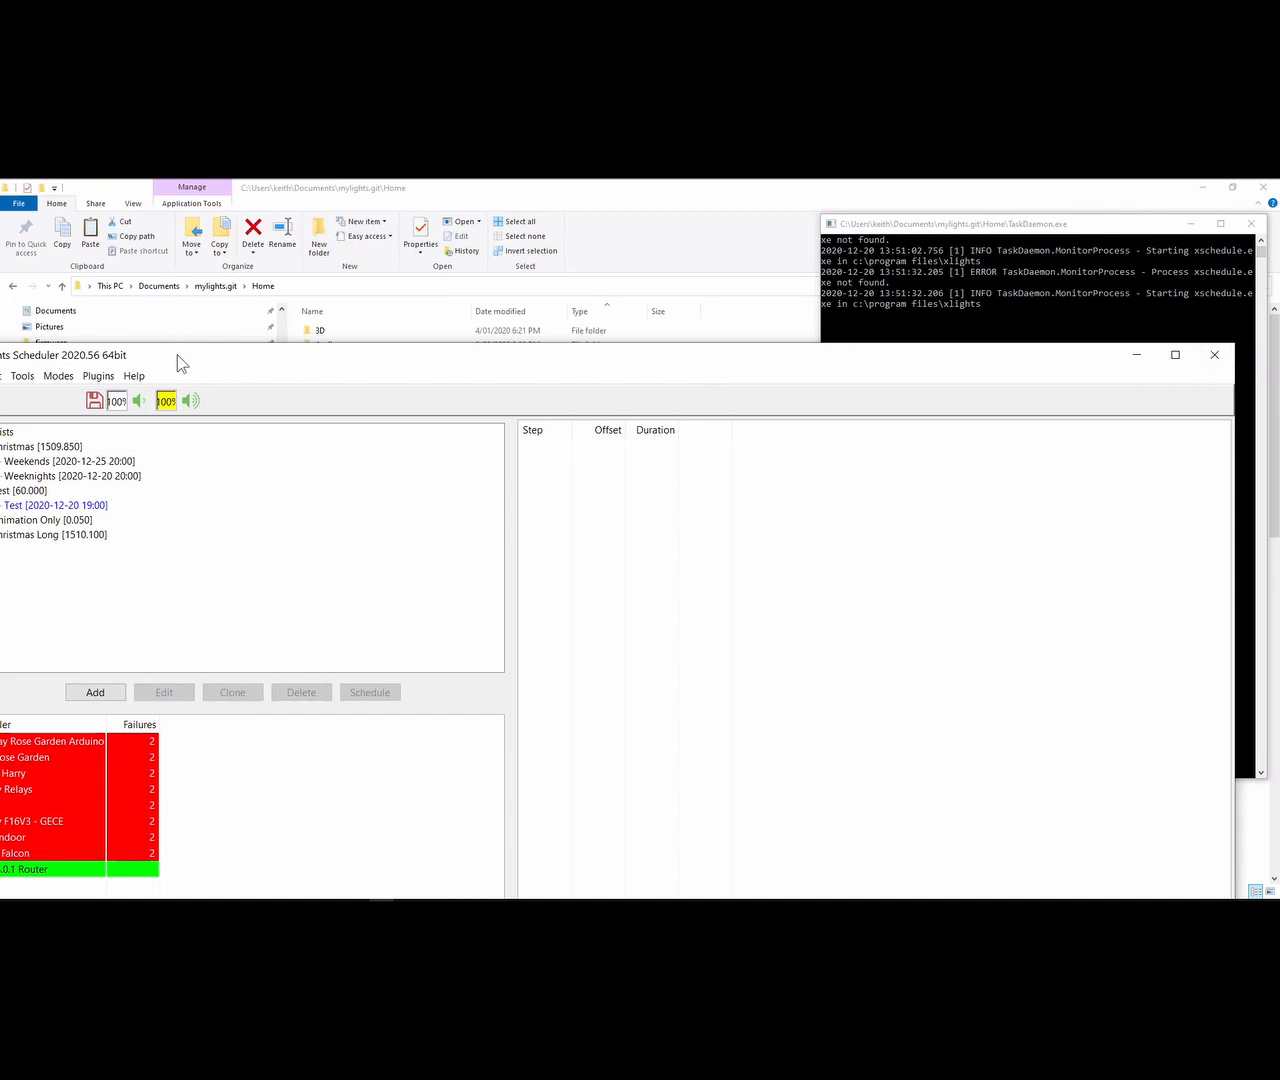
pyautogui.moveTo(180, 357); pyautogui.dragTo(238, 350)
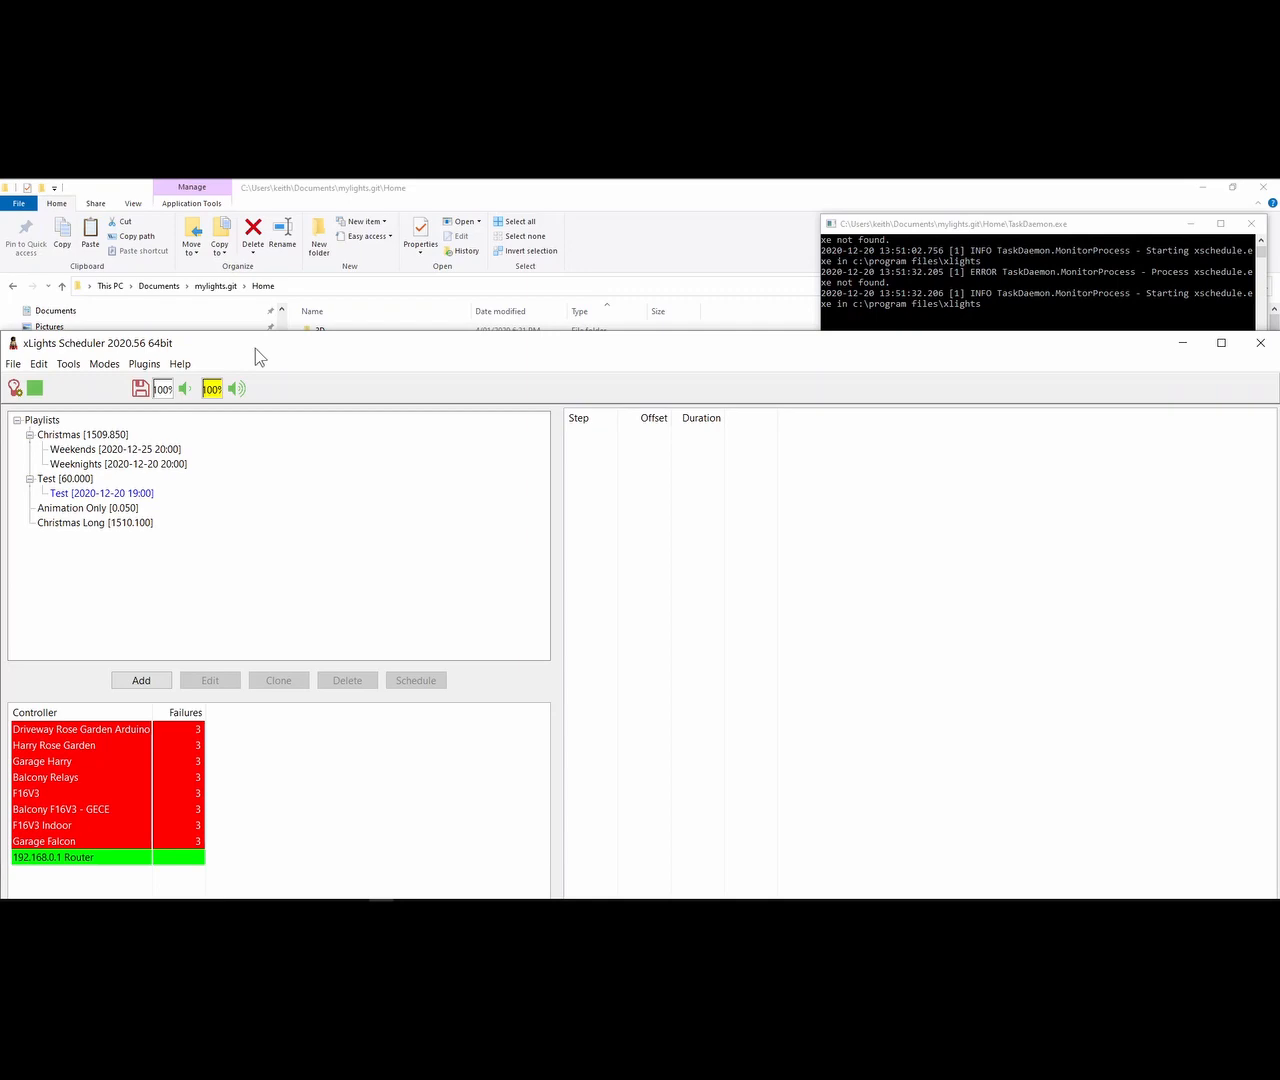
pyautogui.click(1260, 343)
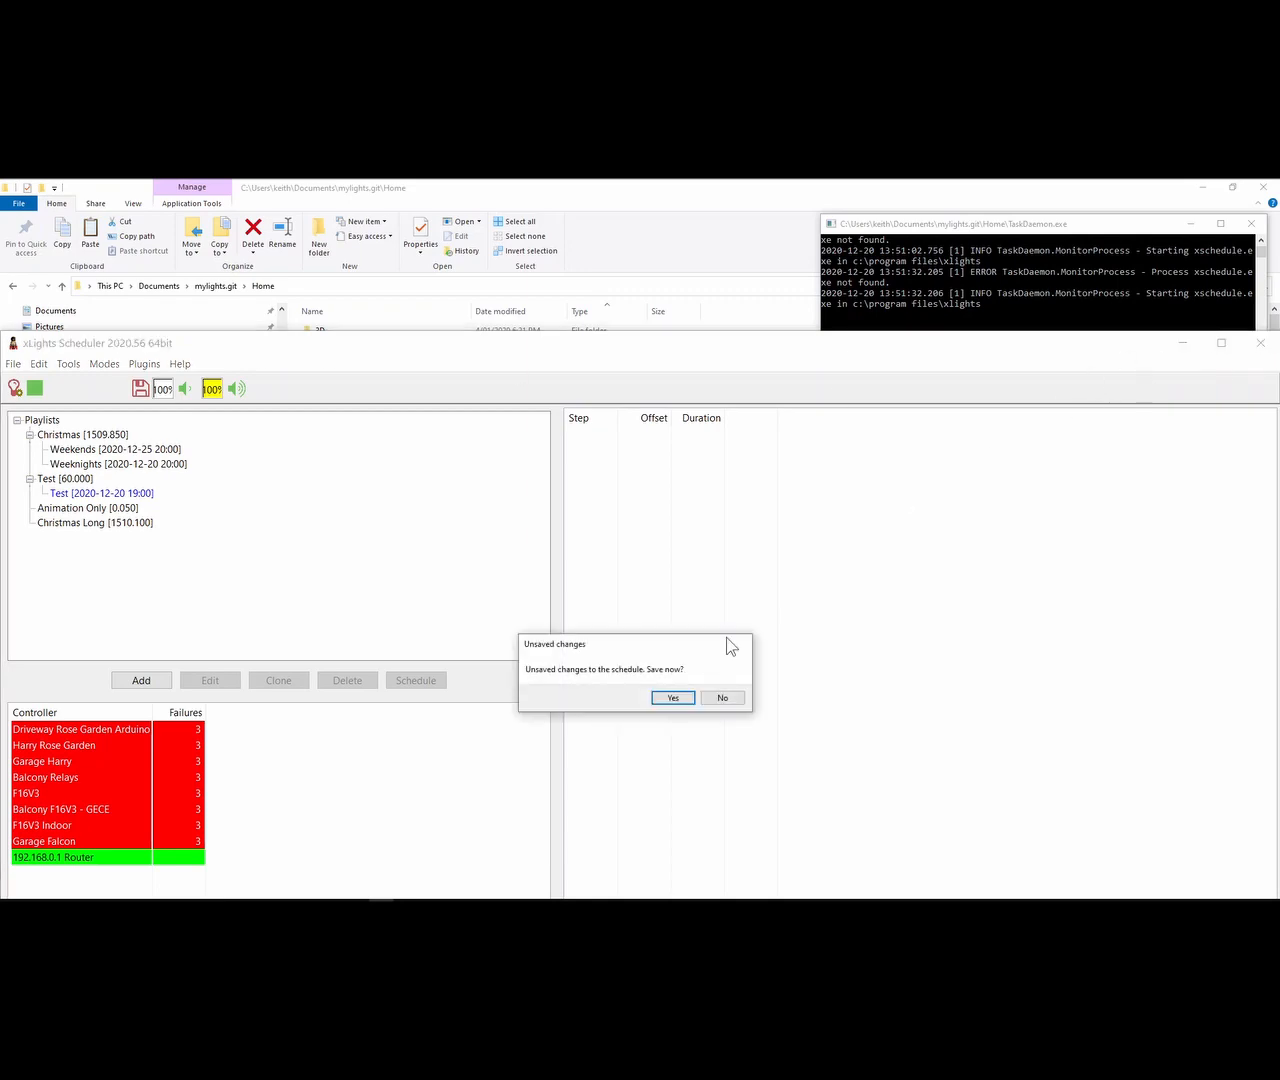
pyautogui.click(668, 697)
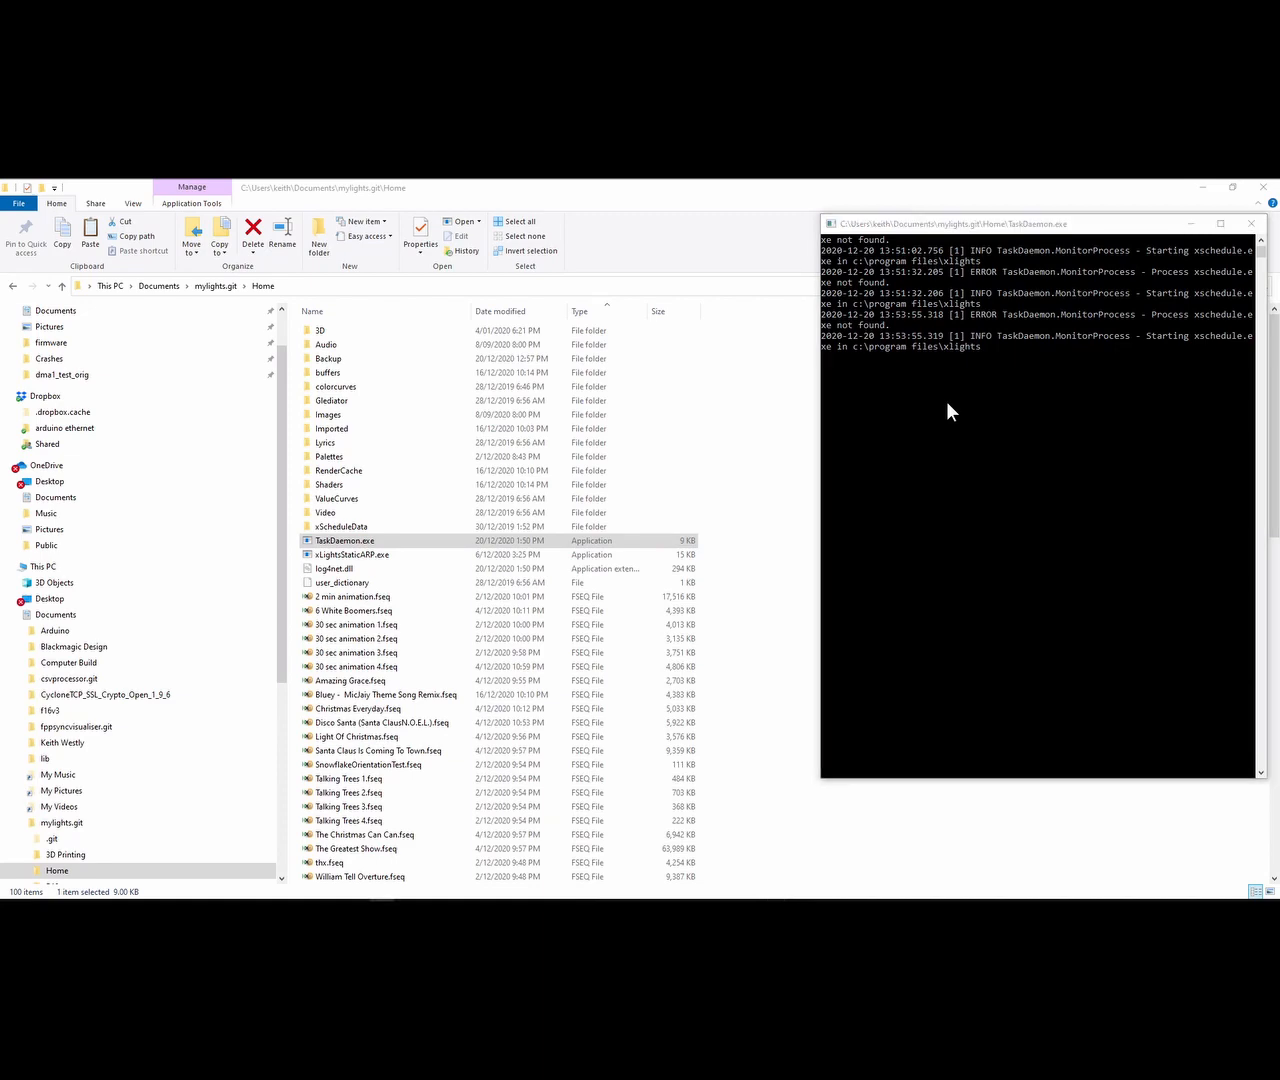
# Position the restarted xLights Scheduler window beneath the TaskDaemon log entries so both can be seen.
pyautogui.moveTo(806, 898)
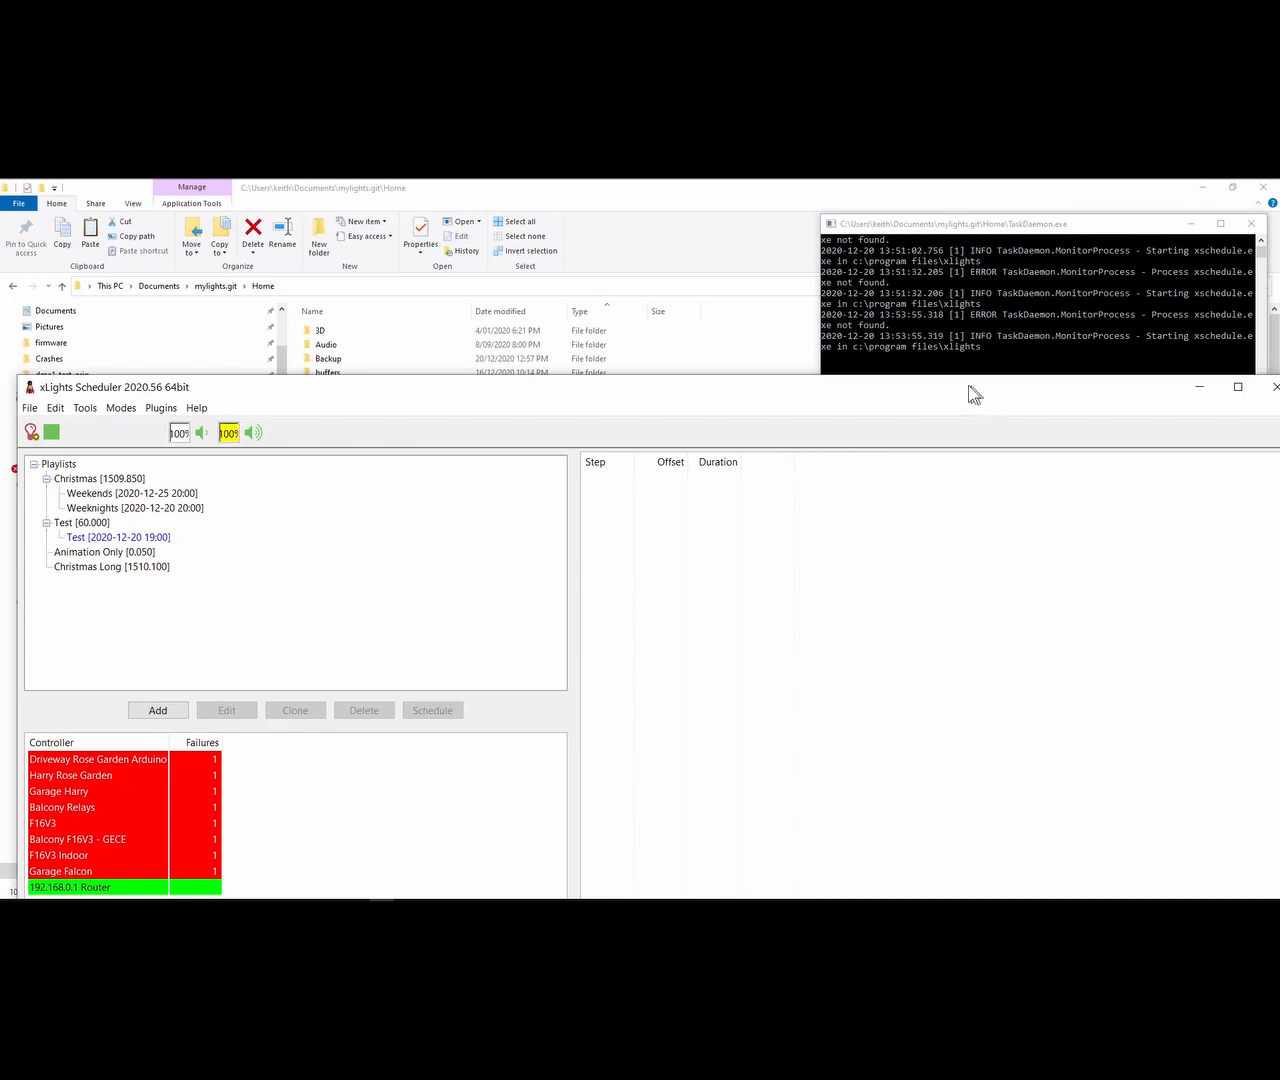
pyautogui.moveTo(971, 393); pyautogui.dragTo(970, 371)
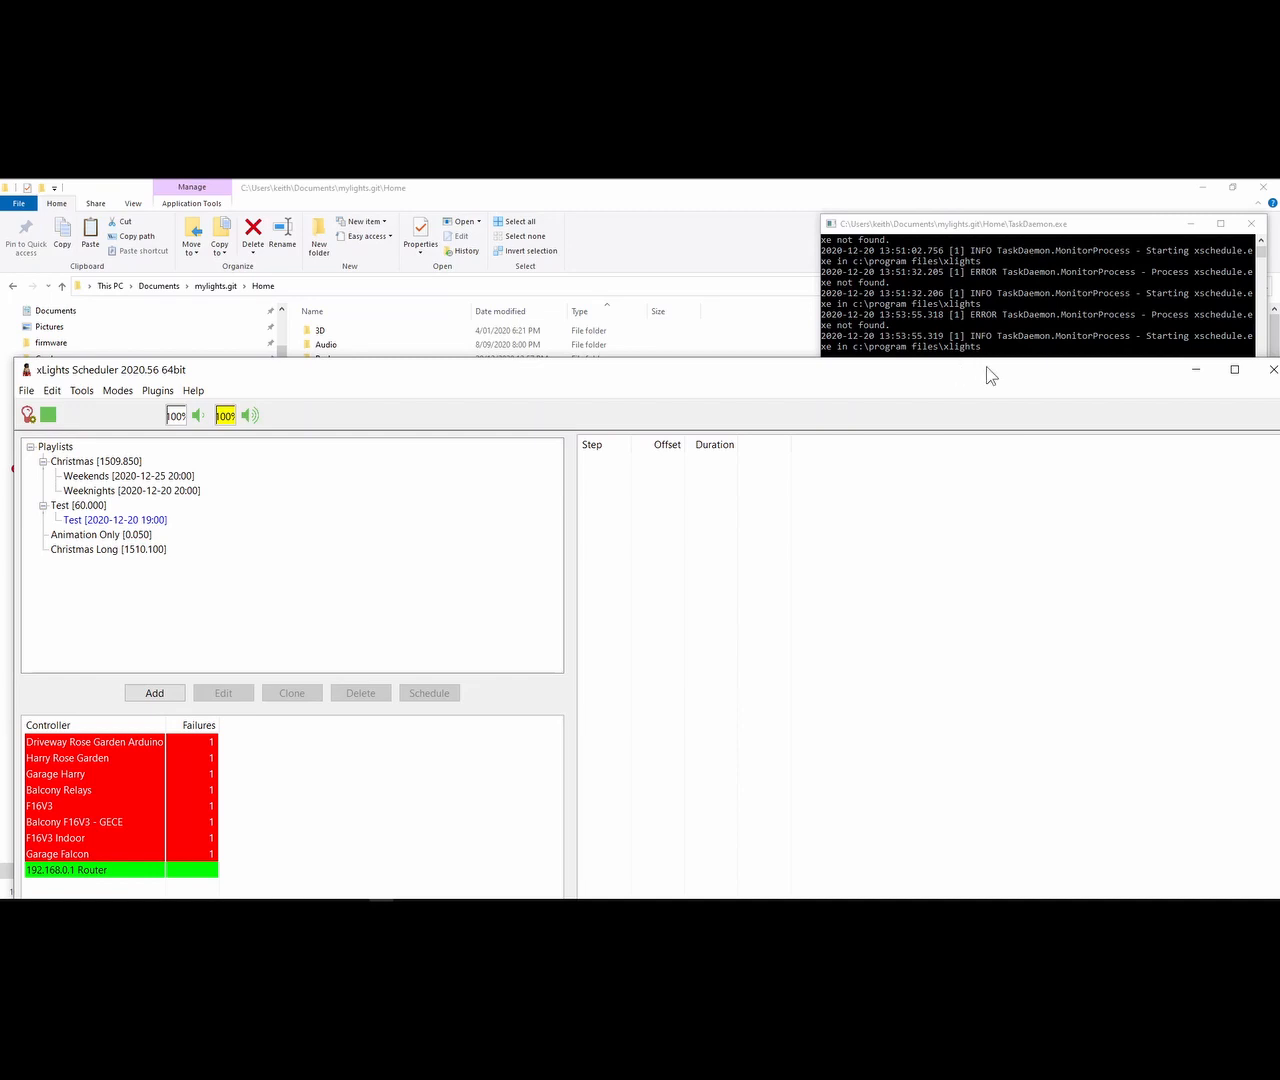
pyautogui.moveTo(986, 366); pyautogui.dragTo(975, 364)
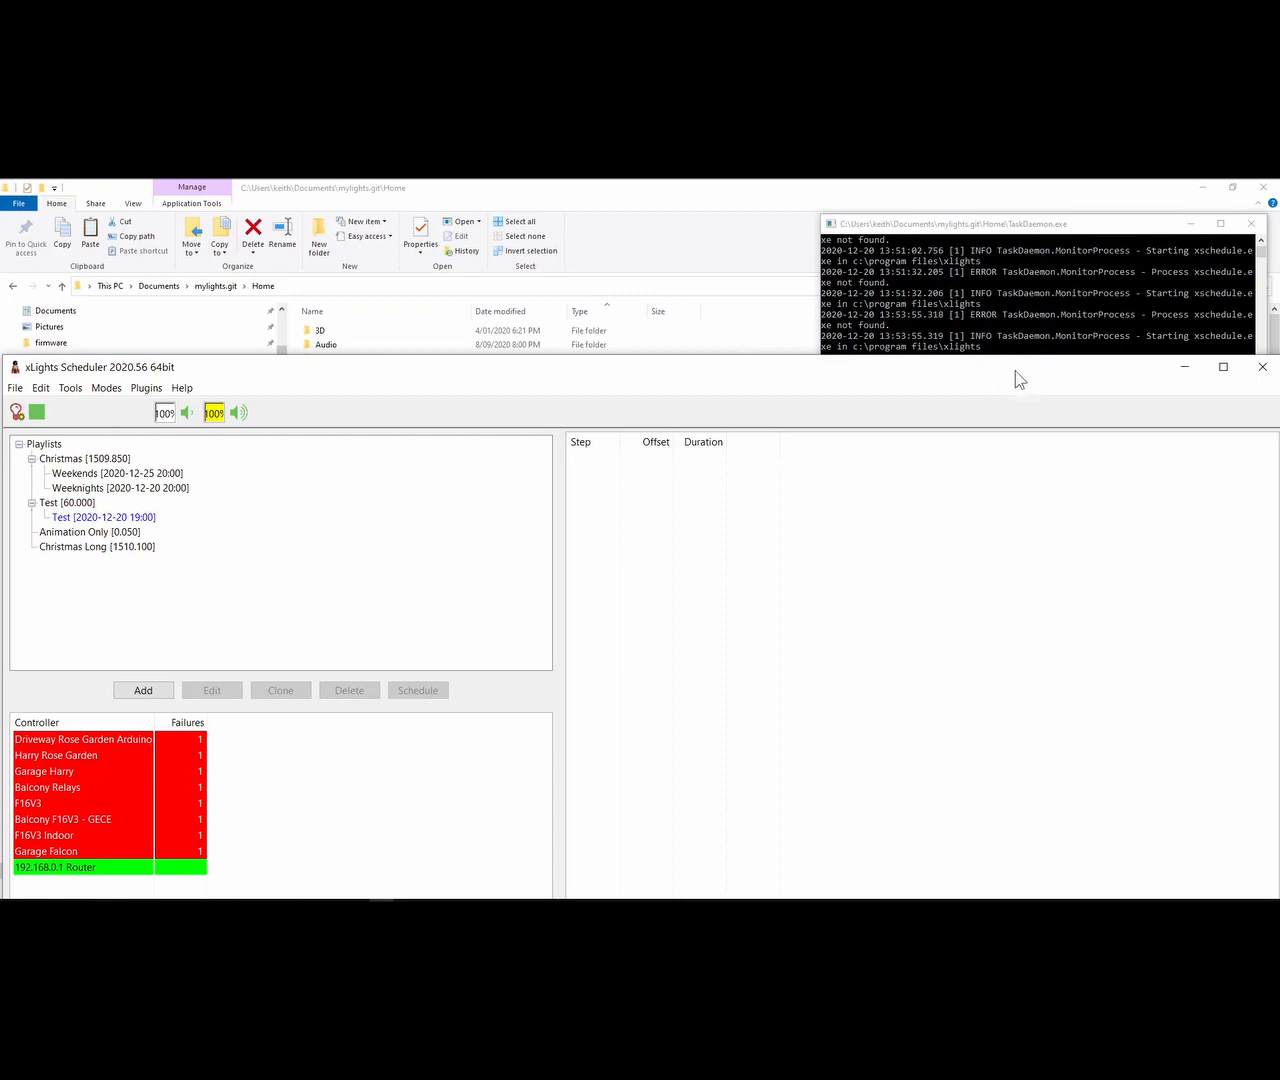
# Stop TaskDaemon first and close xLights Scheduler after it, and minimise the Home folder window.
pyautogui.click(990, 314)
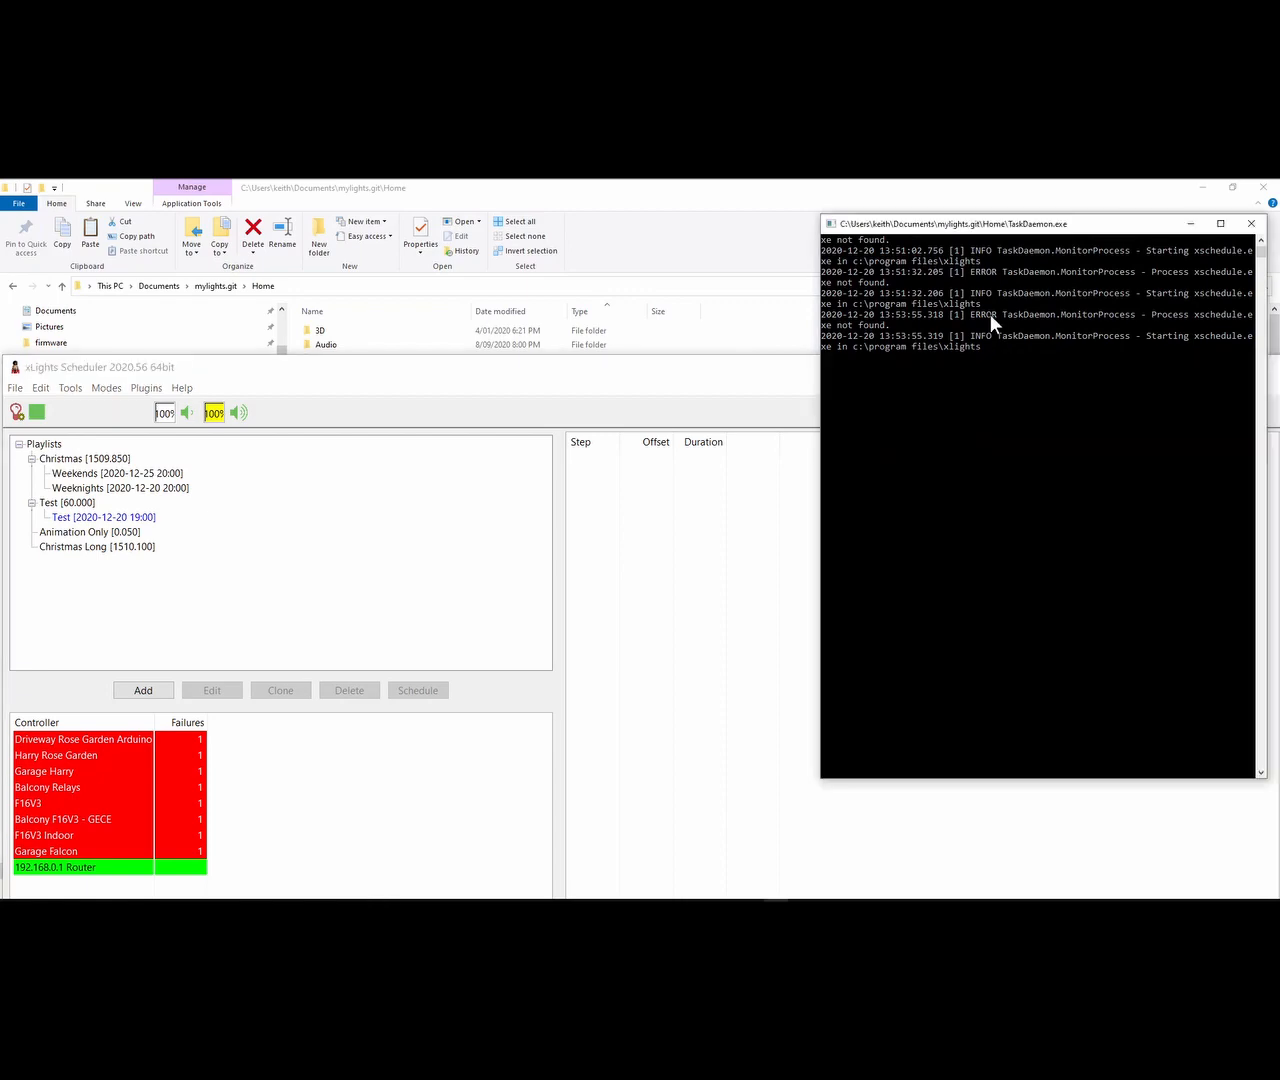
pyautogui.click(1251, 229)
pyautogui.click(1256, 370)
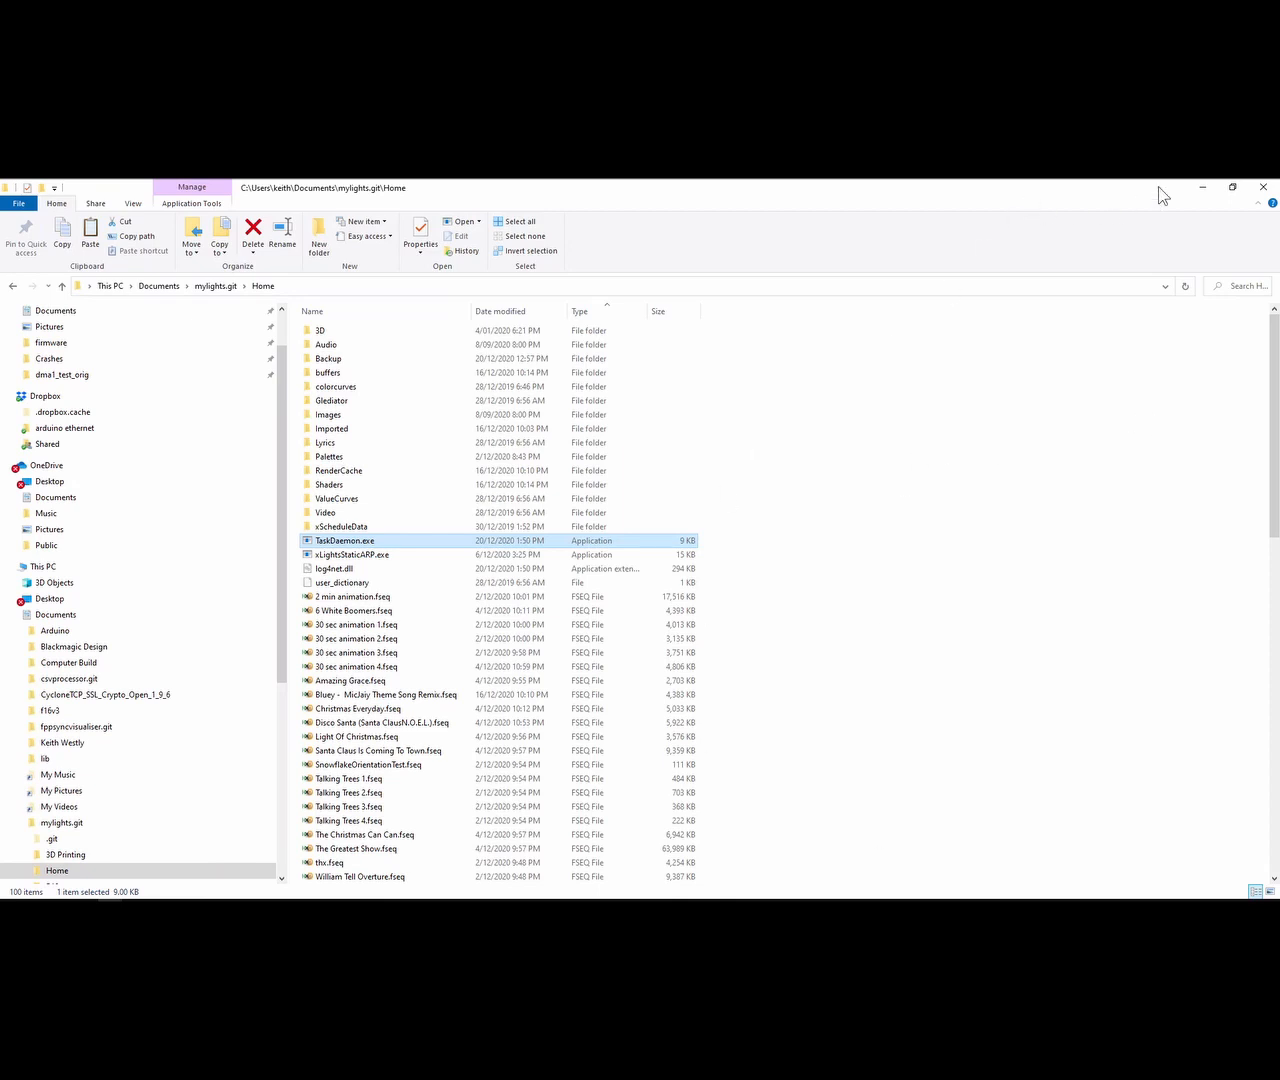
pyautogui.click(1202, 188)
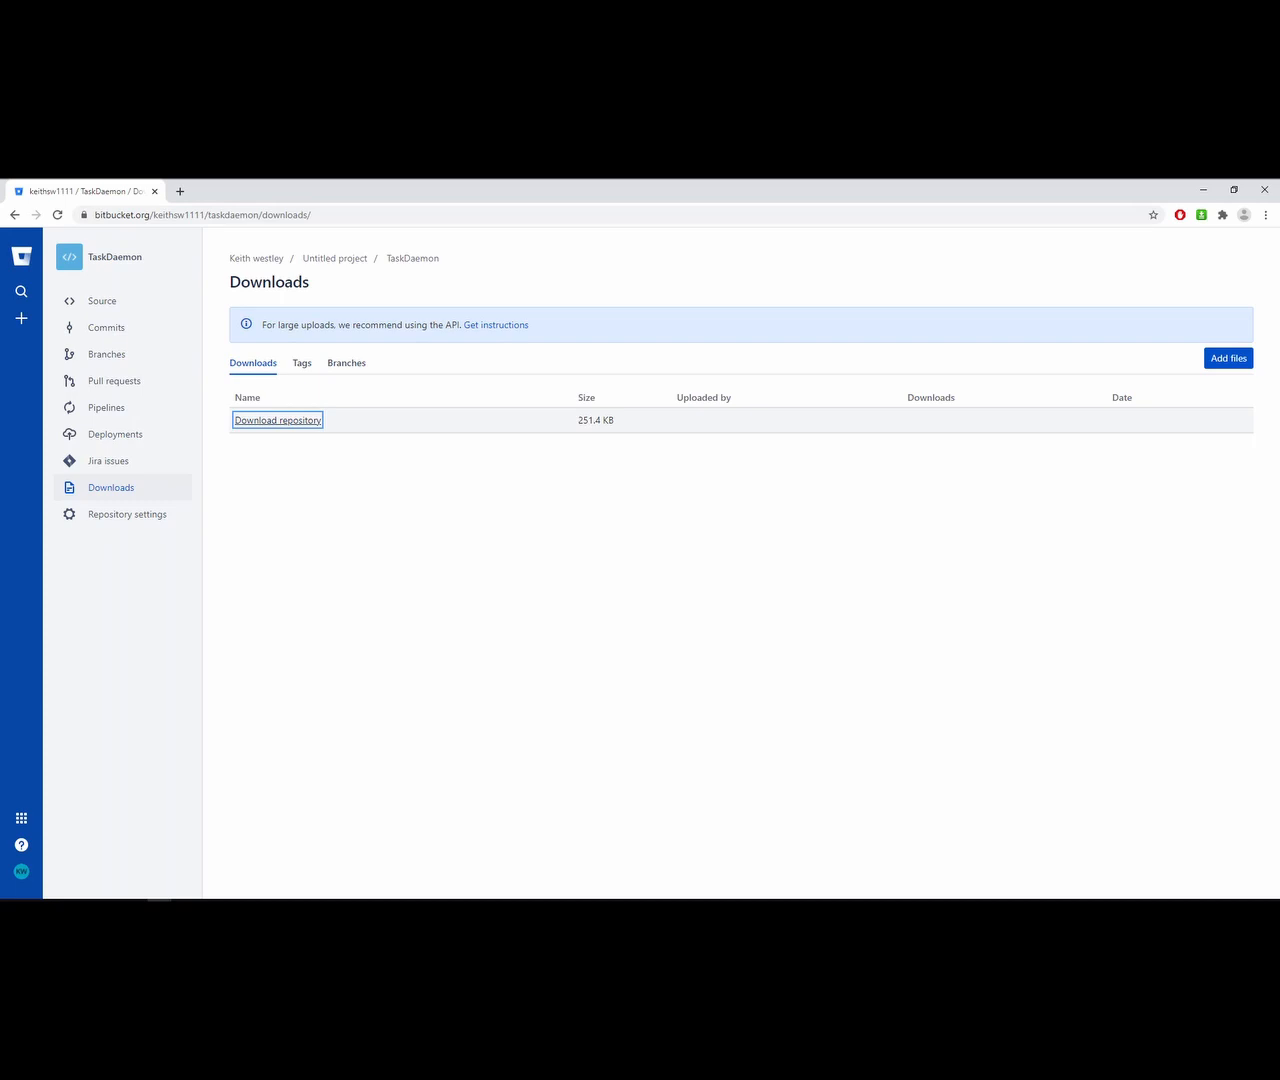
# Open the xScheduleStaticARP Bitbucket repository in a new browser tab and download the repository from its downloads page.
pyautogui.moveTo(925, 890); pyautogui.dragTo(660, 180)
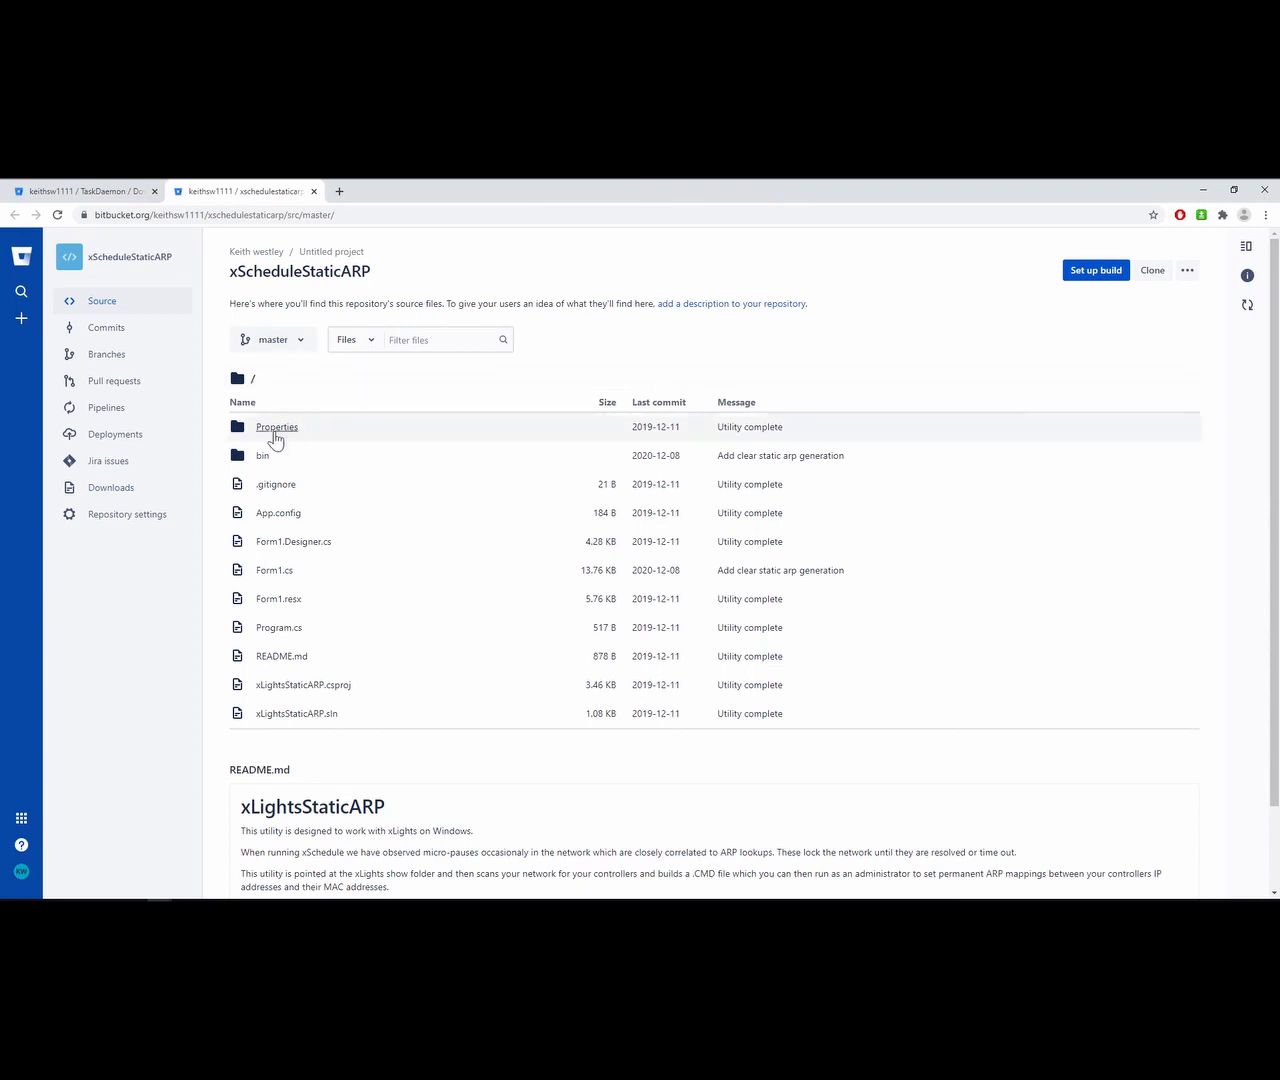
pyautogui.click(106, 490)
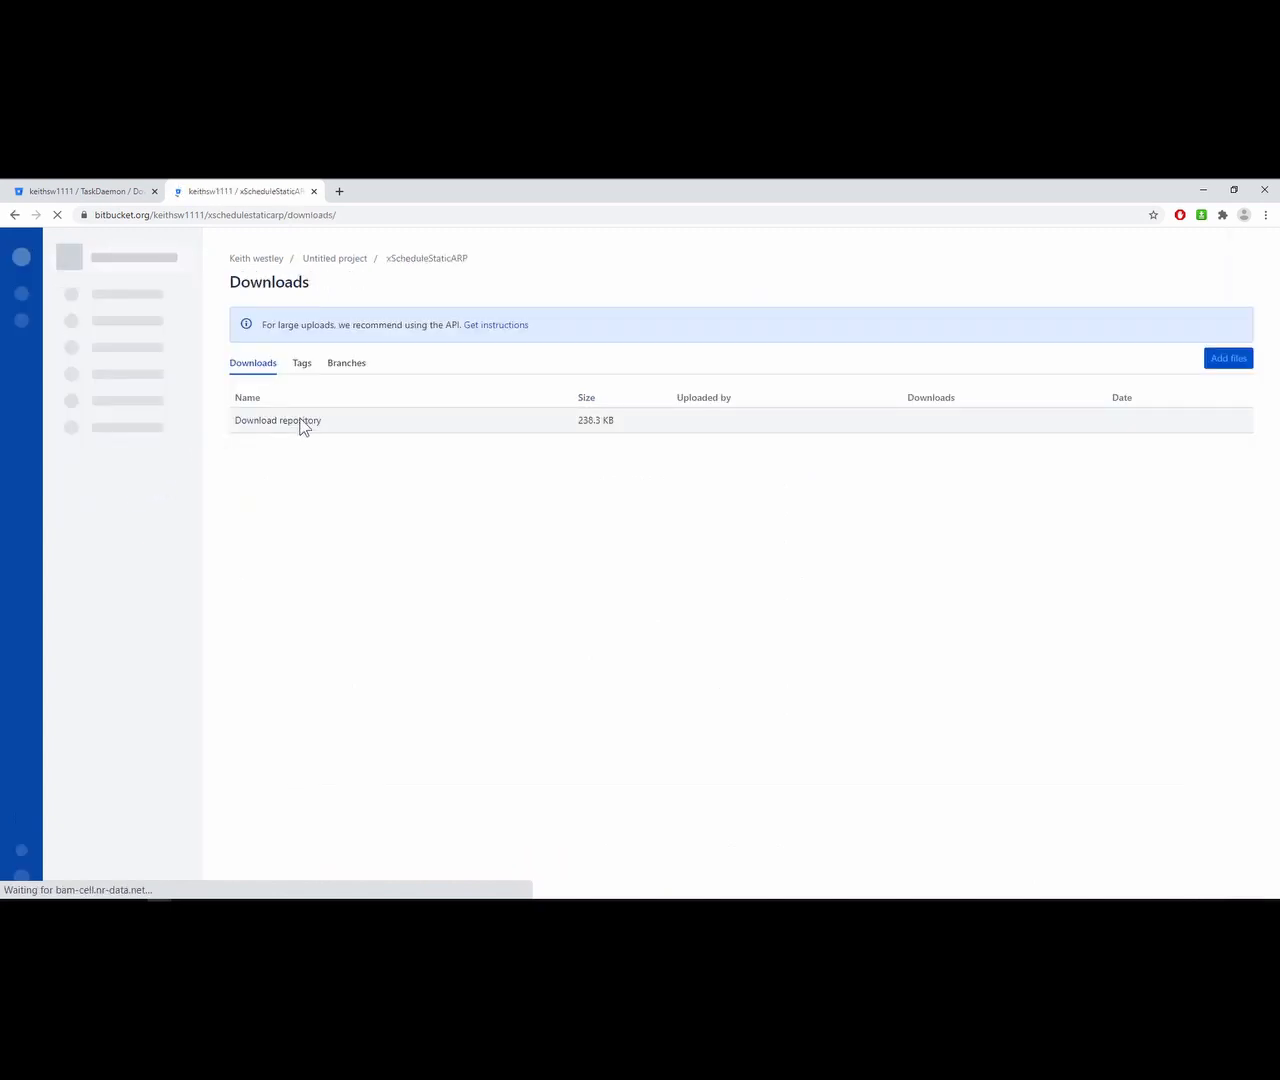
pyautogui.click(298, 425)
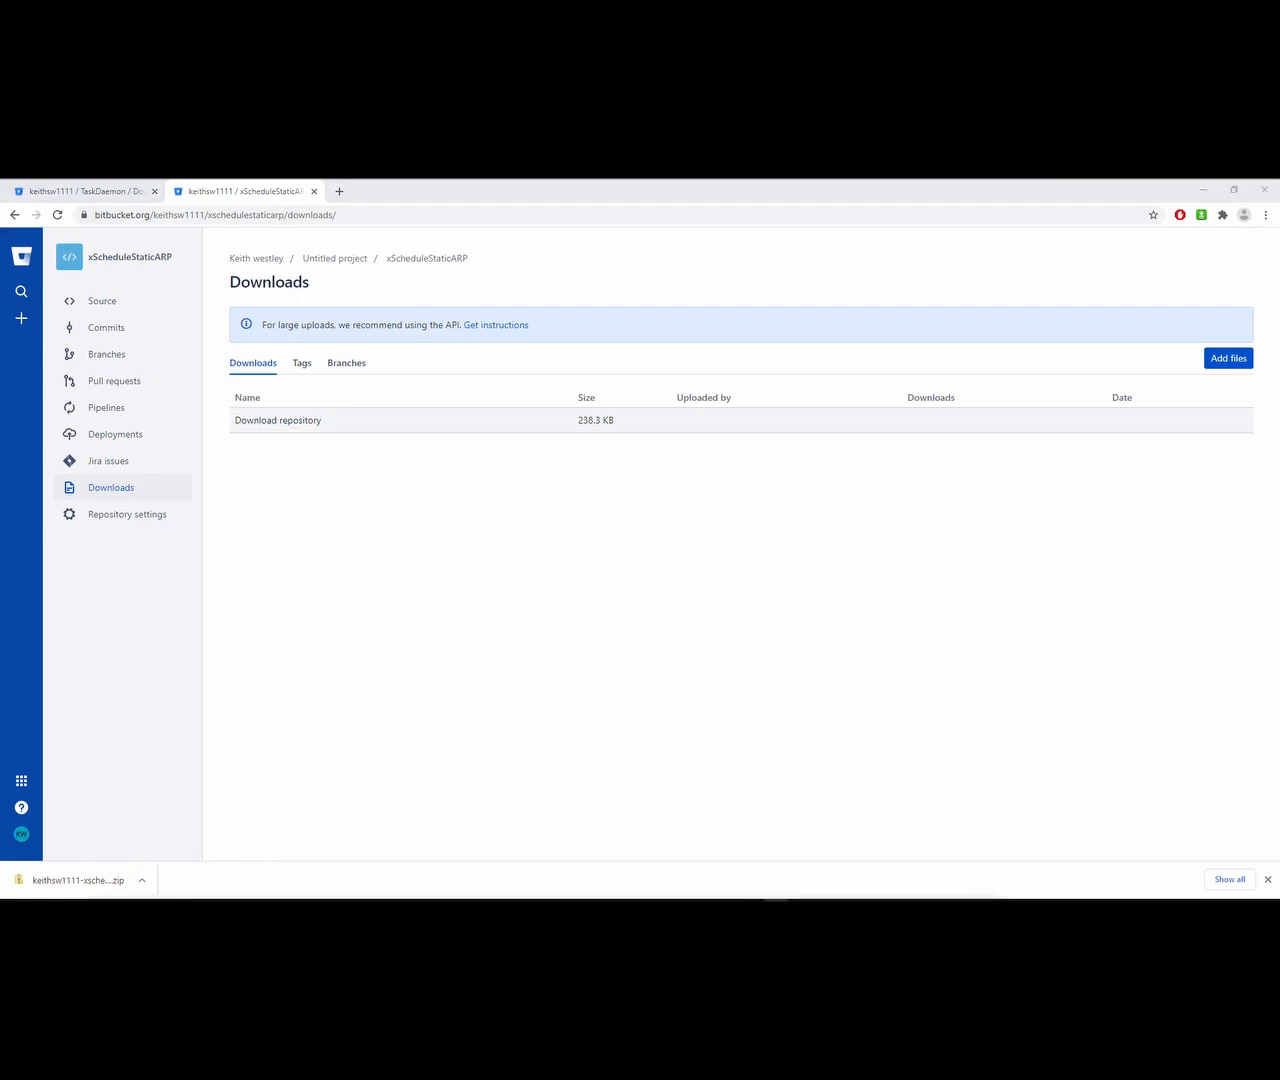
# Open a command prompt, shrink its window over the browser, and list the computer's ARP table with arp -a.
pyautogui.press('Return')
pyautogui.moveTo(460, 377); pyautogui.dragTo(477, 257)
pyautogui.scroll(3, 485, 447)
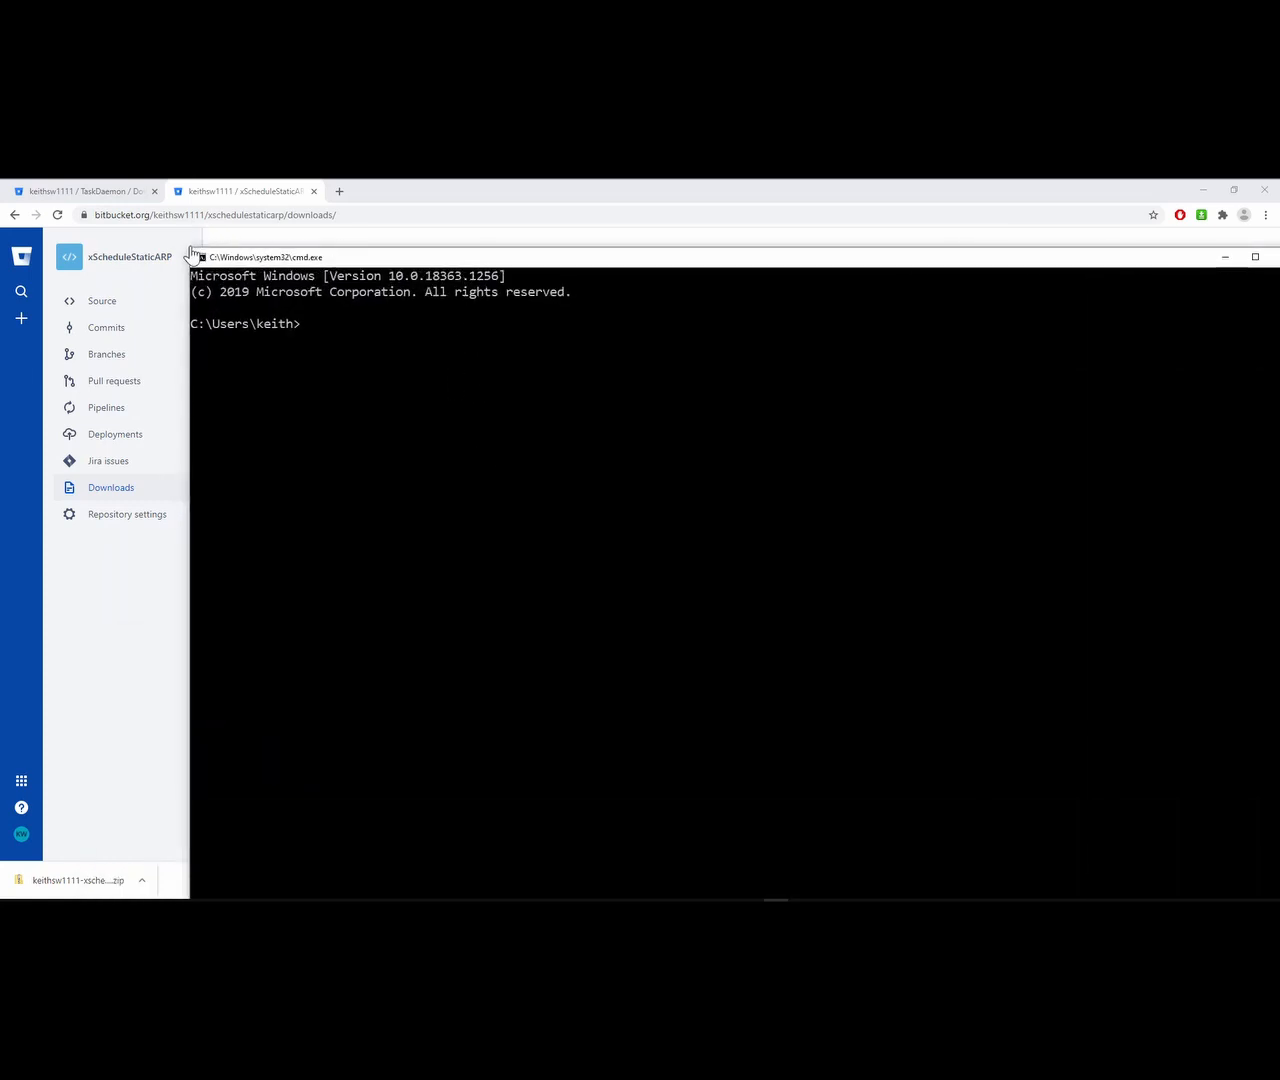
pyautogui.moveTo(189, 248); pyautogui.dragTo(530, 418)
pyautogui.moveTo(731, 428); pyautogui.dragTo(486, 284)
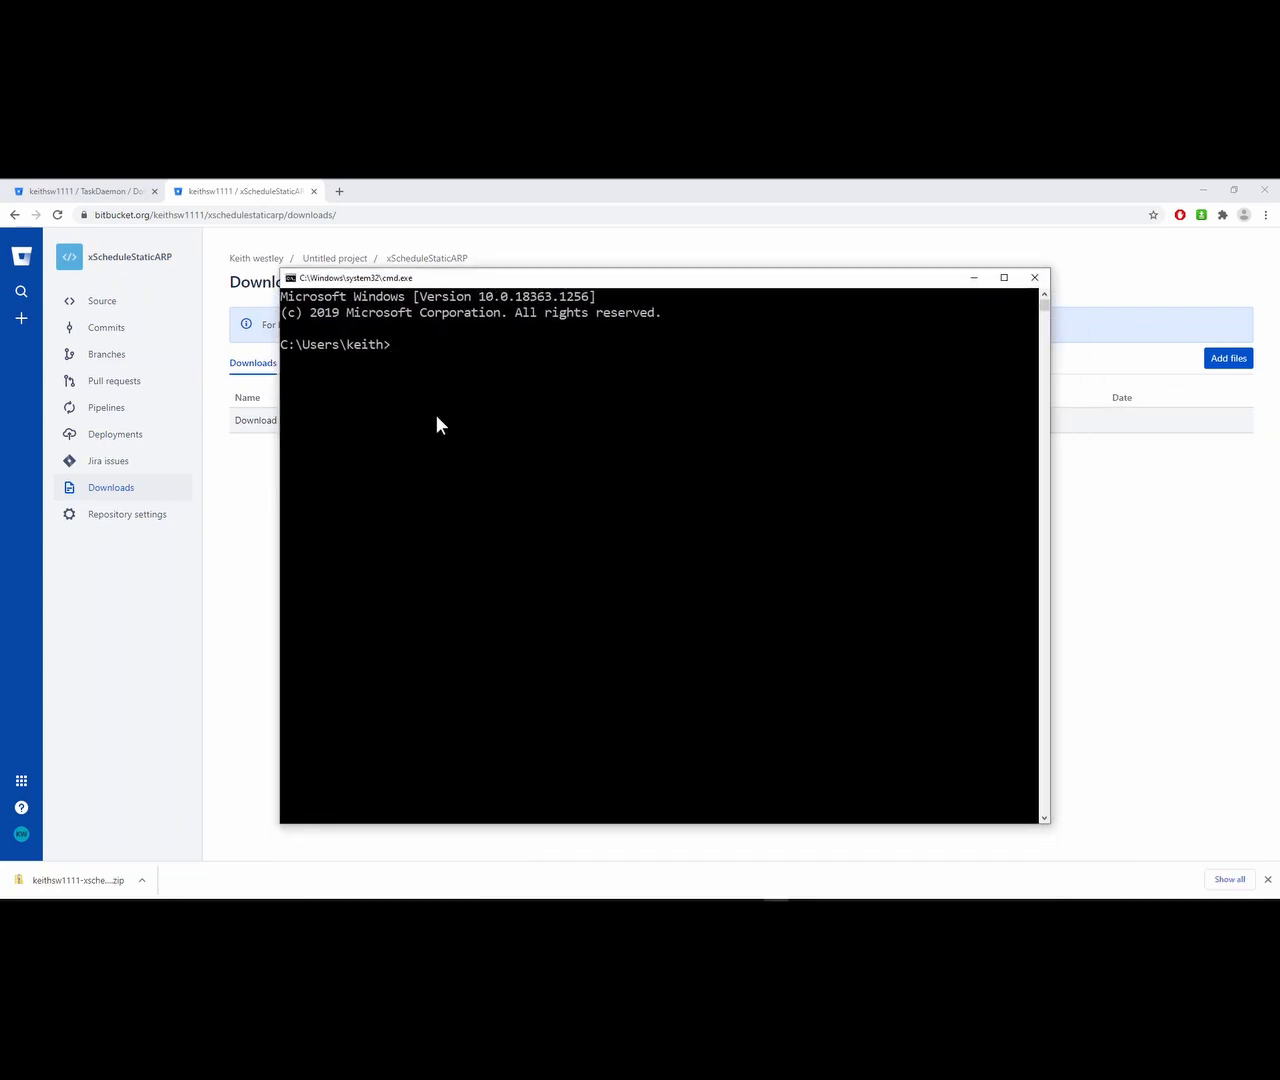
pyautogui.write('arp -a')
pyautogui.press('Return')
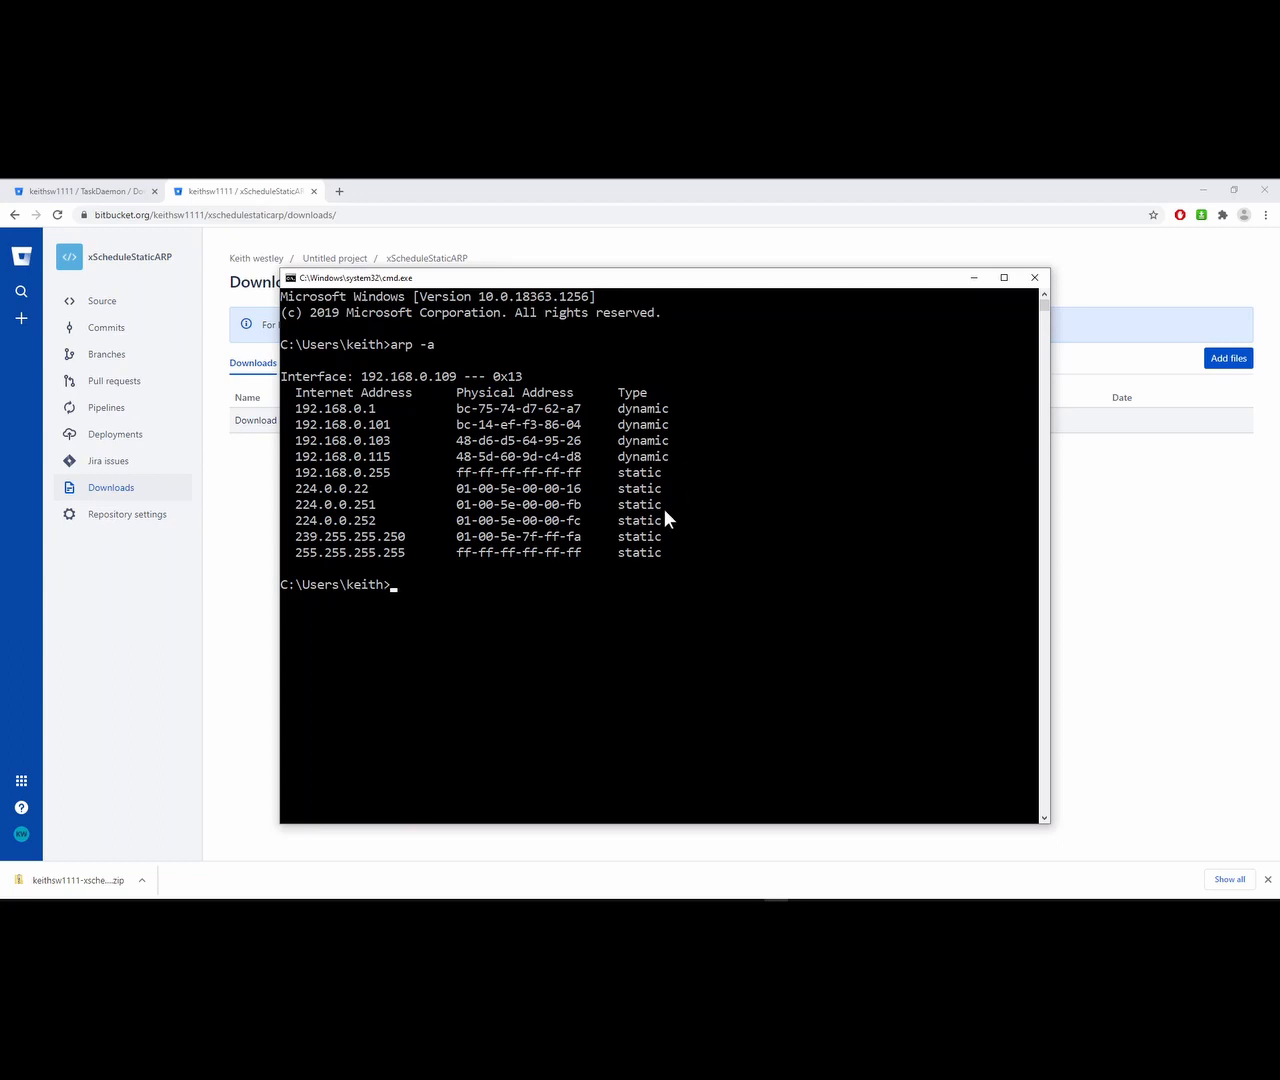
# Download the xScheduleStaticARP repository again in the browser and browse the zip to xLightsStaticARP.exe in bin\Release.
pyautogui.click(258, 480)
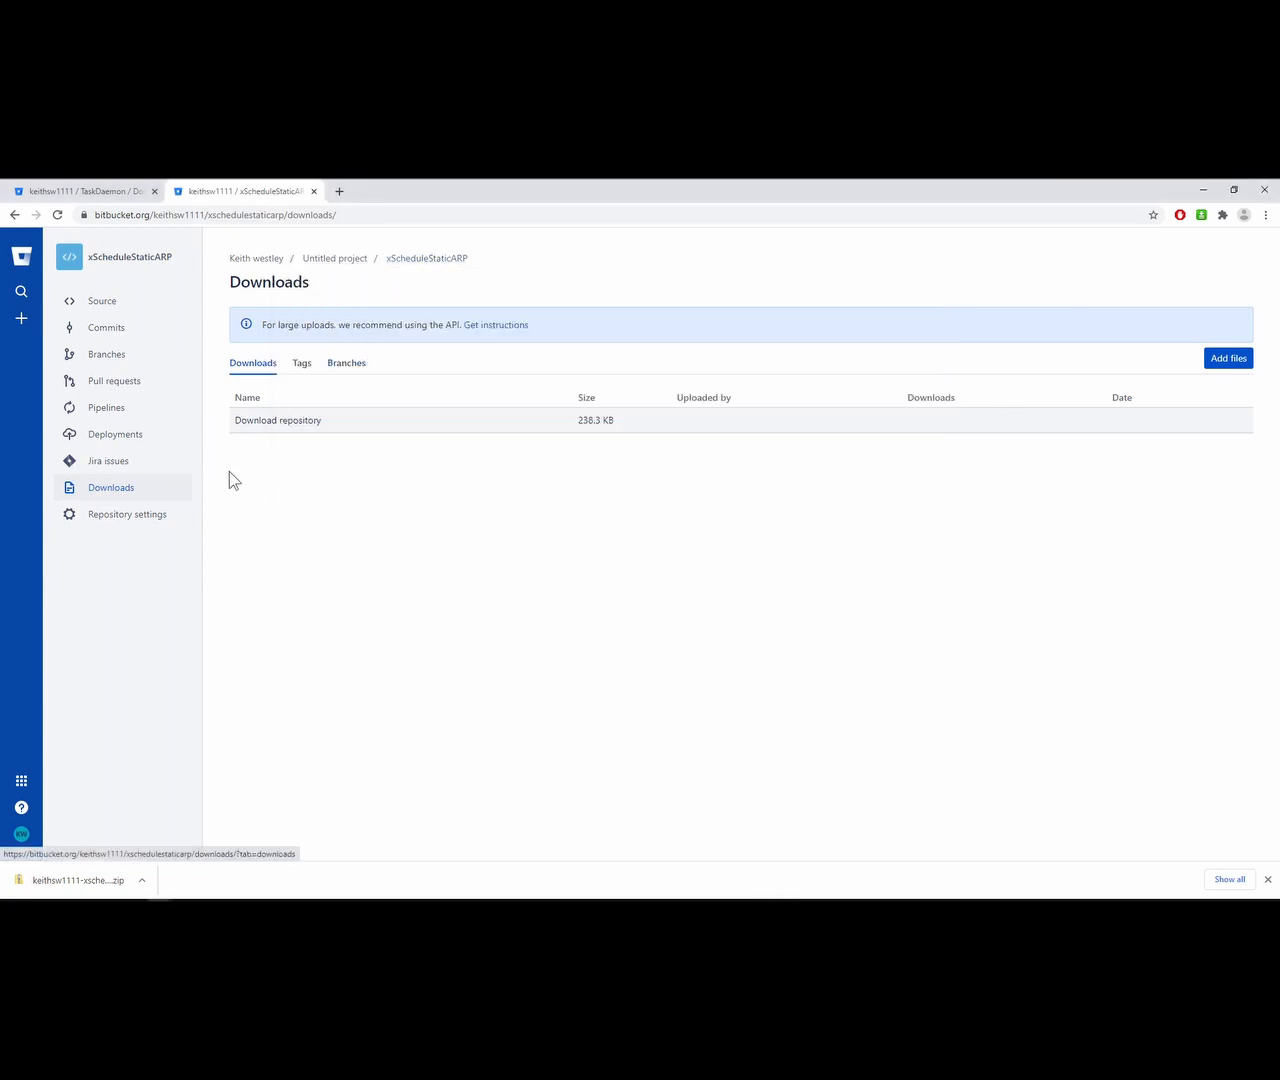
pyautogui.click(280, 421)
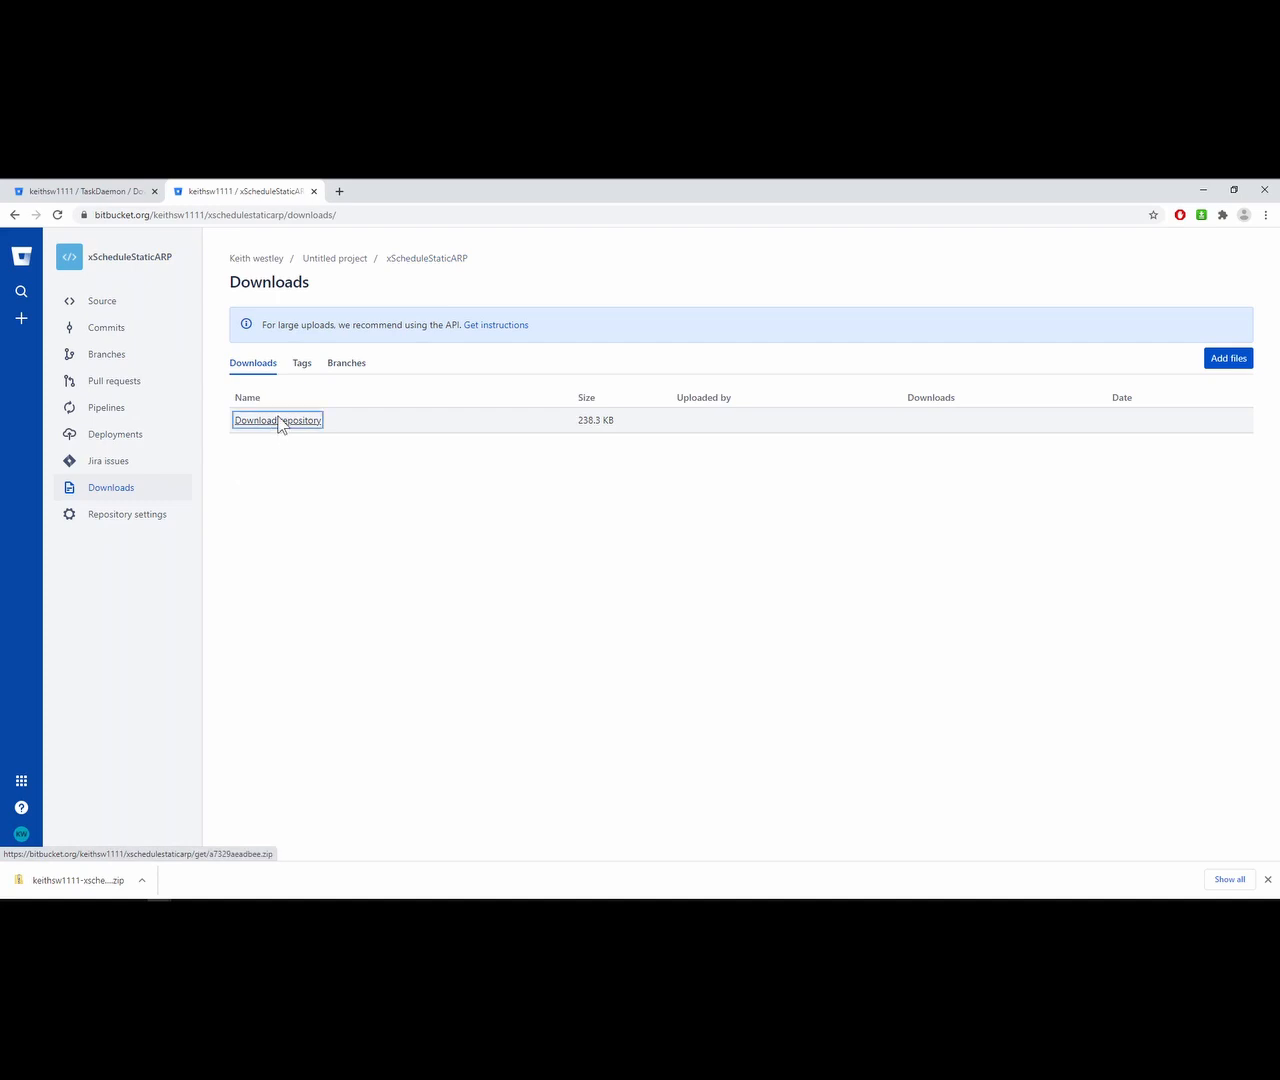
pyautogui.click(67, 880)
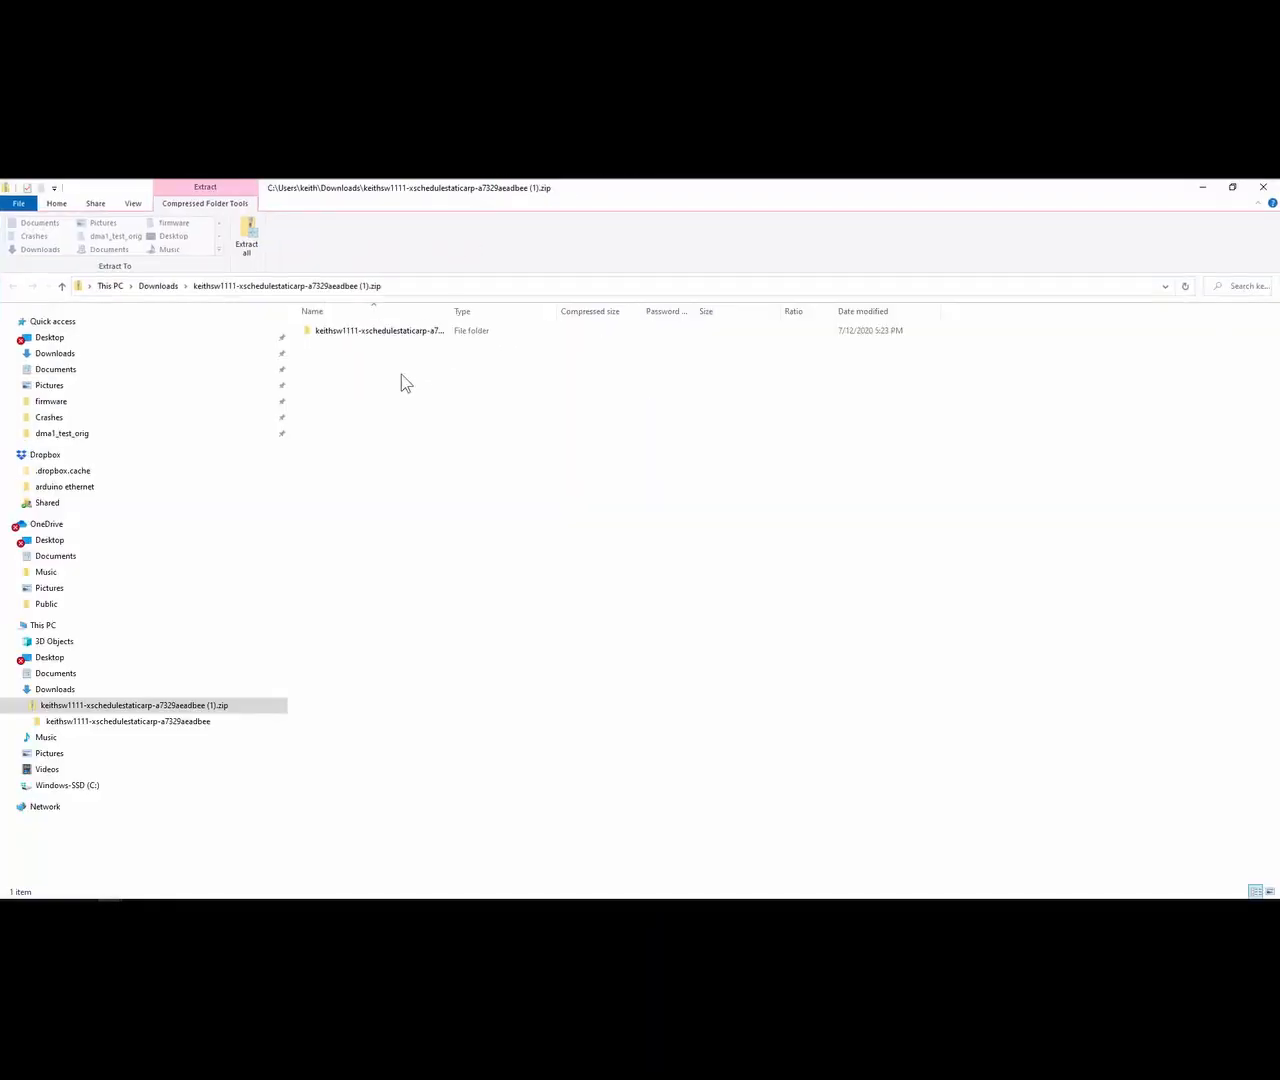
pyautogui.doubleClick(334, 334)
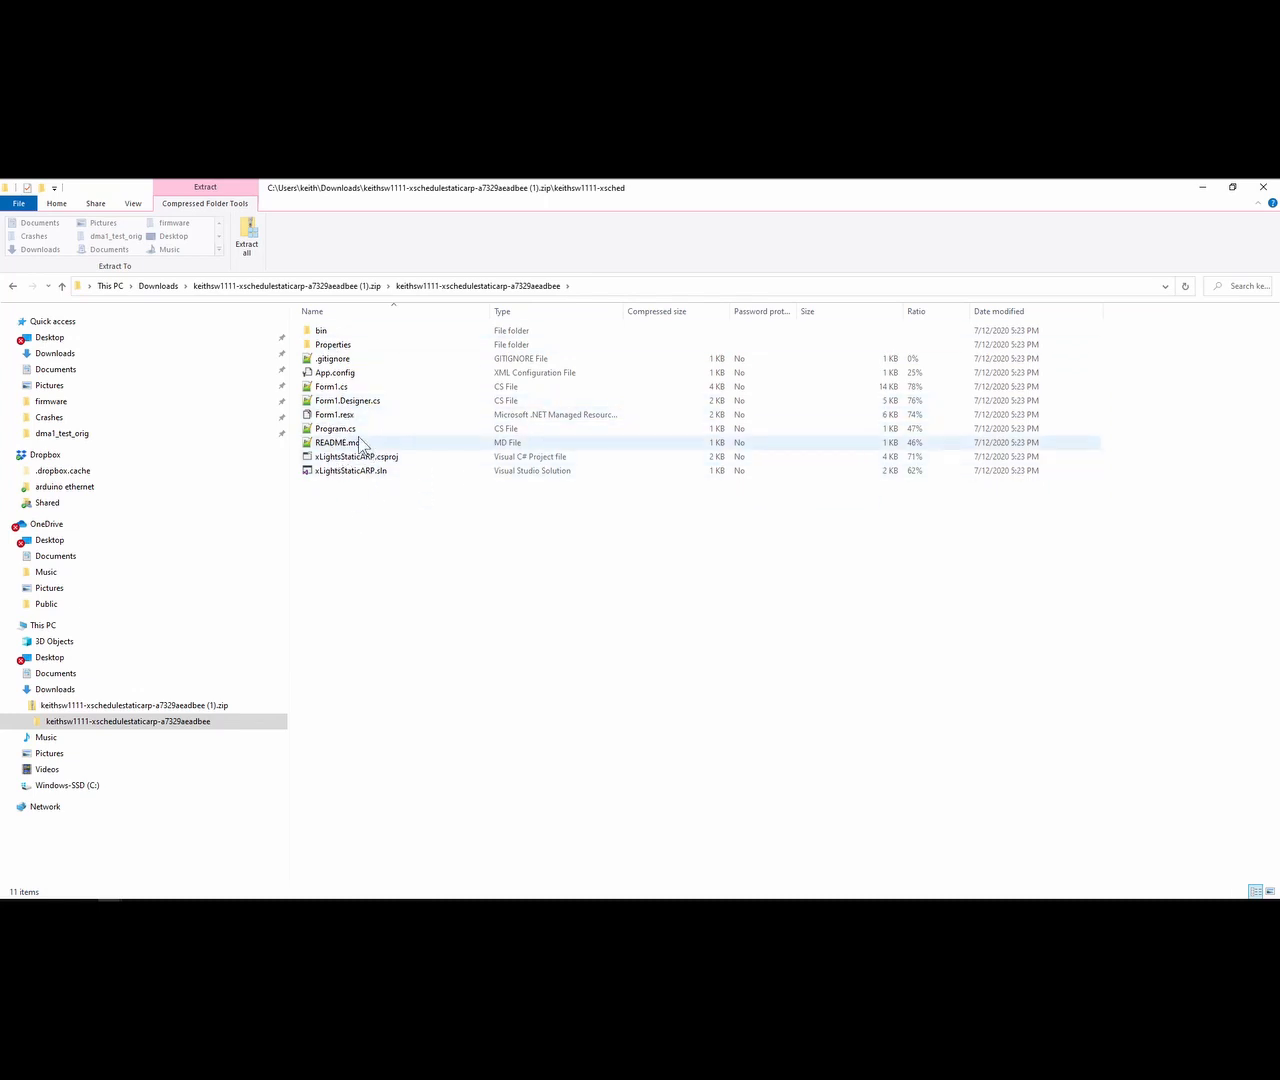
pyautogui.doubleClick(321, 333)
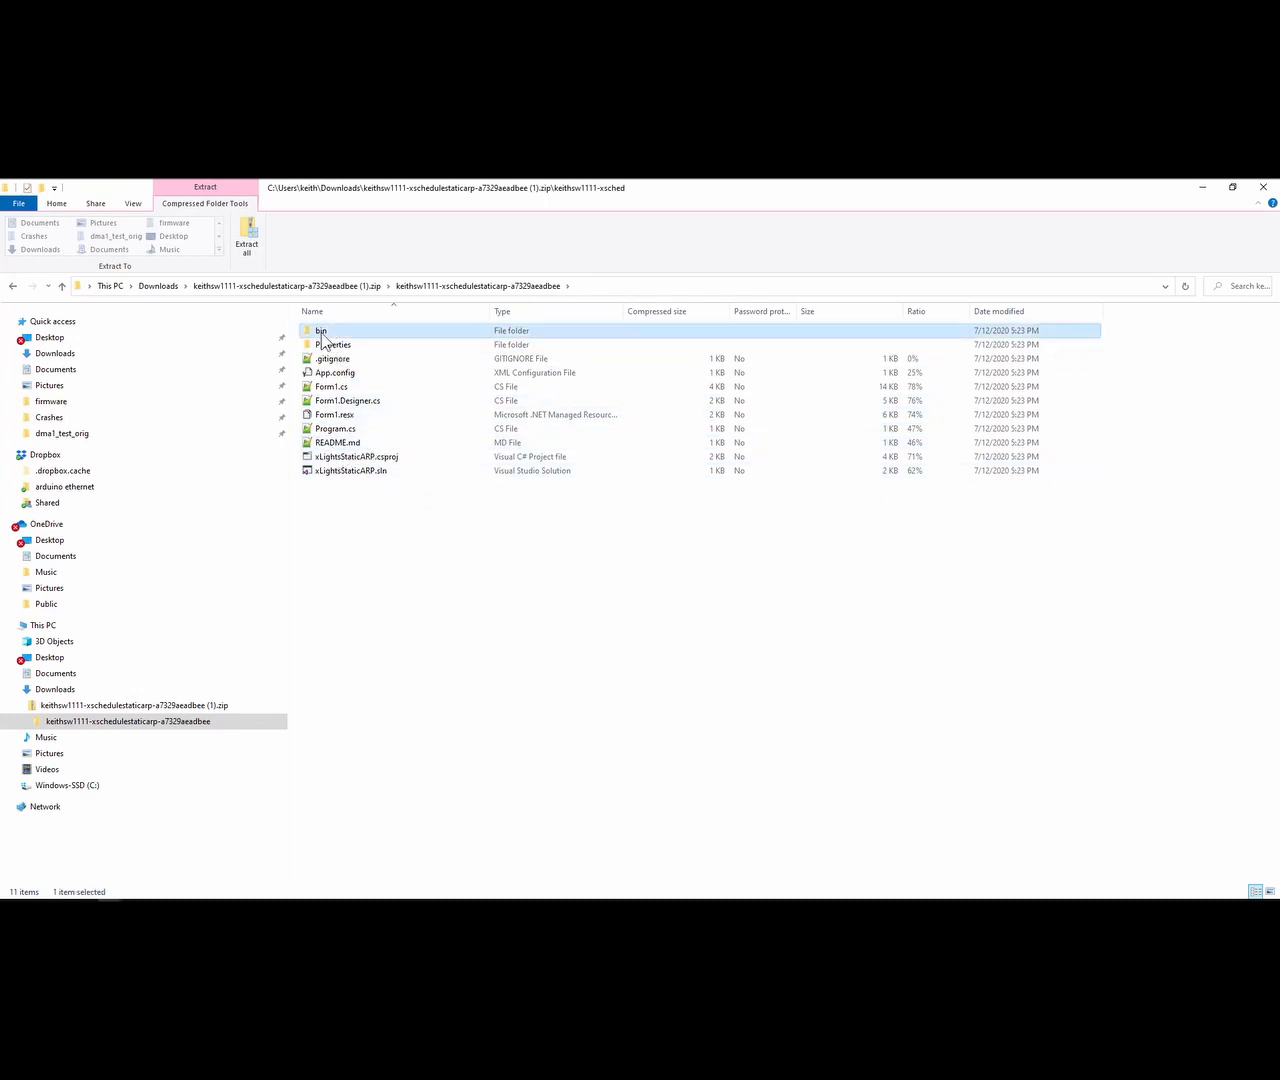
pyautogui.doubleClick(328, 333)
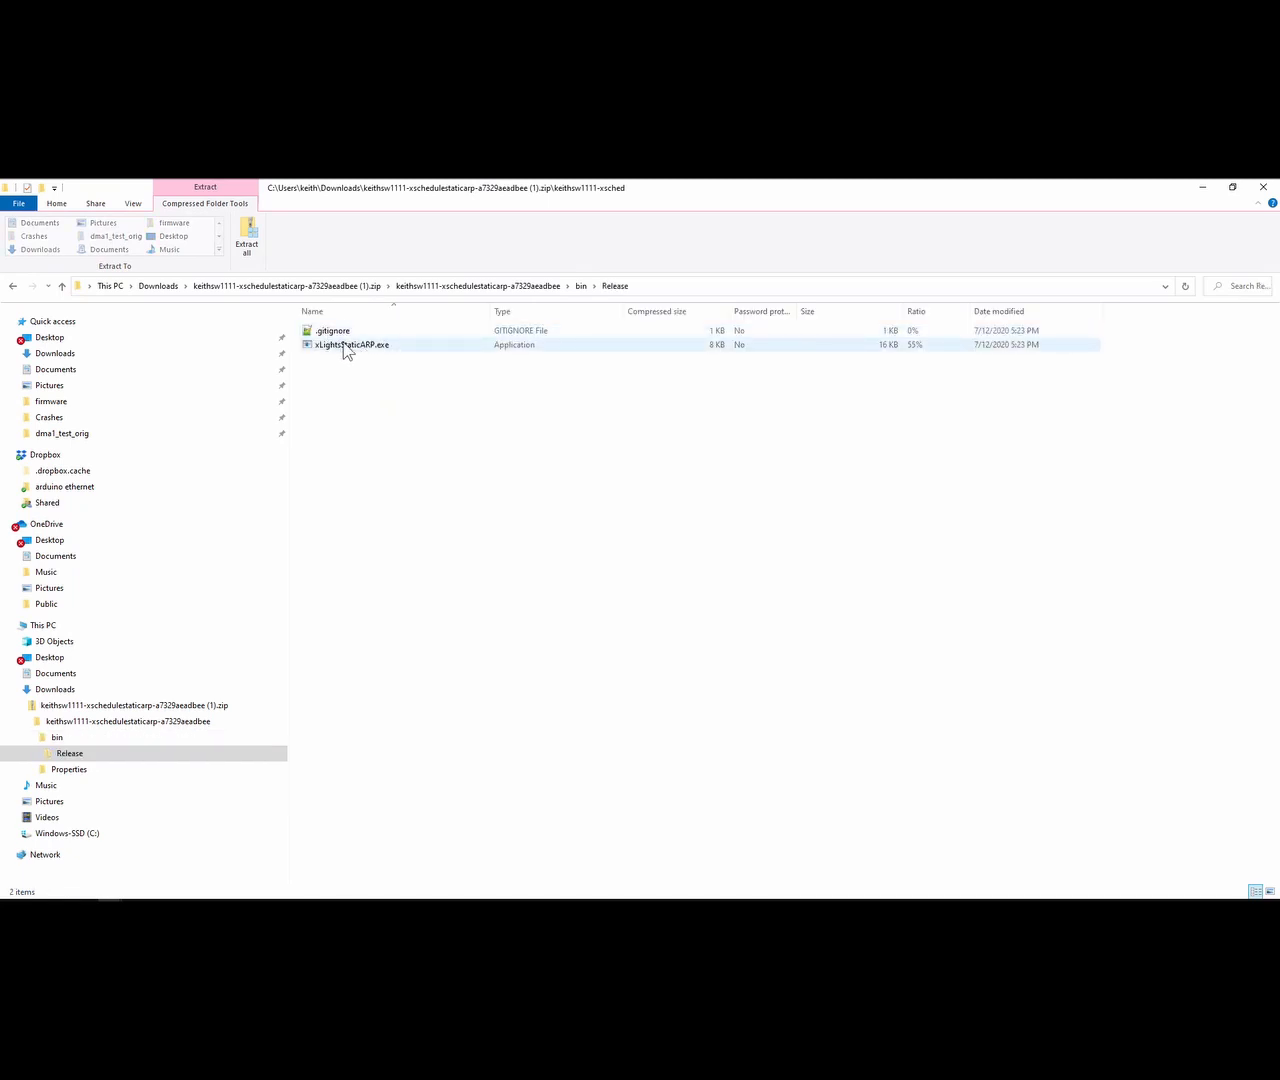
# Launch xLightsStaticARP.exe from Documents\mylights.git\Home and move the Static ARP Generator window into clear view.
pyautogui.click(55, 370)
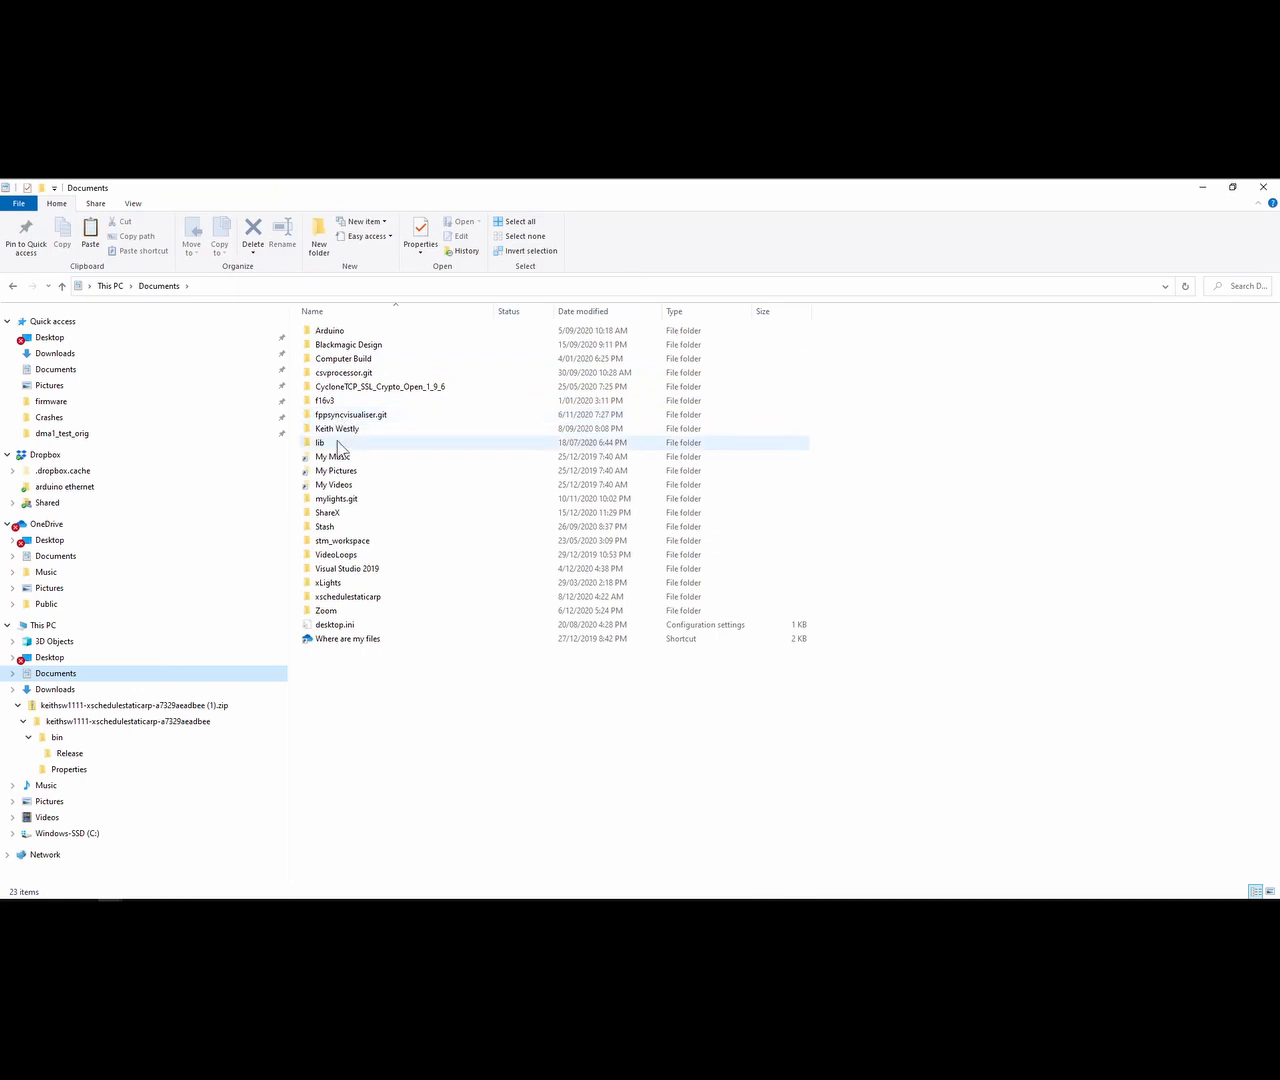
pyautogui.doubleClick(336, 499)
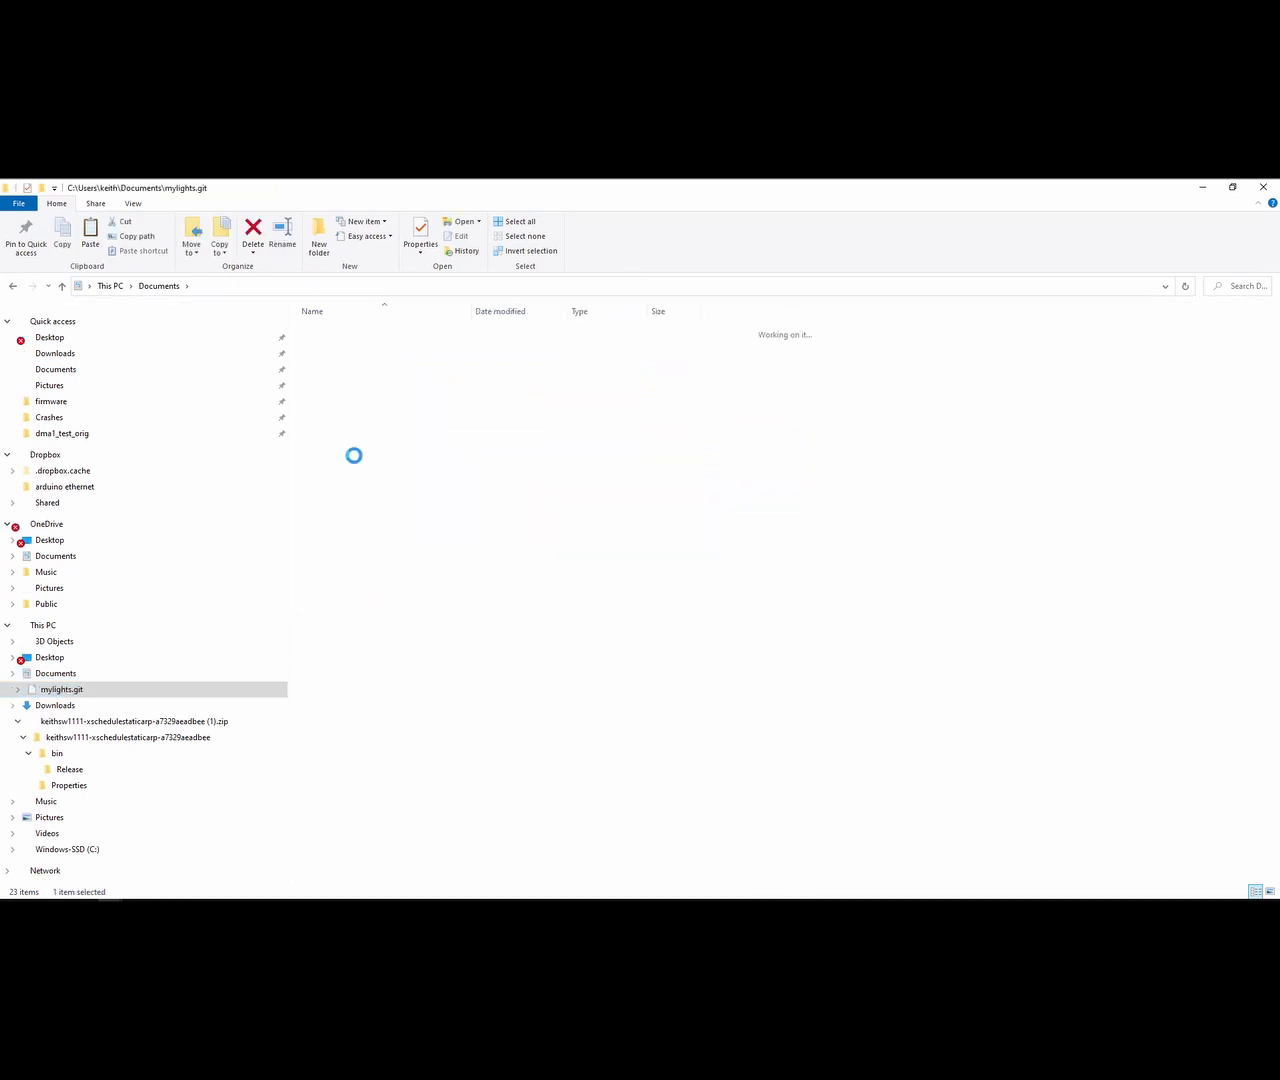
pyautogui.doubleClick(330, 361)
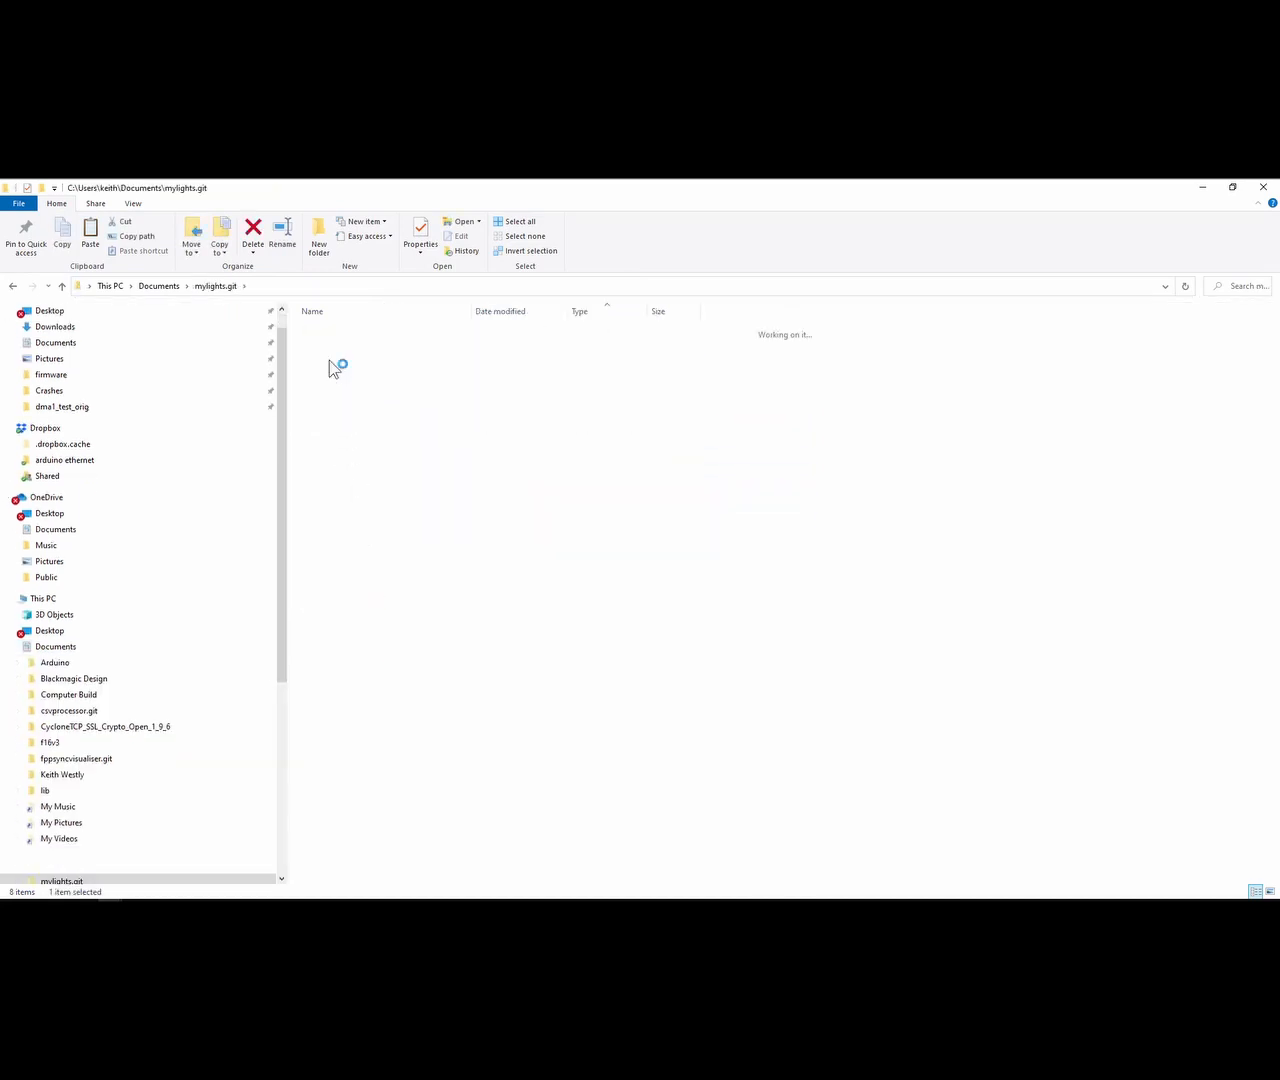
pyautogui.click(355, 562)
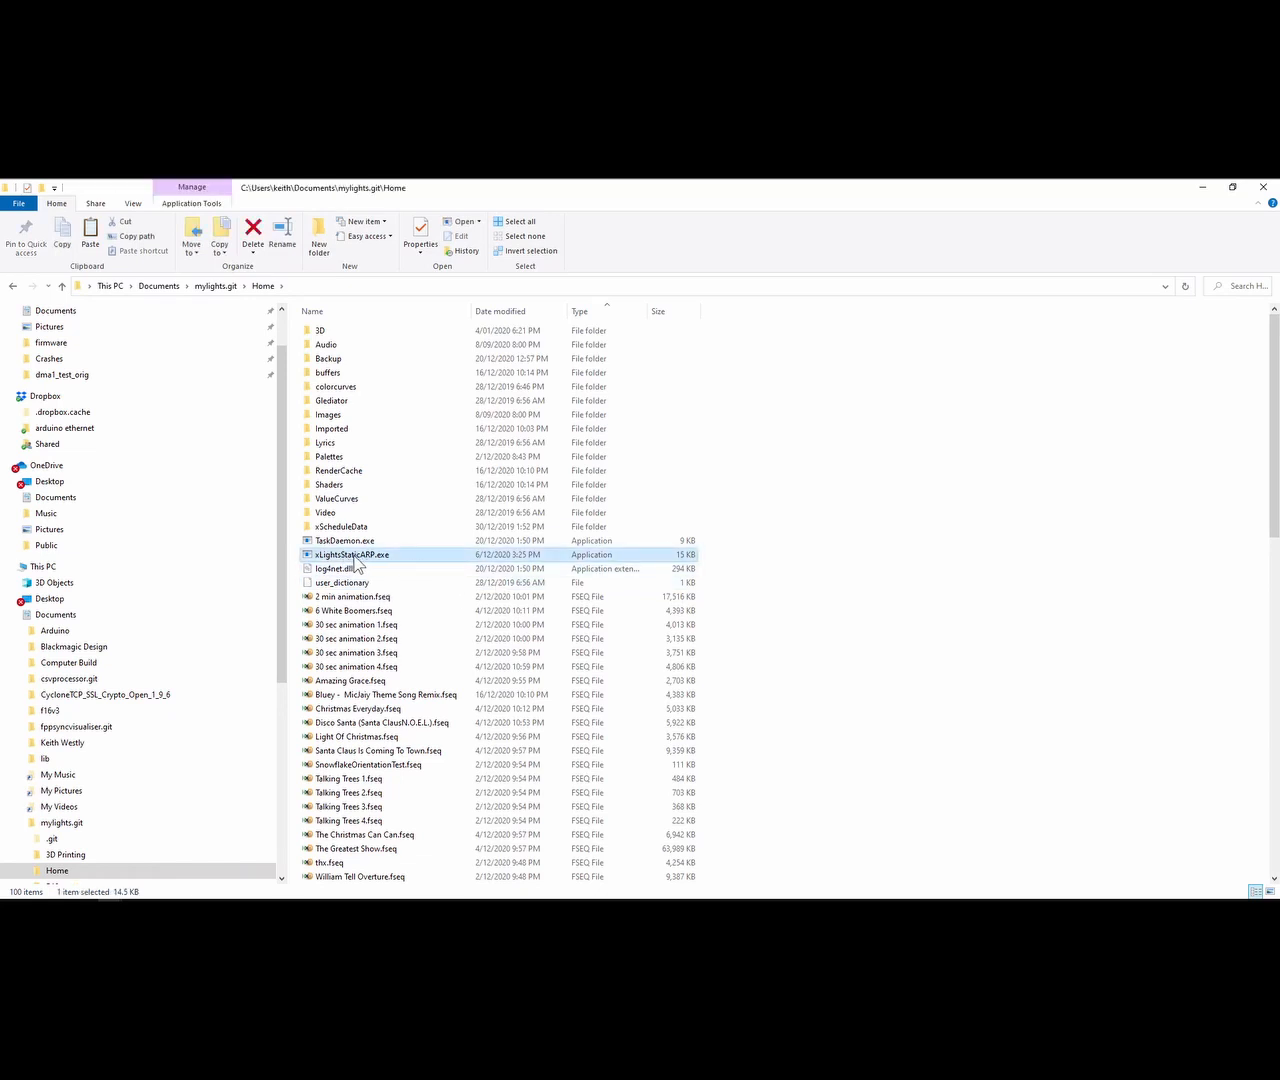
pyautogui.doubleClick(355, 556)
pyautogui.moveTo(298, 213); pyautogui.dragTo(544, 306)
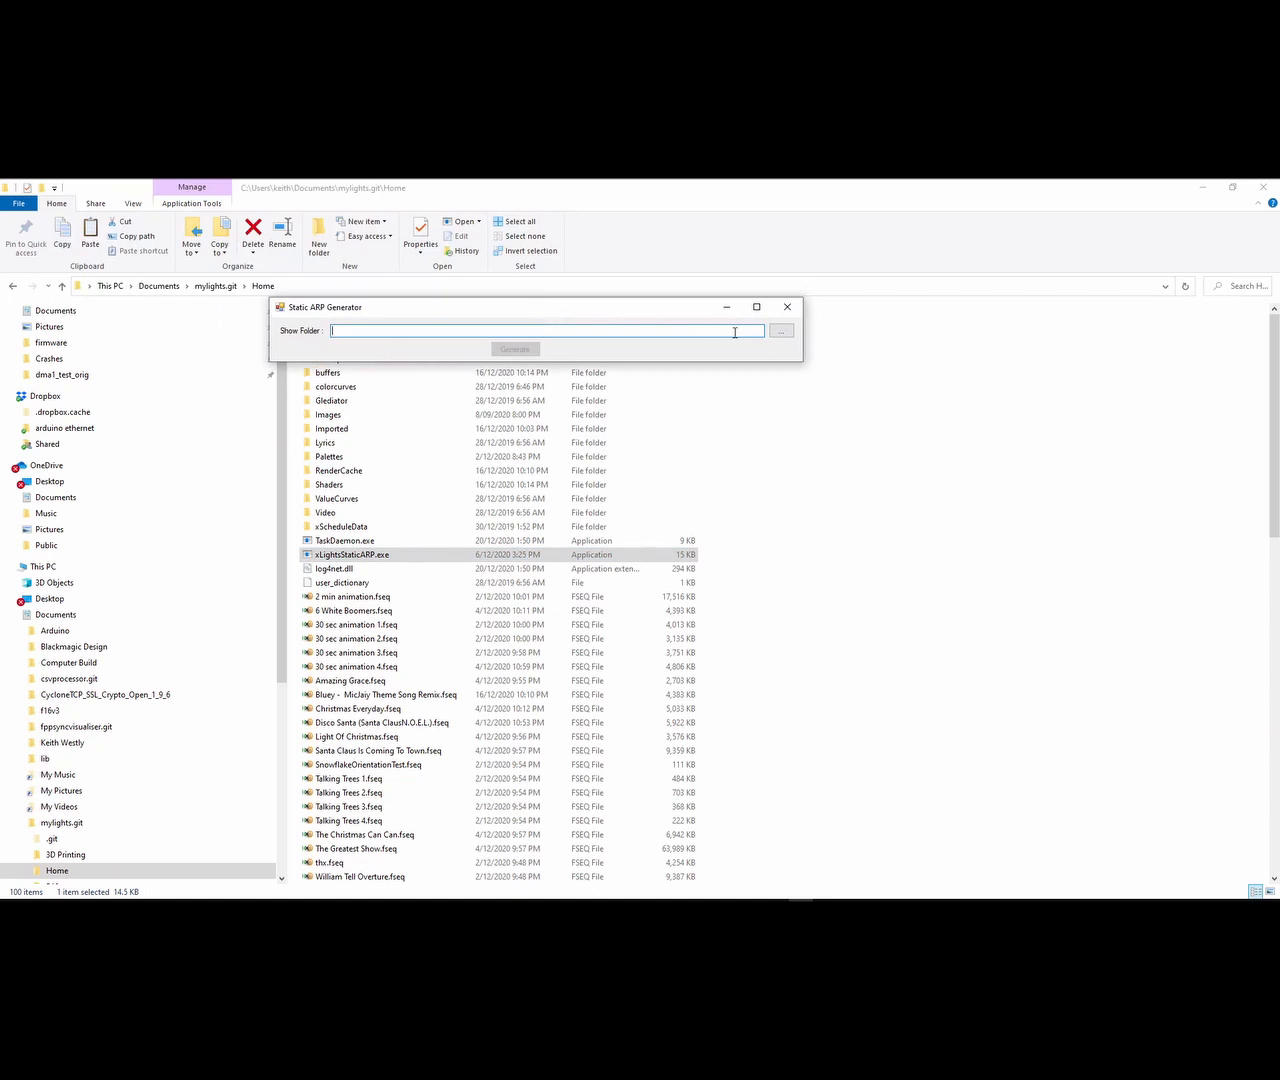
# Set the Static ARP Generator's show folder to Documents\mylights.git\Home by browsing through the Documents library.
pyautogui.click(781, 331)
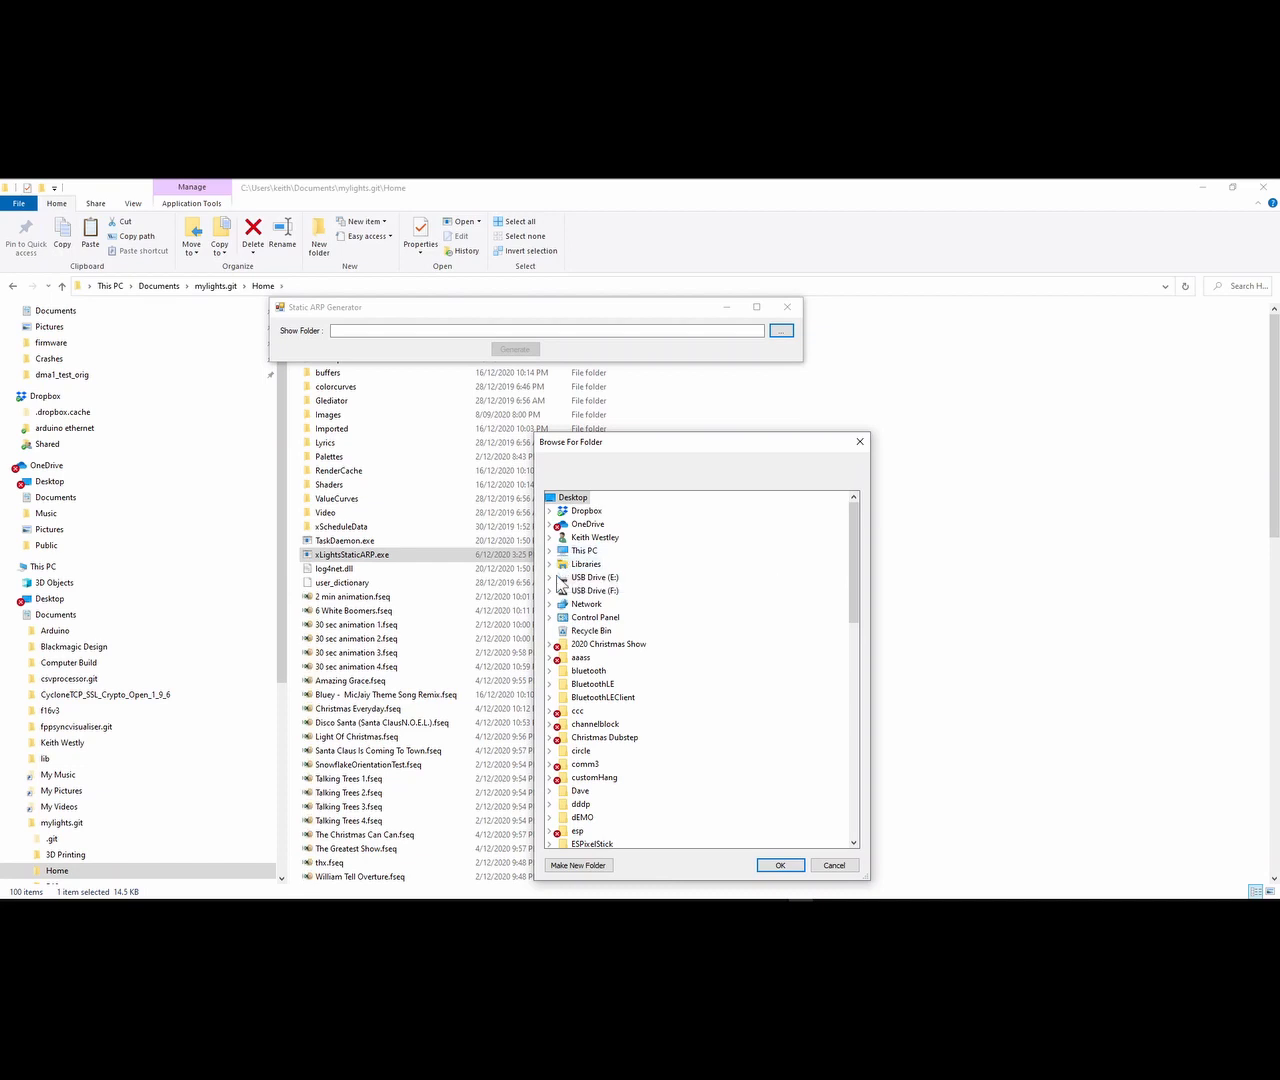
pyautogui.click(549, 564)
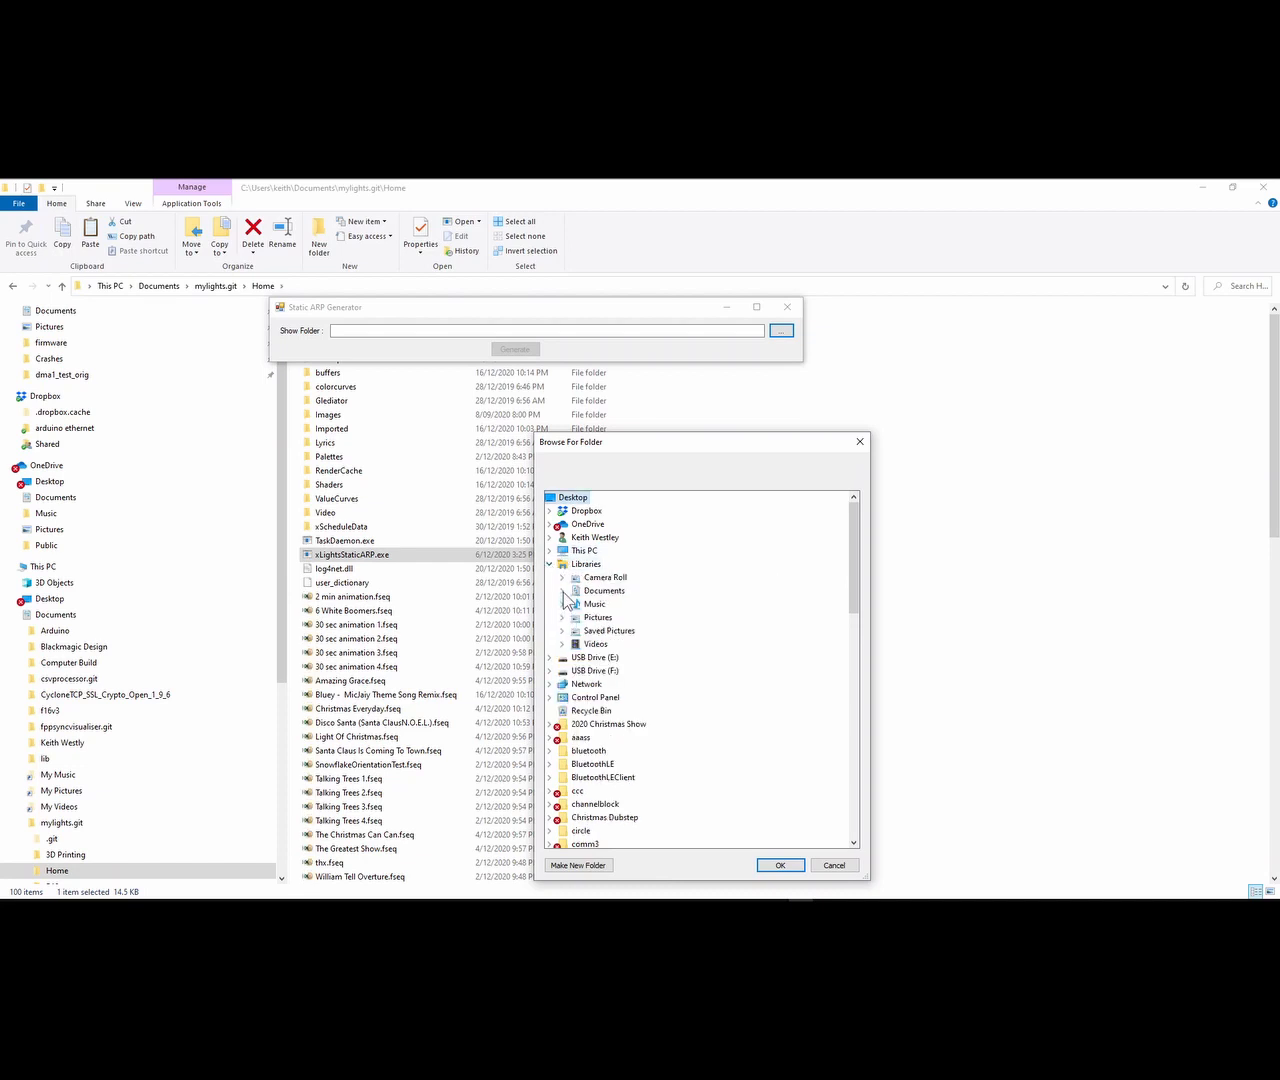
pyautogui.click(562, 591)
pyautogui.click(575, 604)
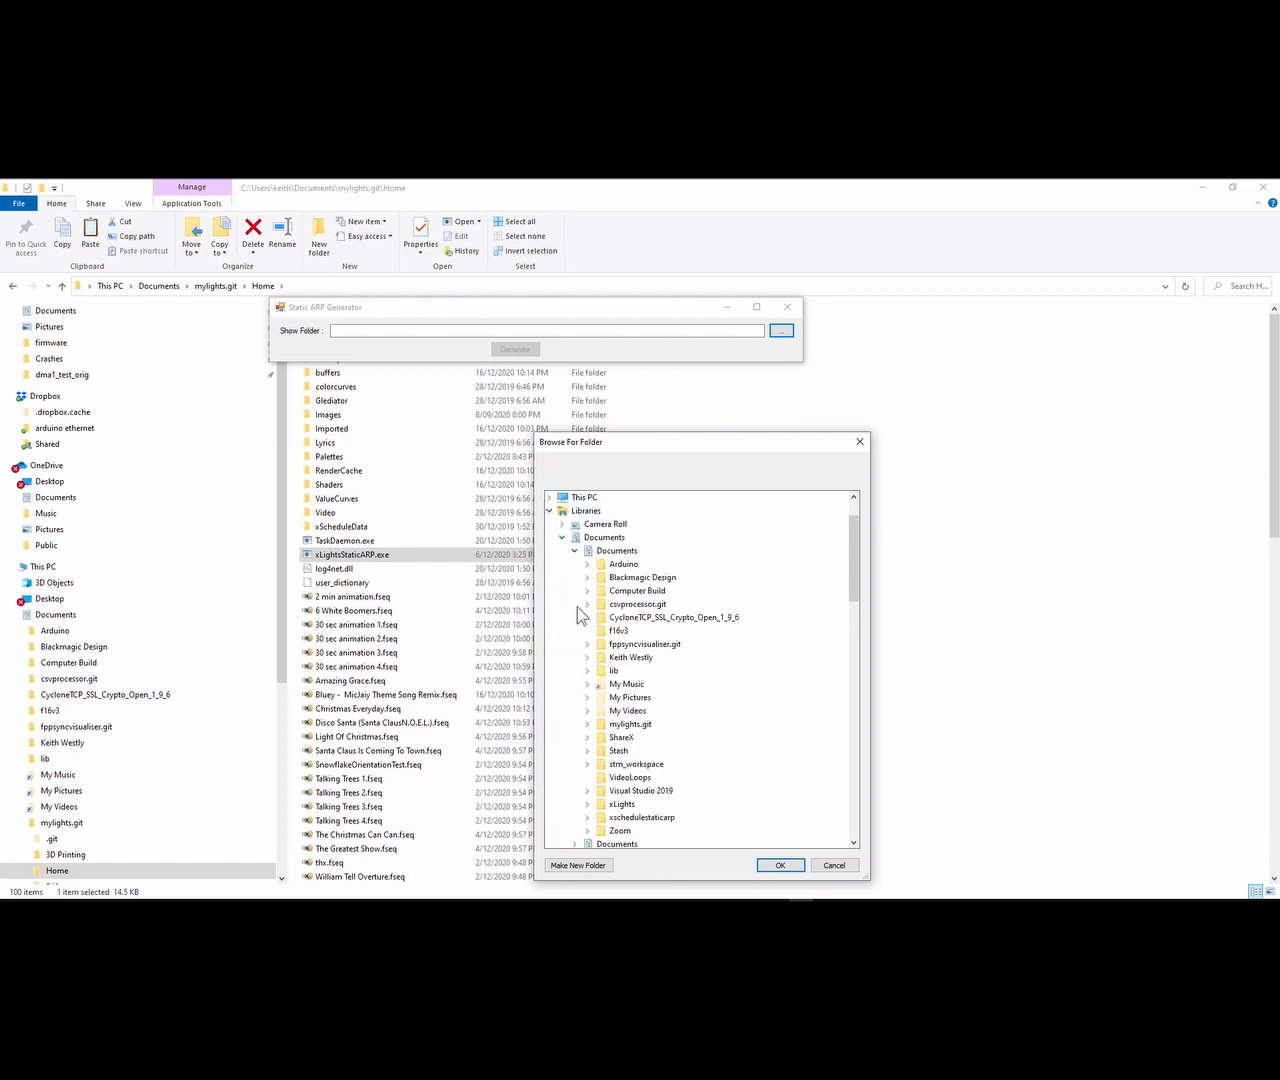
pyautogui.click(587, 724)
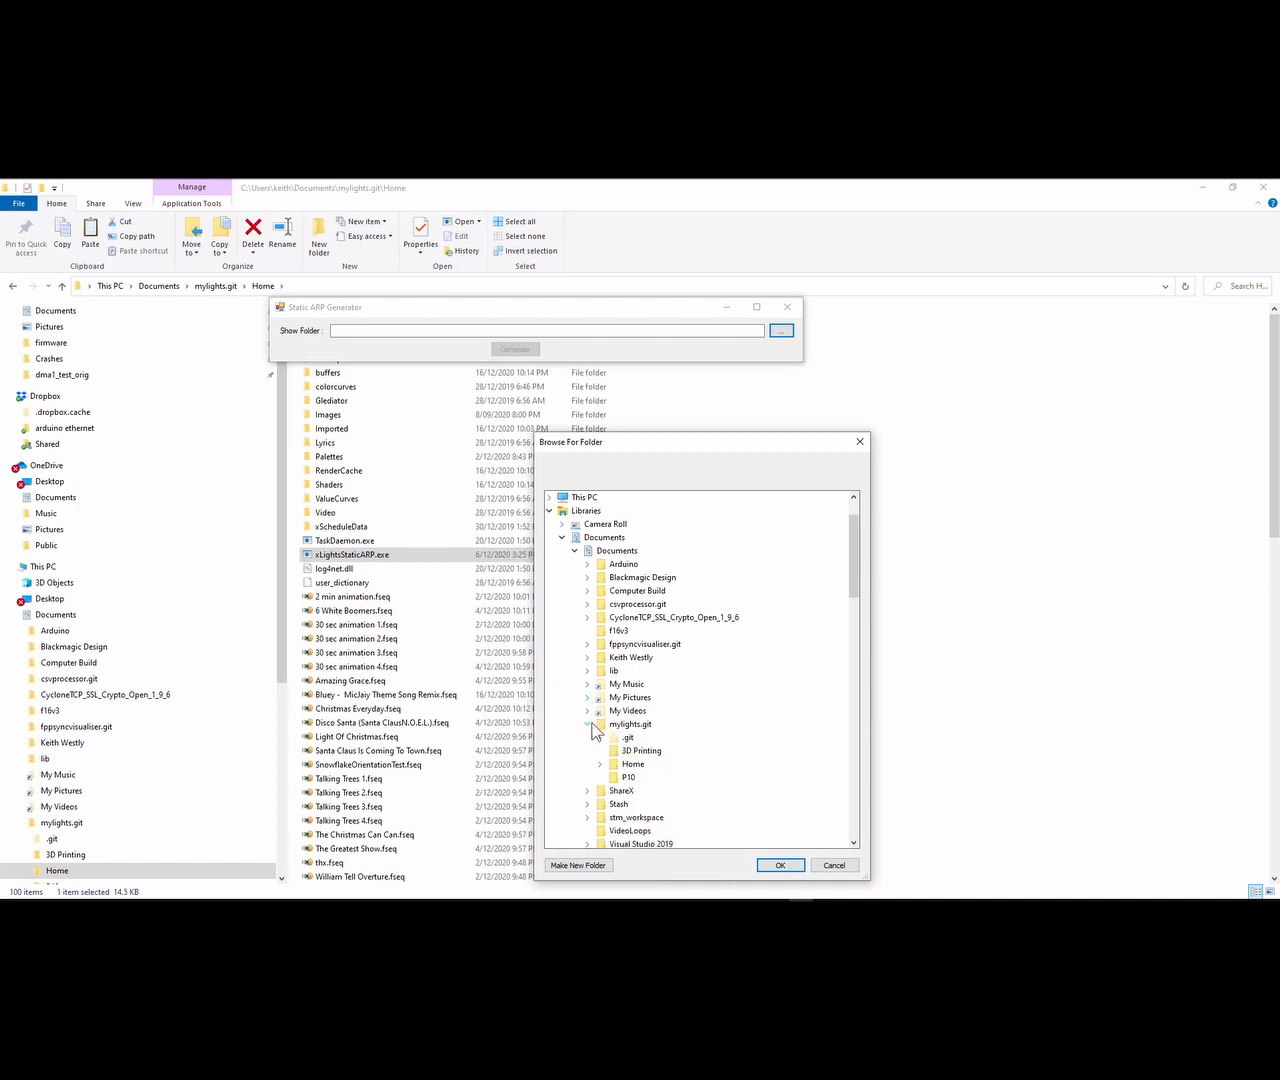
pyautogui.click(630, 764)
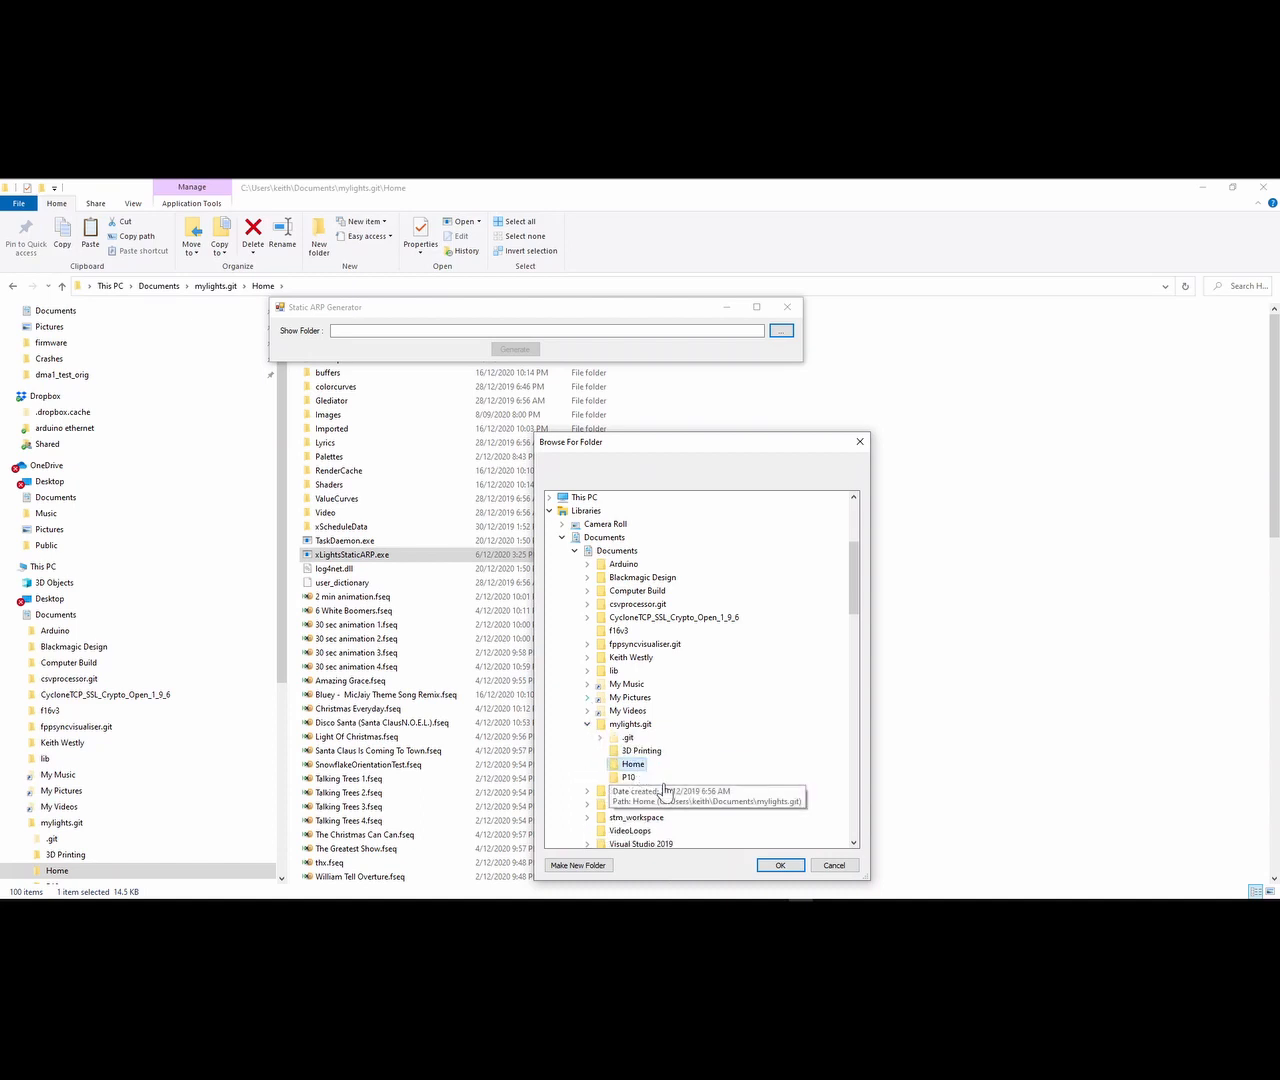
pyautogui.click(778, 866)
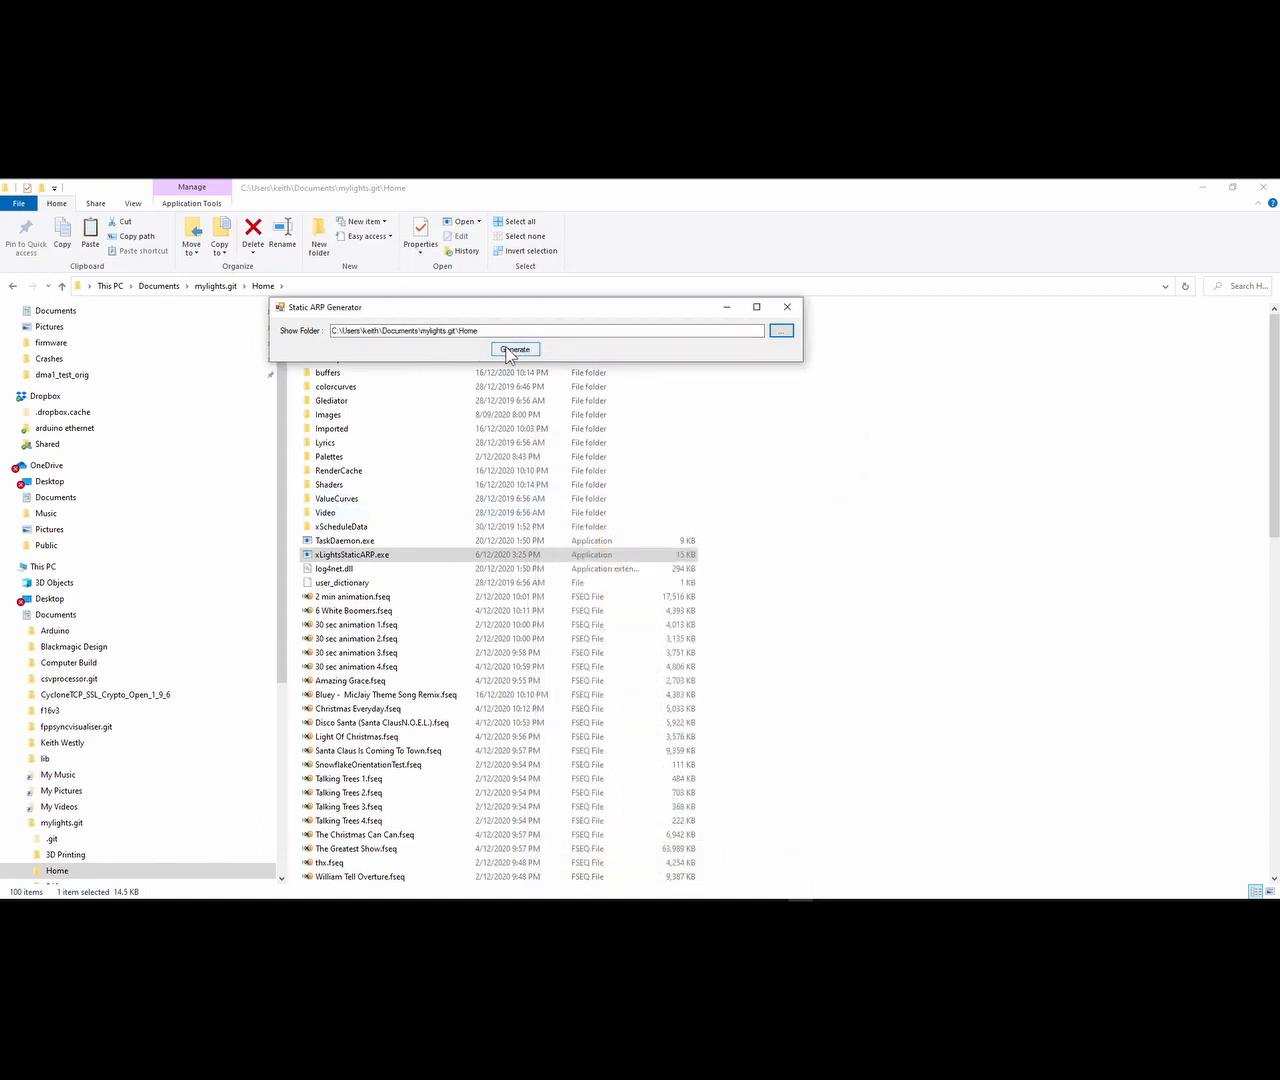
# Locate the ClearArp.cmd and StaticArp.cmd scripts in the Home show folder and look at each one's file details.
pyautogui.click(372, 580)
pyautogui.scroll(-7, 365, 650)
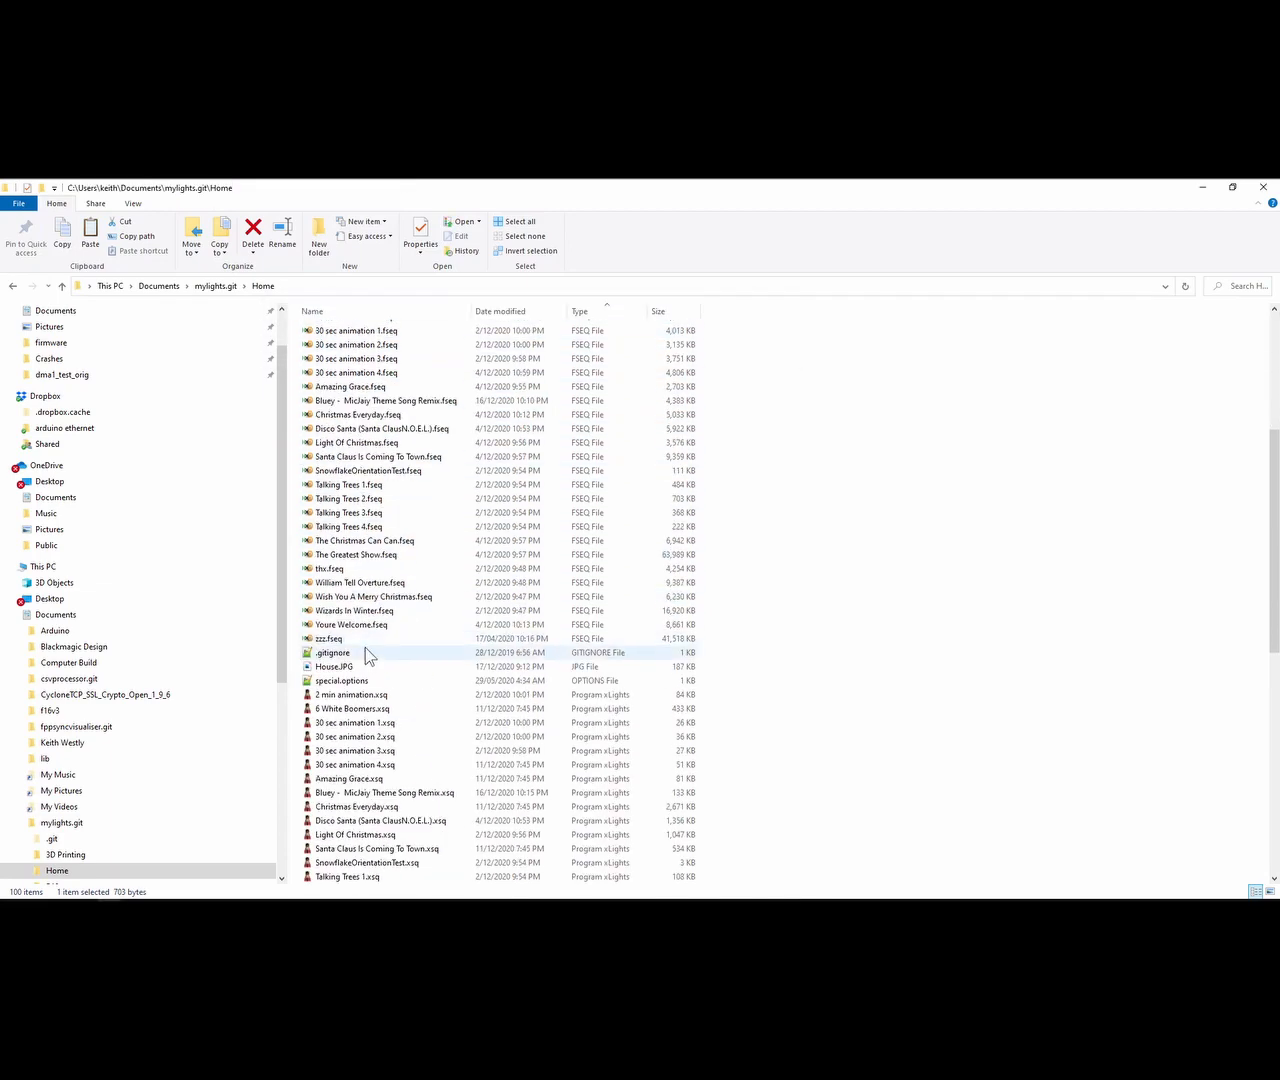
pyautogui.scroll(-10, 366, 656)
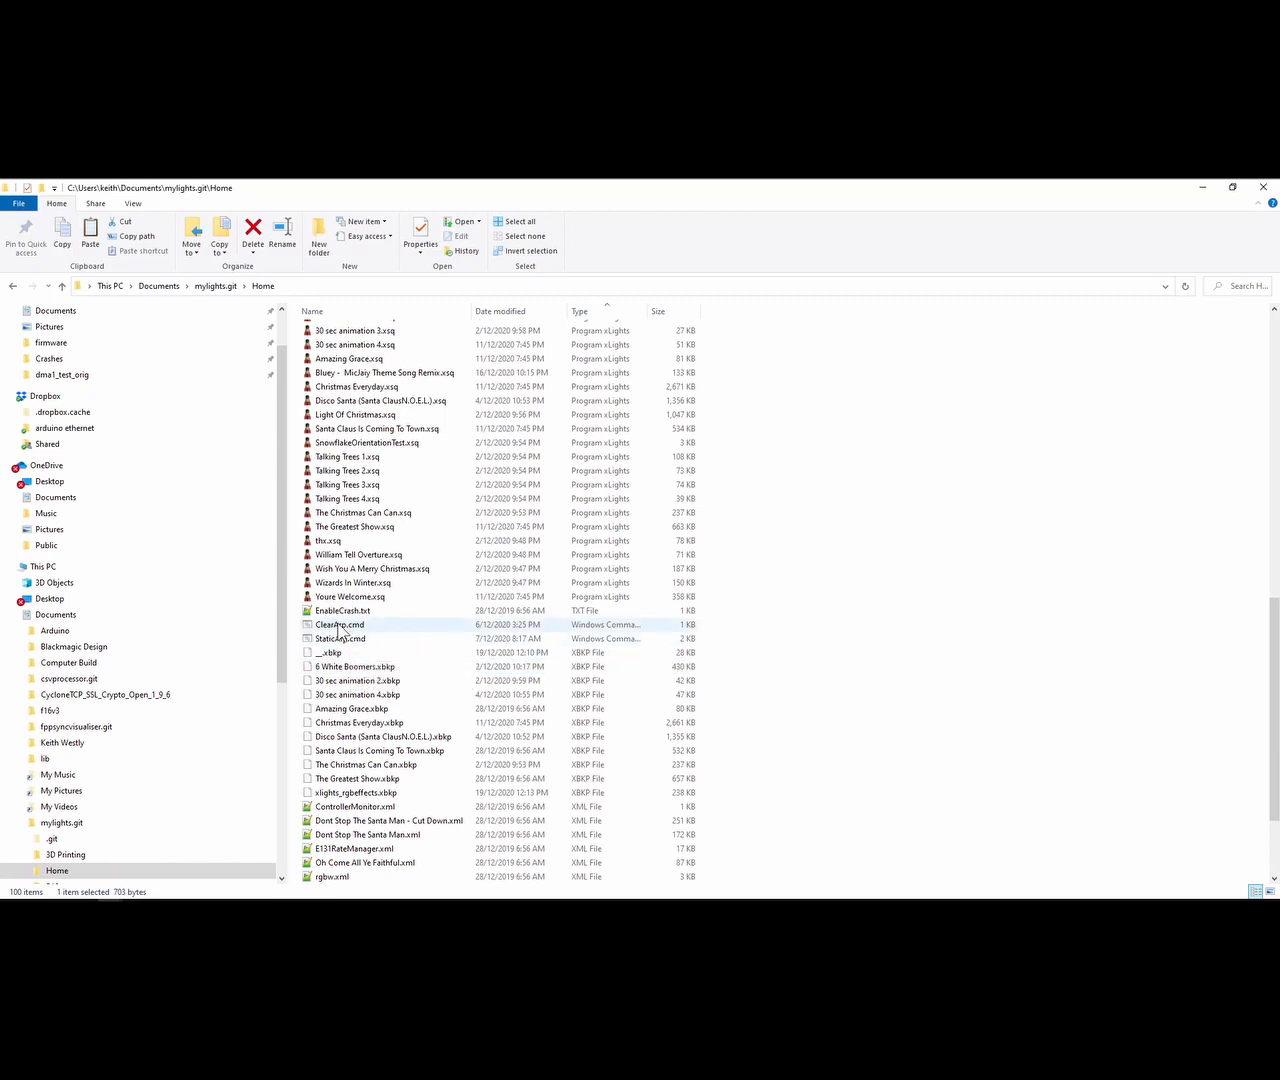
pyautogui.click(341, 628)
pyautogui.click(340, 640)
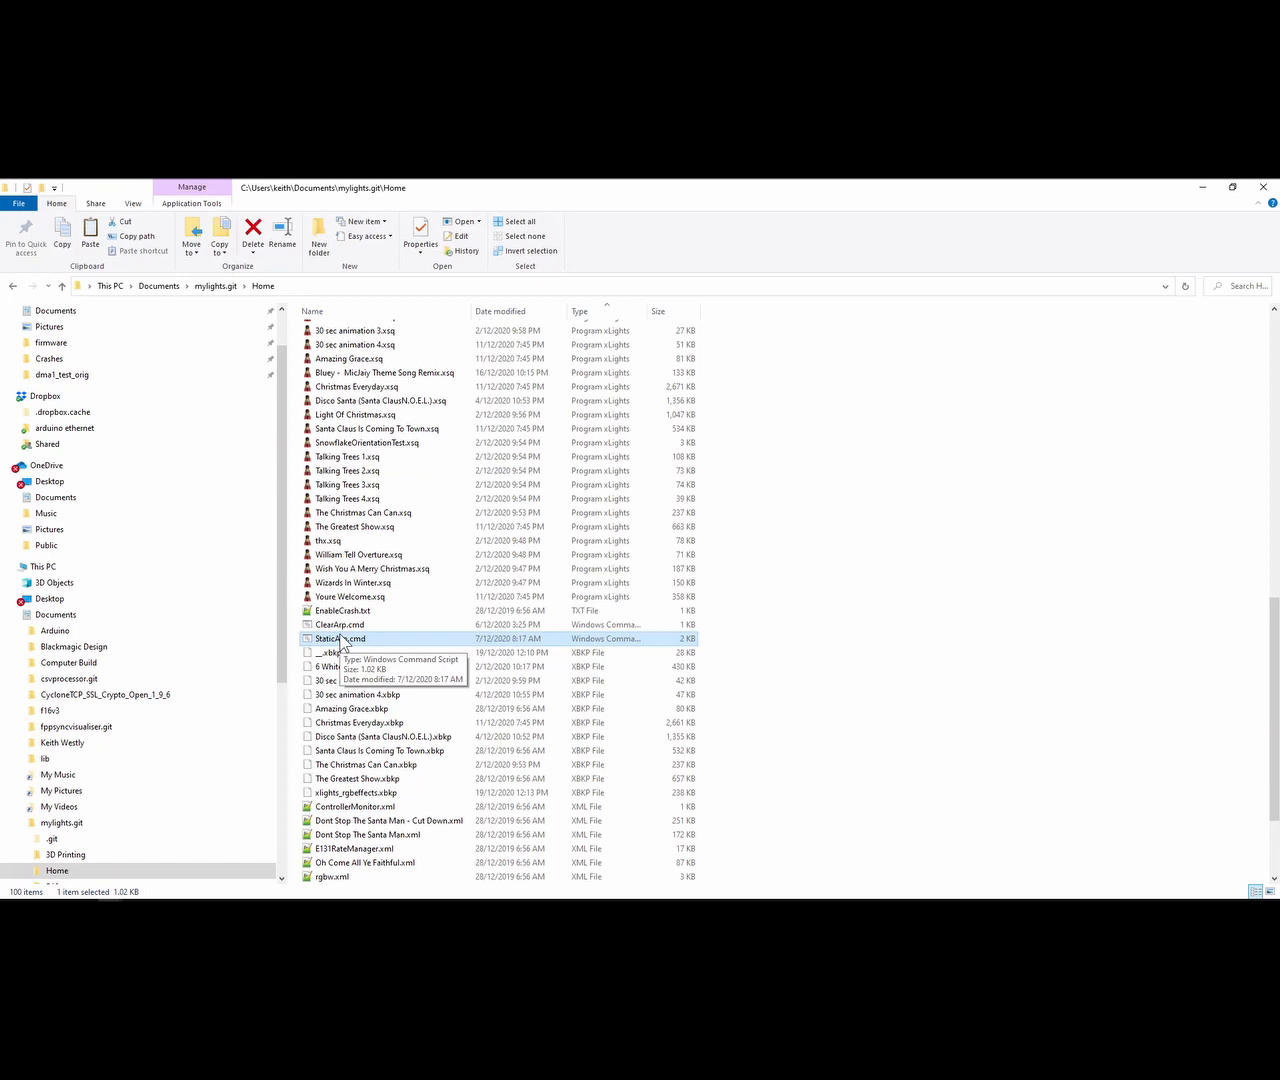
pyautogui.click(350, 625)
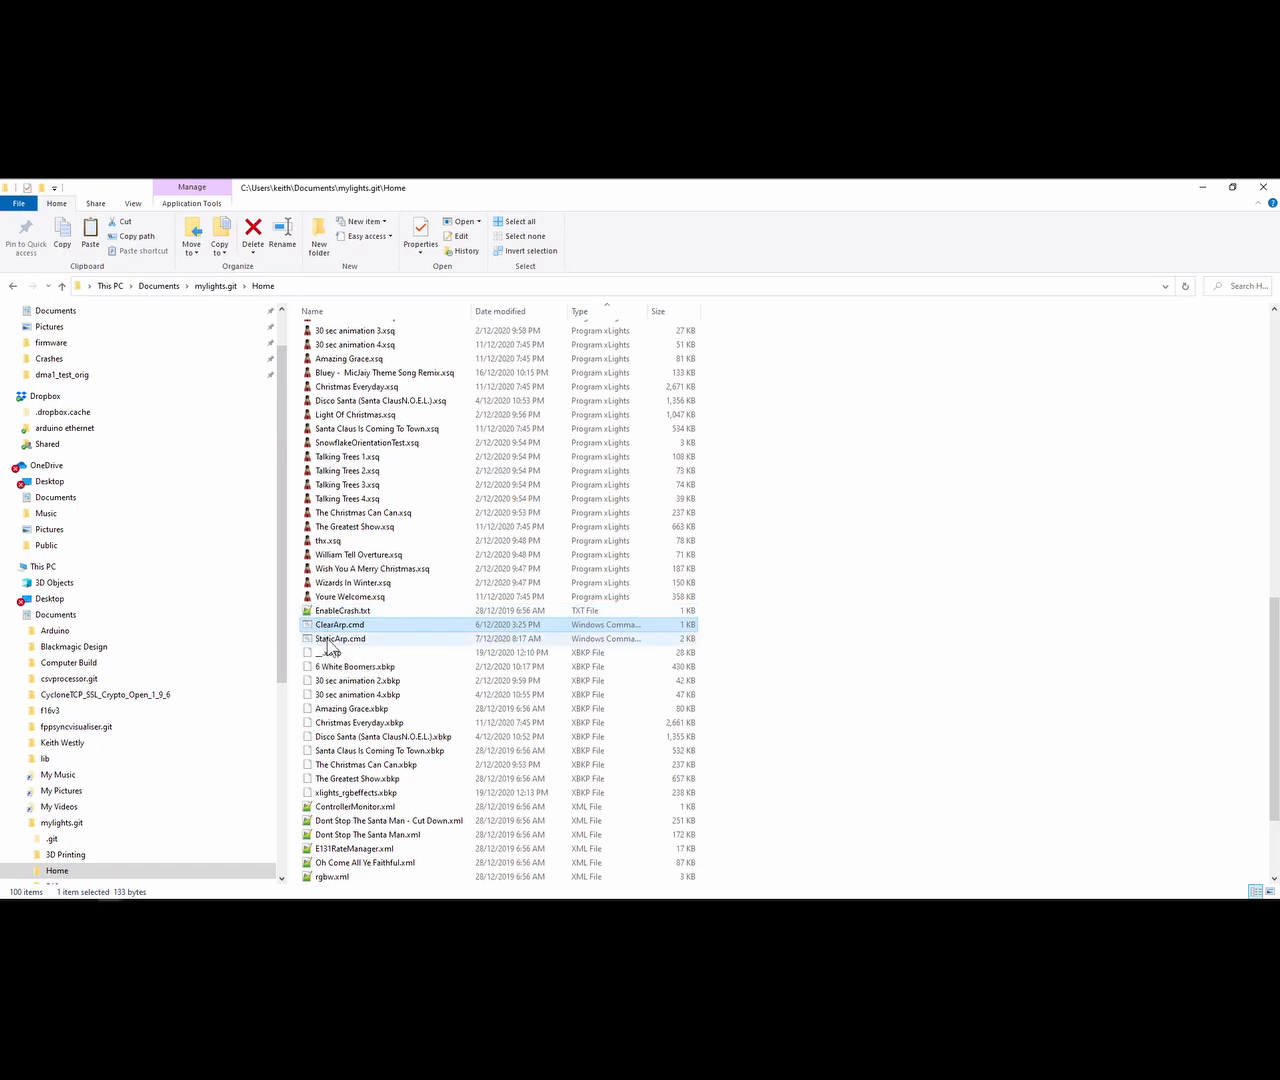
pyautogui.click(326, 640)
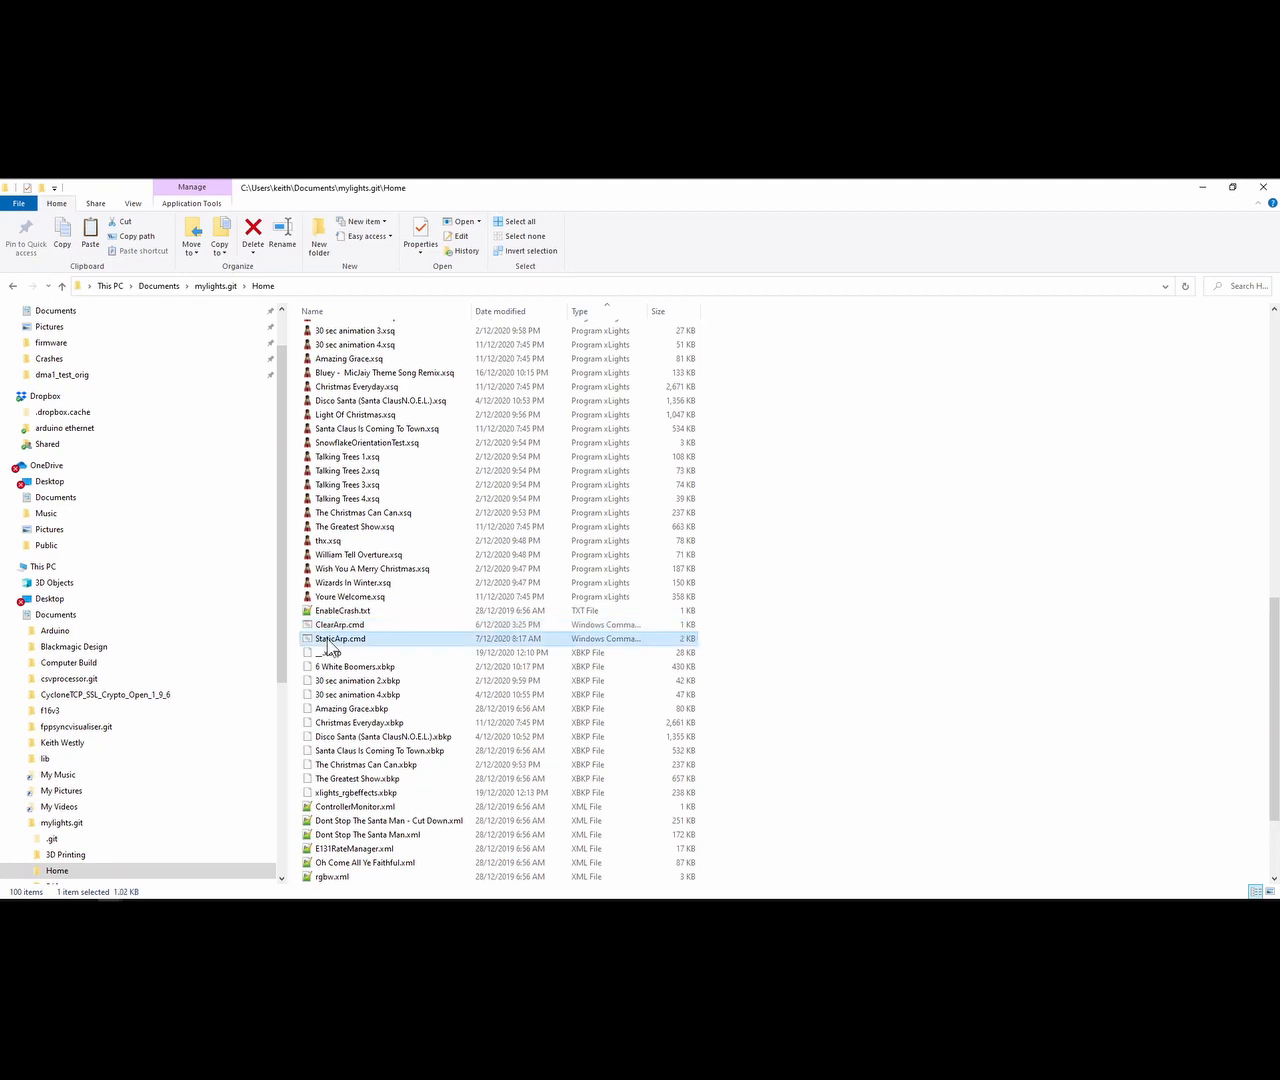
pyautogui.click(336, 626)
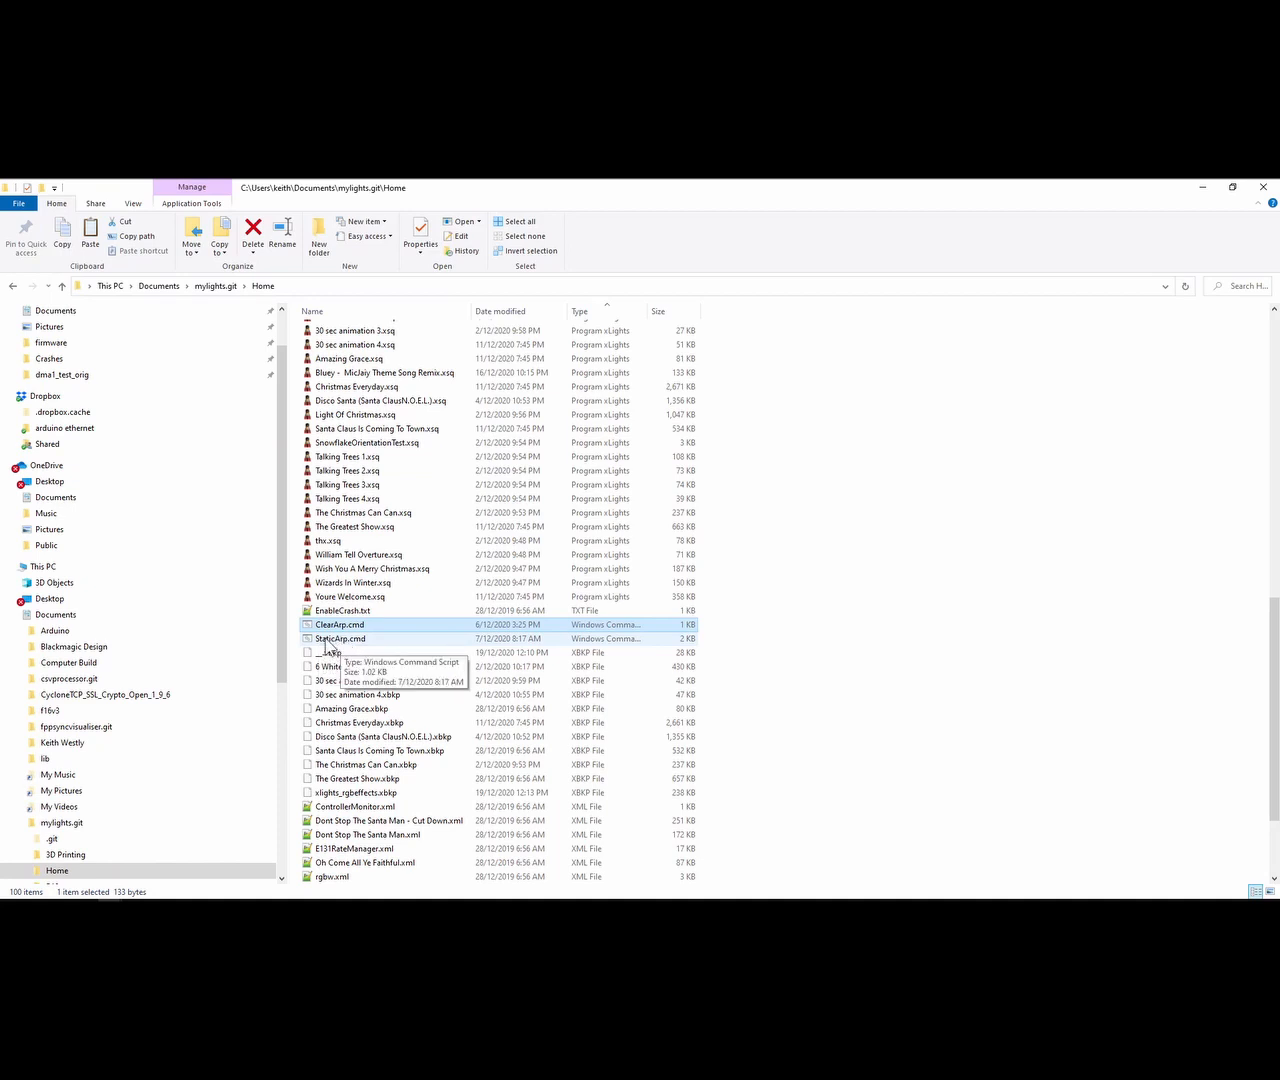
pyautogui.click(330, 641)
pyautogui.rightClick(332, 645)
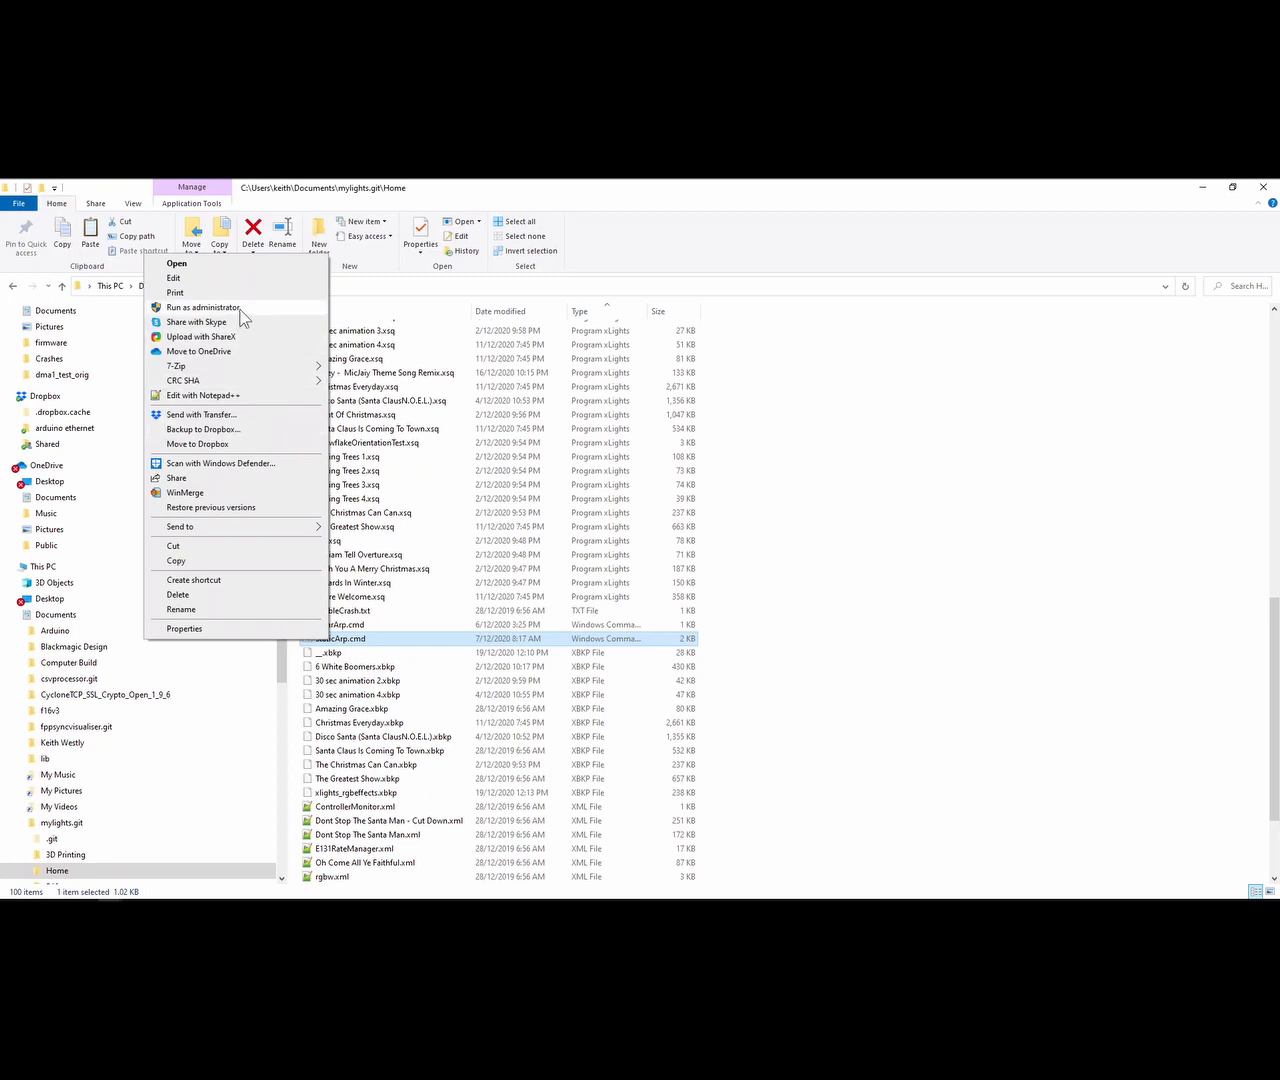
pyautogui.click(373, 639)
pyautogui.press('F2')
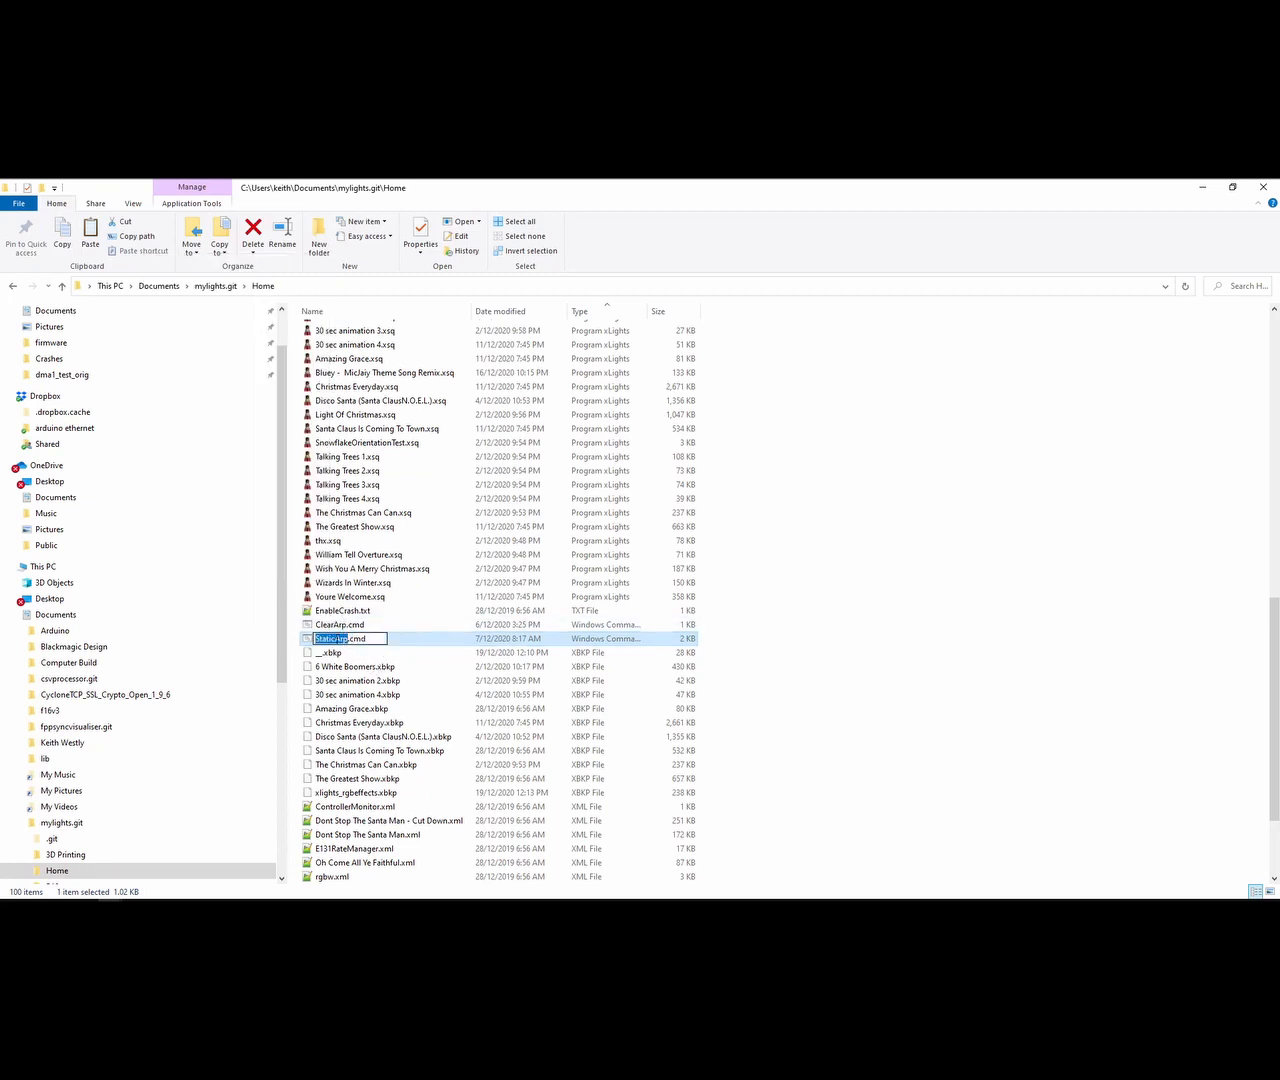
pyautogui.press('Escape')
# Open StaticArp.cmd for editing in Notepad++ and bring its window up to fill the screen.
pyautogui.rightClick(329, 639)
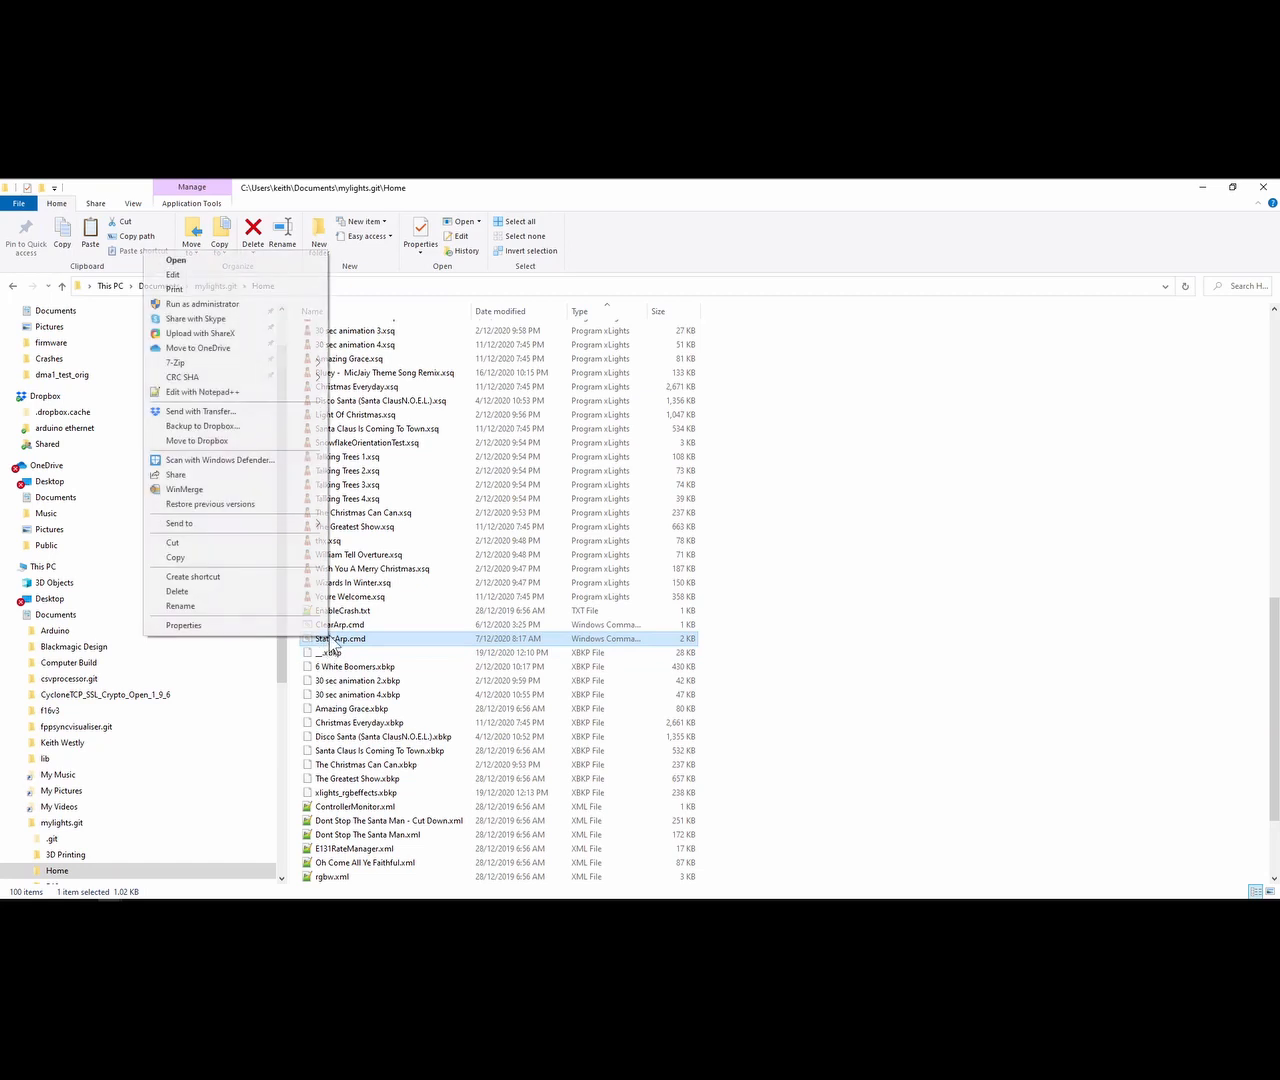
pyautogui.click(192, 392)
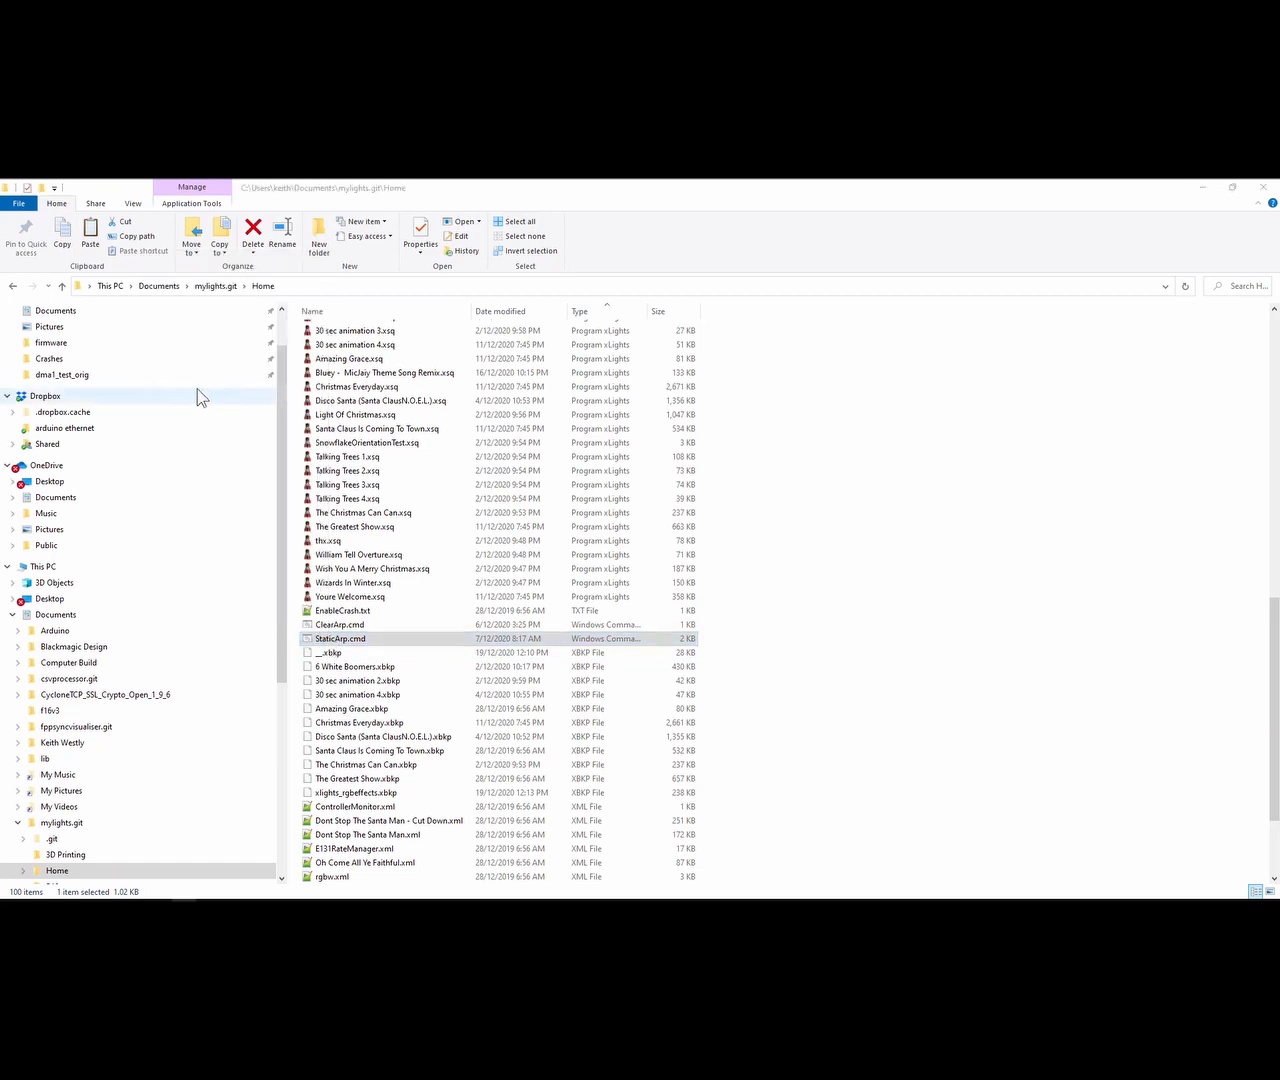
pyautogui.moveTo(740, 898); pyautogui.dragTo(583, 180)
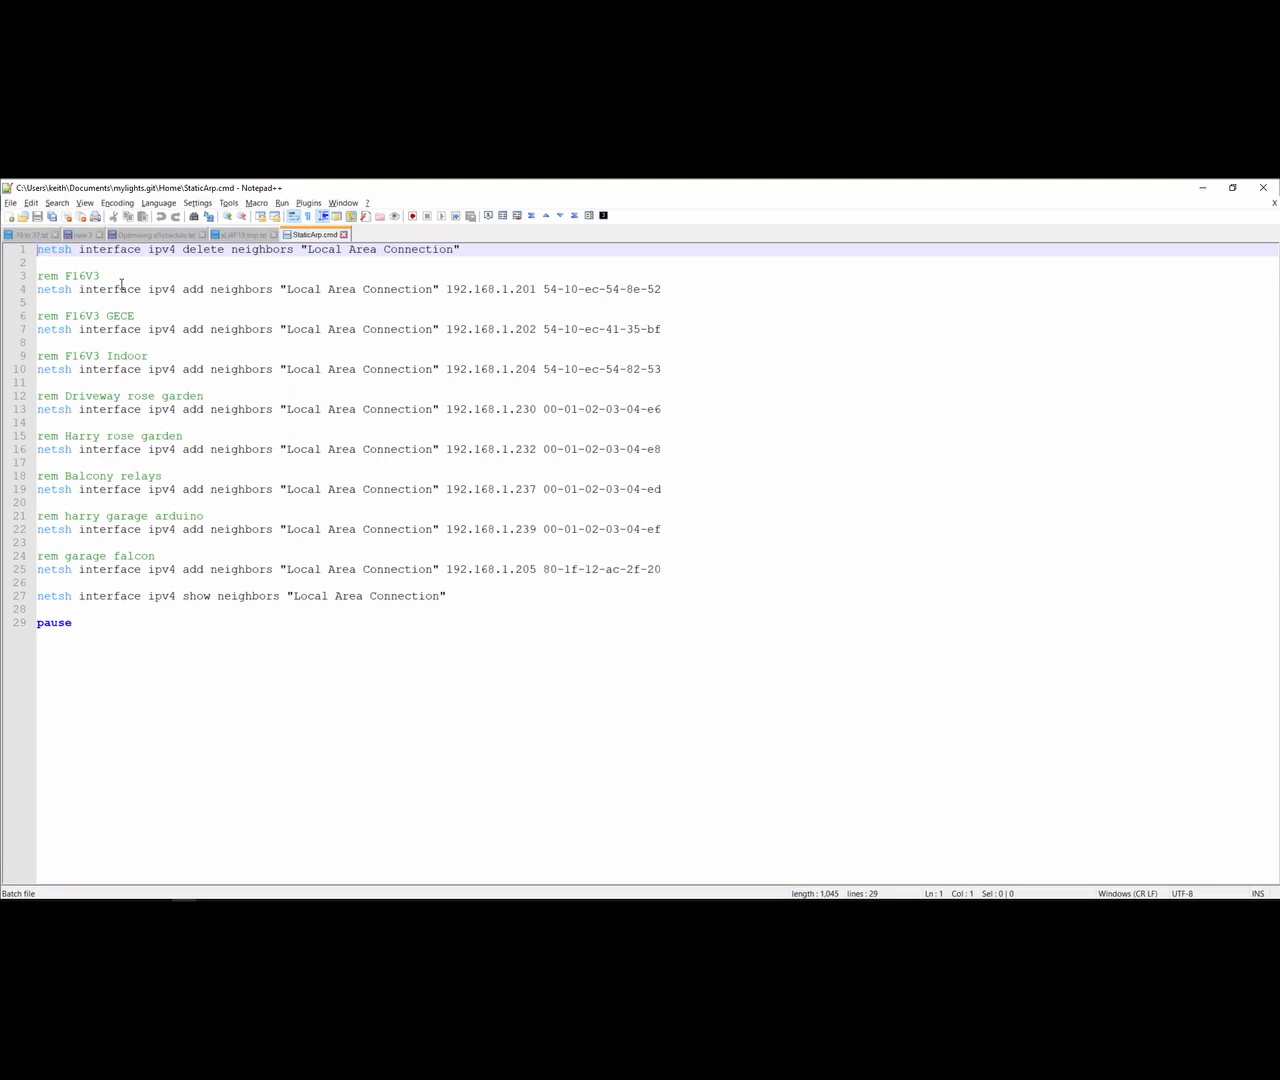
# Examine the script's netsh delete, add and show neighbors commands, including the IP and MAC address pairs of the controllers.
pyautogui.moveTo(38, 249); pyautogui.dragTo(534, 253)
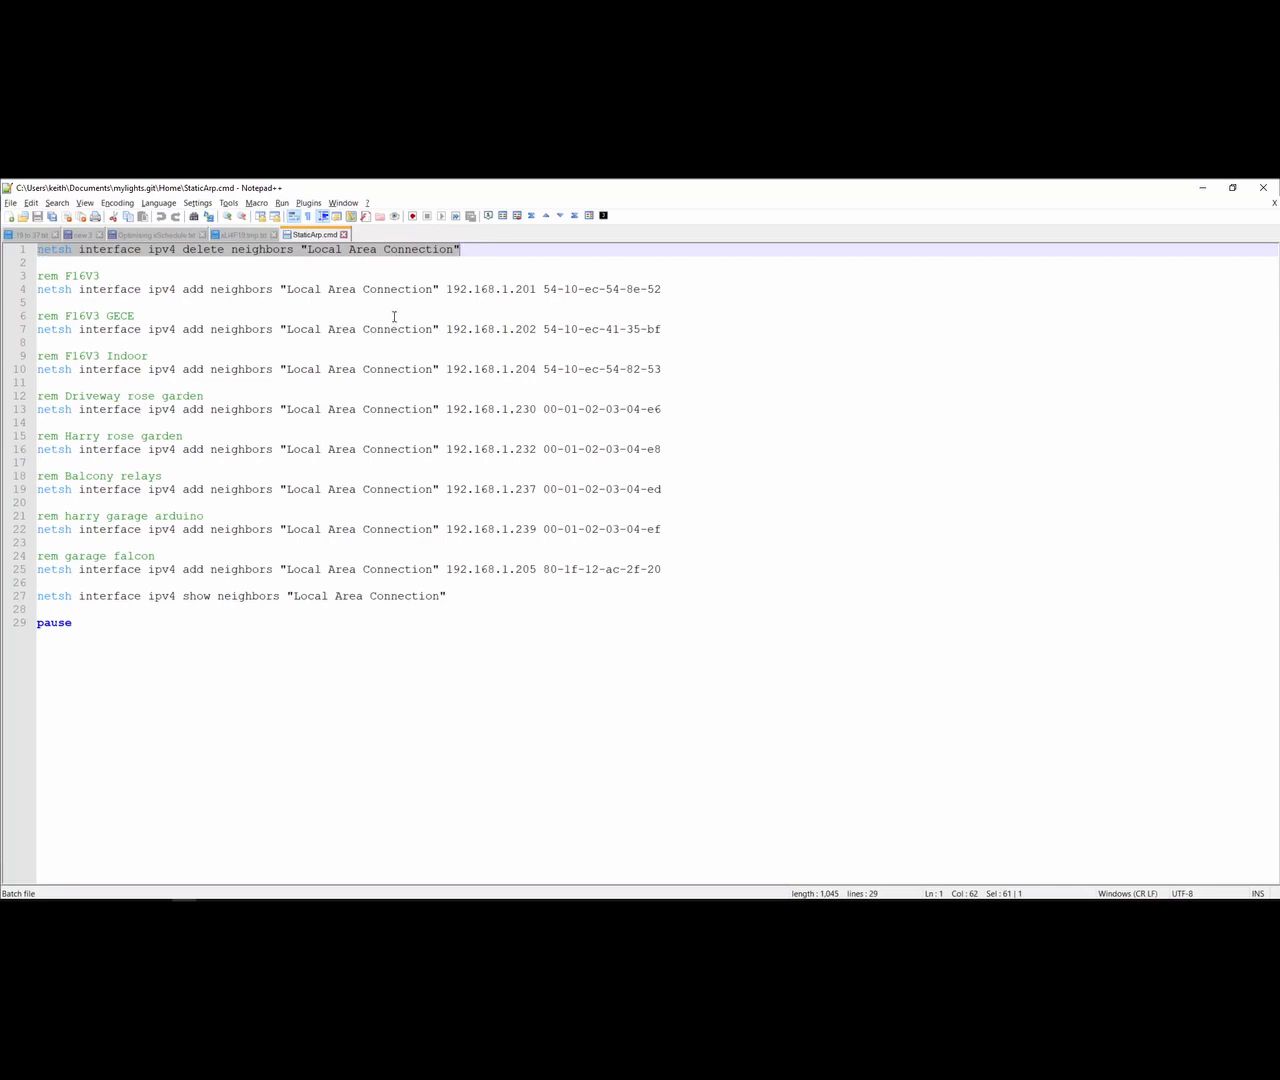
pyautogui.moveTo(446, 290); pyautogui.dragTo(666, 290)
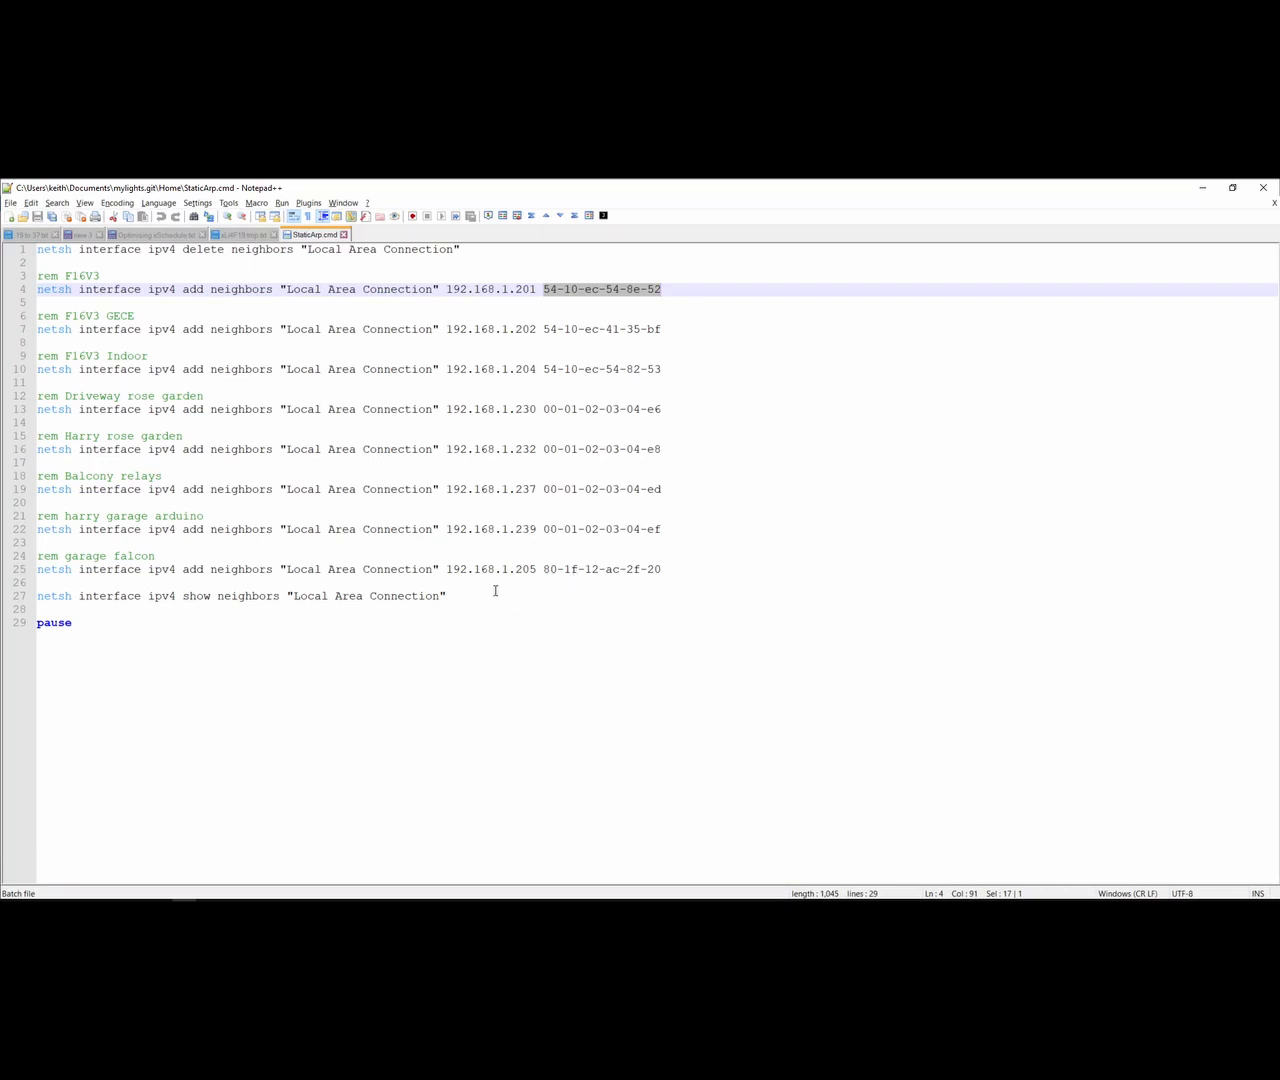
pyautogui.moveTo(584, 302); pyautogui.dragTo(594, 556)
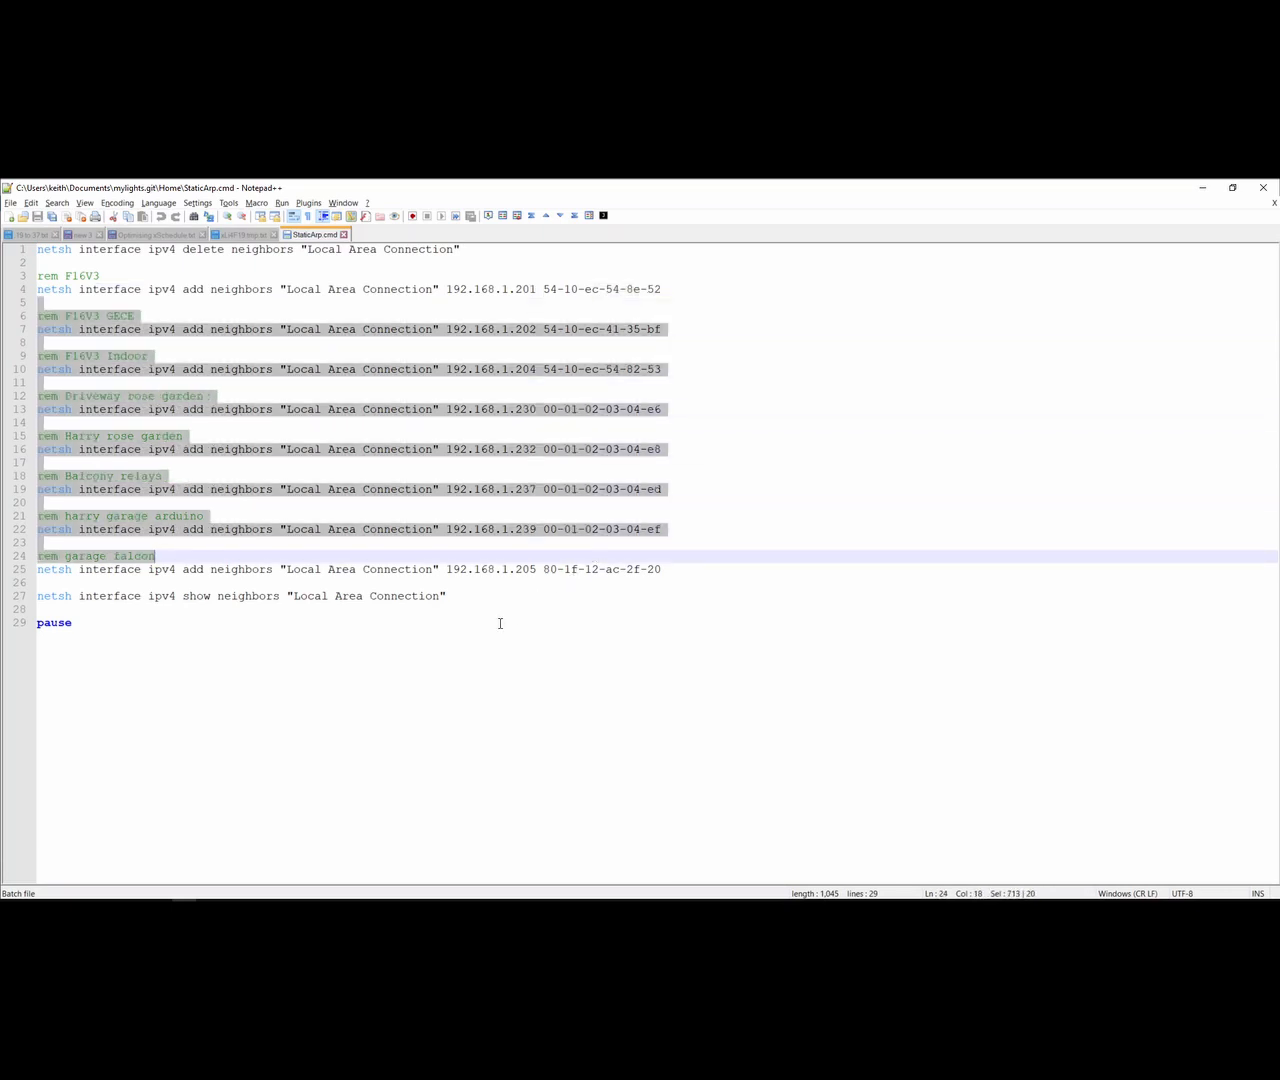
pyautogui.click(500, 623)
pyautogui.moveTo(474, 597); pyautogui.dragTo(12, 600)
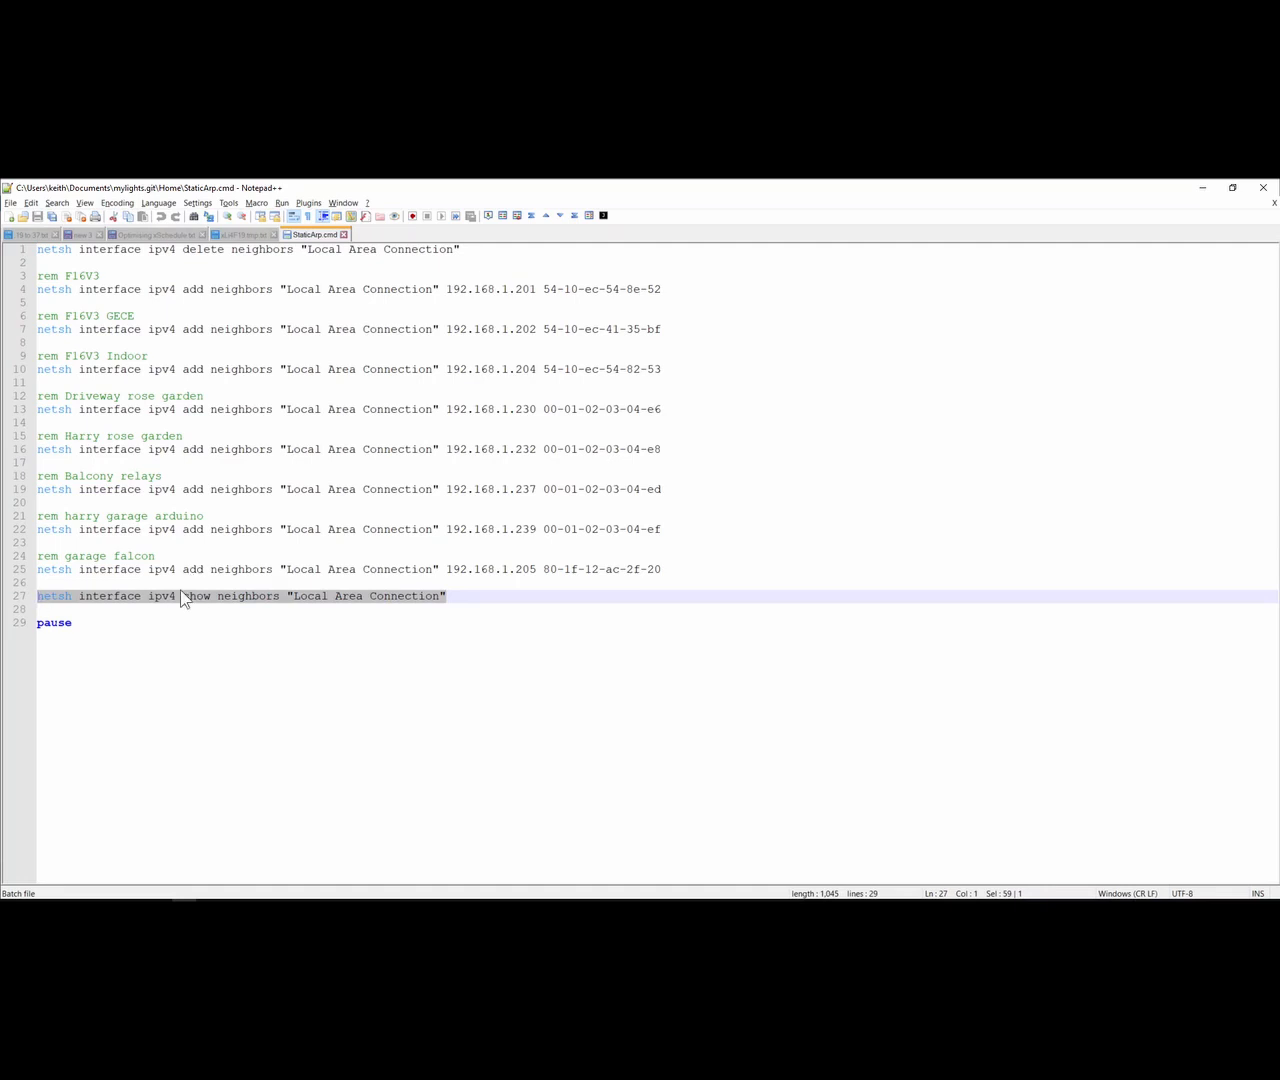
pyautogui.click(140, 621)
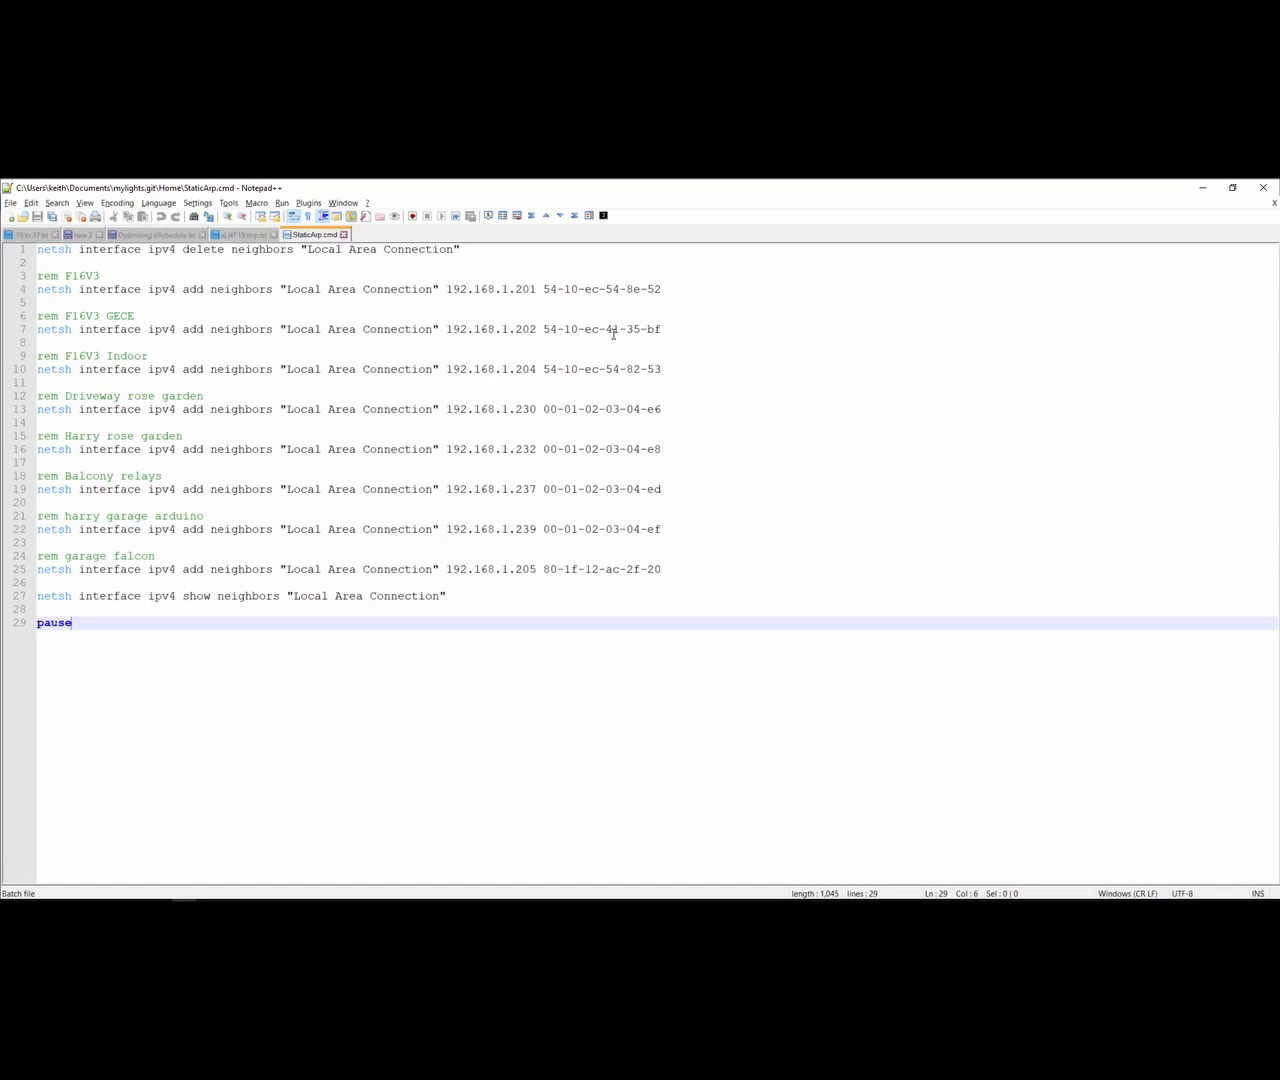
pyautogui.moveTo(660, 330); pyautogui.dragTo(546, 330)
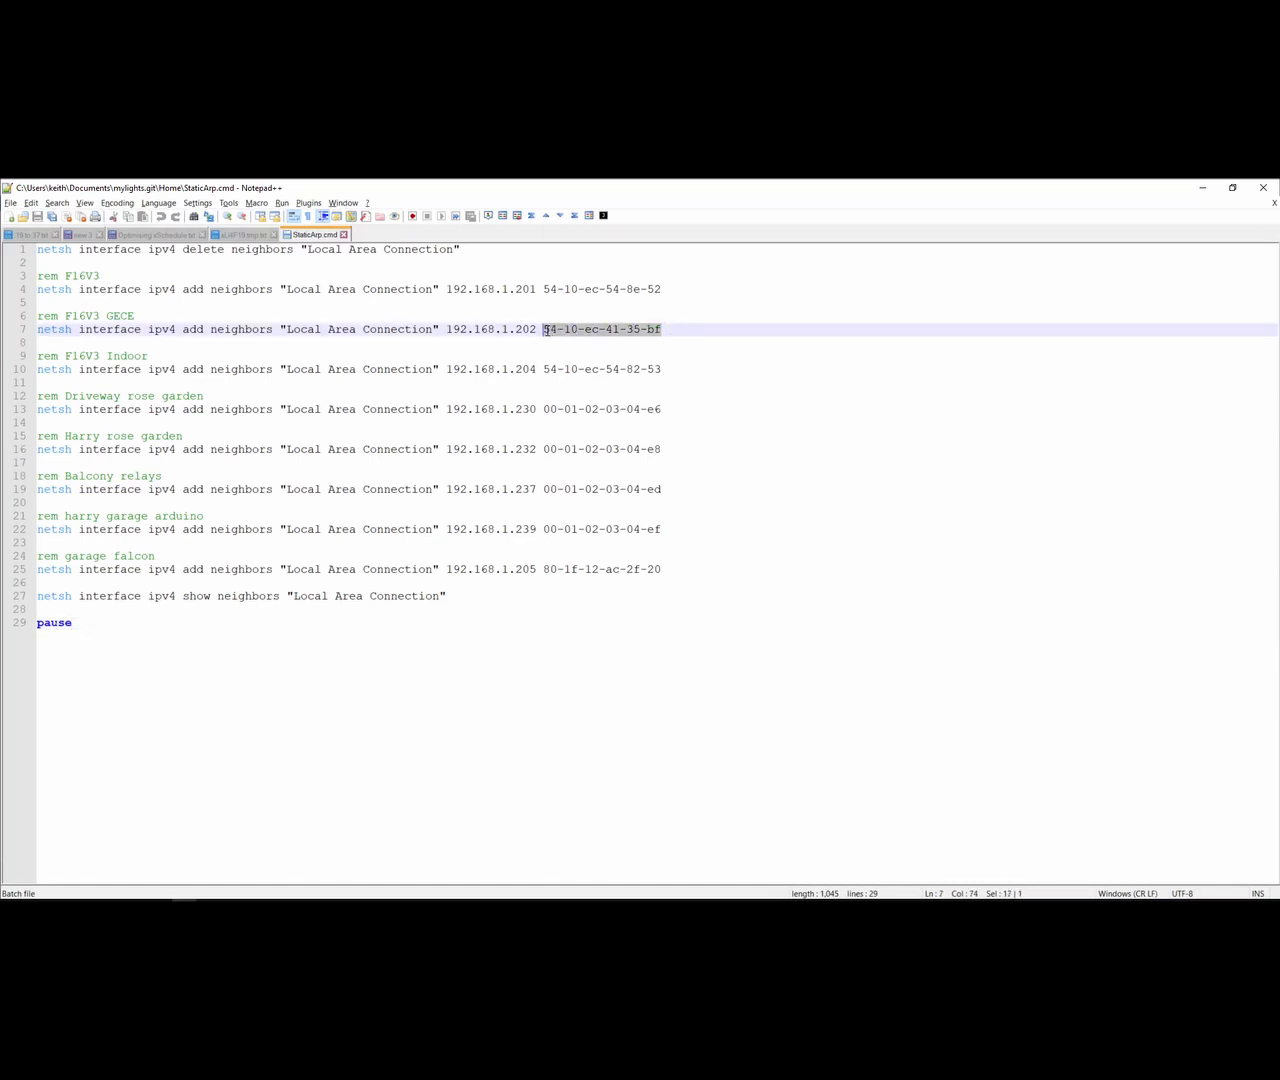
pyautogui.moveTo(662, 330); pyautogui.dragTo(546, 330)
# Switch back to the Static ARP Generator, generate the ARP scripts for the show folder, and maximize the StaticArp.cmd Notepad window.
pyautogui.hotkey('alt', 'Tab')
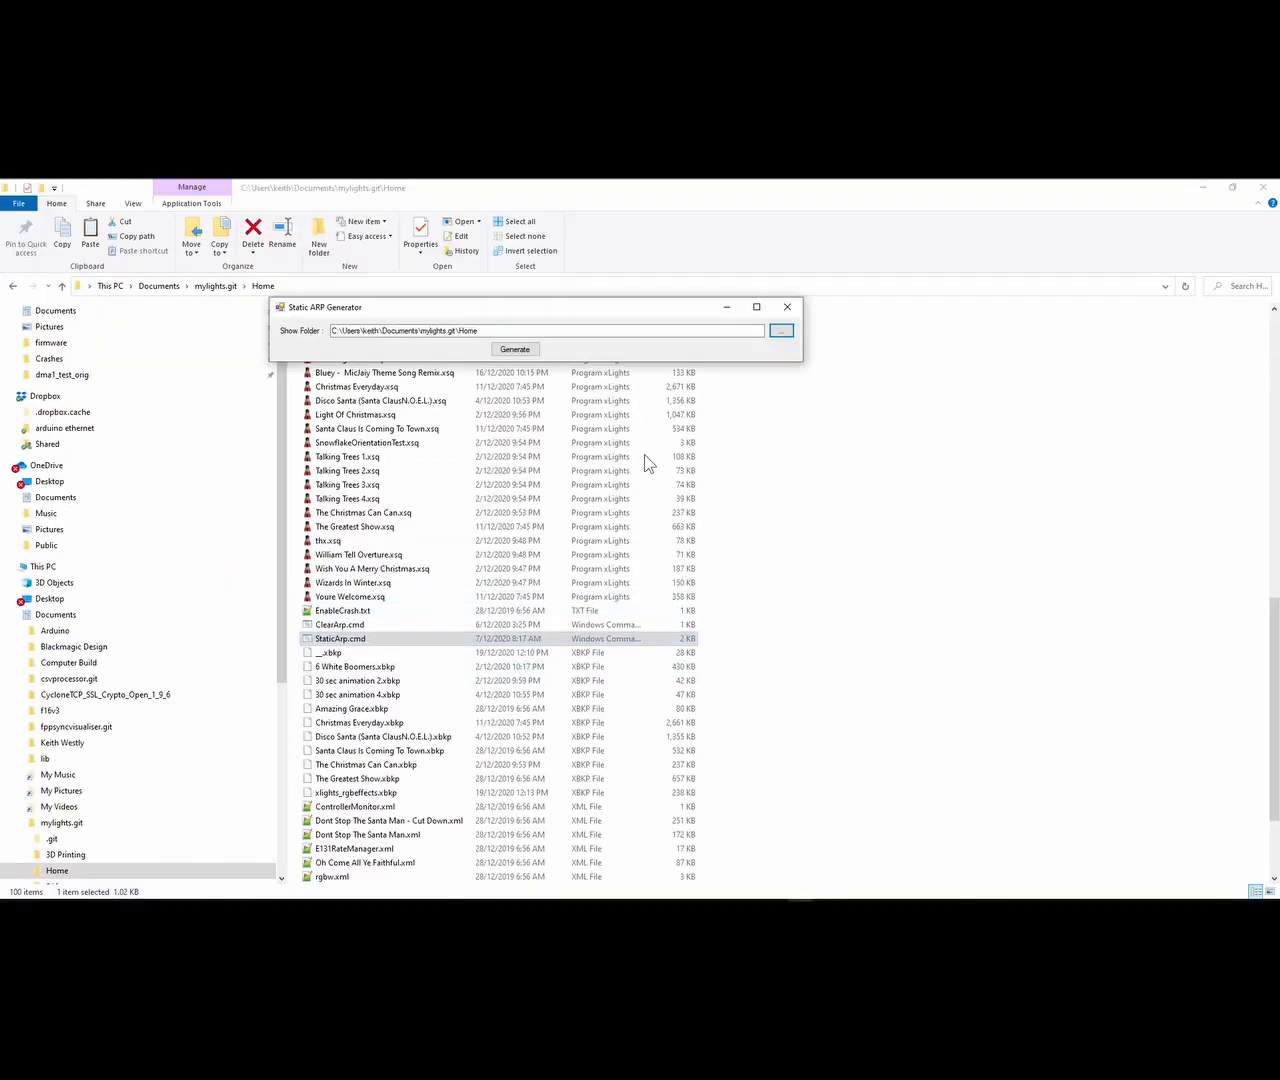
pyautogui.click(517, 351)
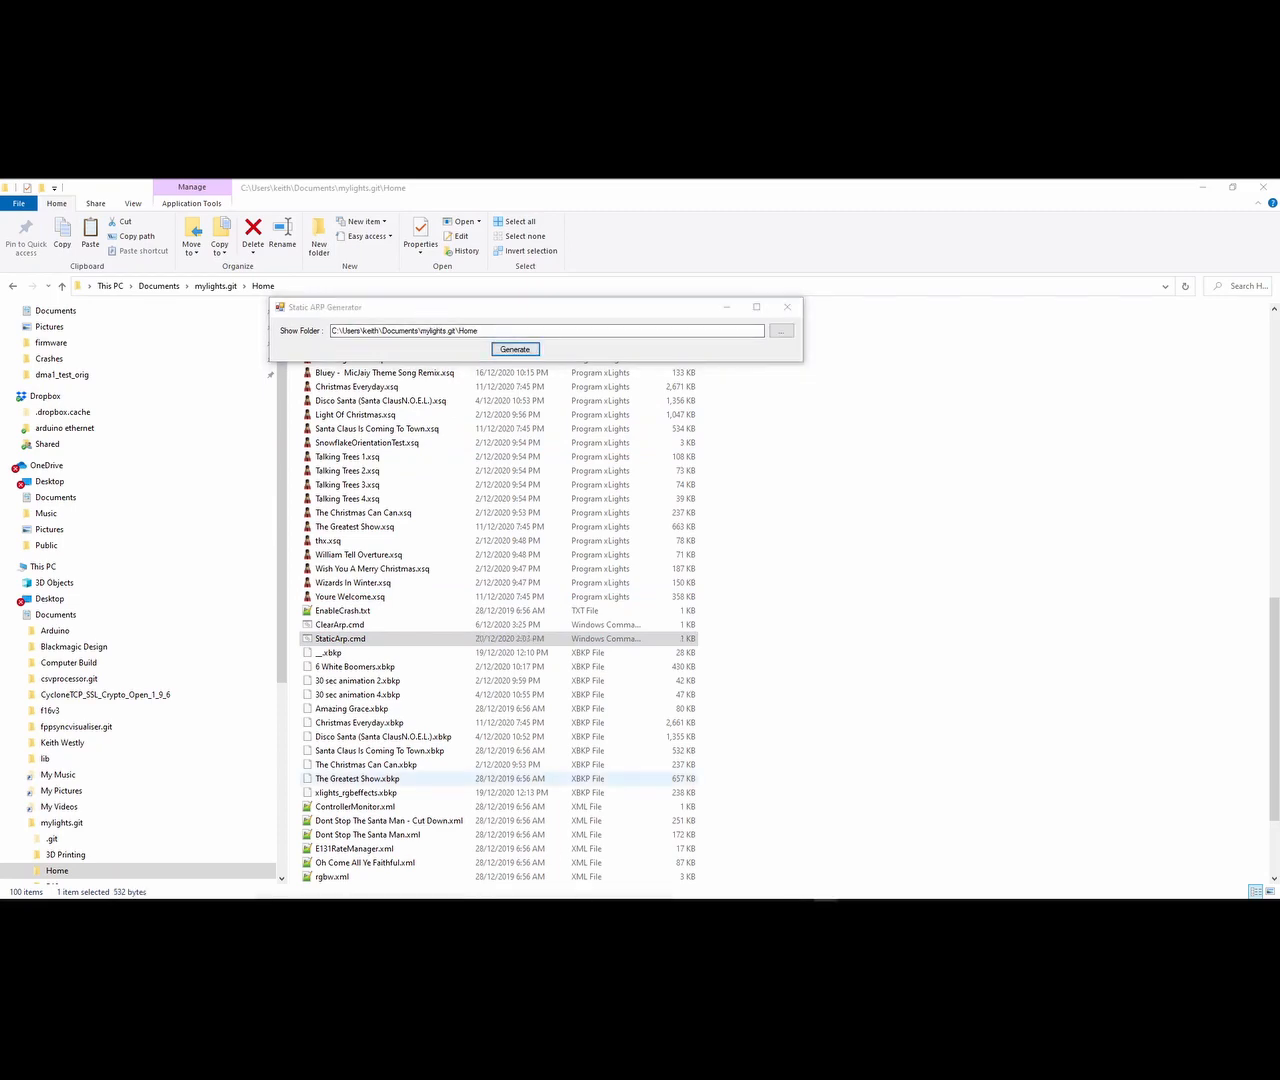
pyautogui.moveTo(481, 424); pyautogui.dragTo(468, 181)
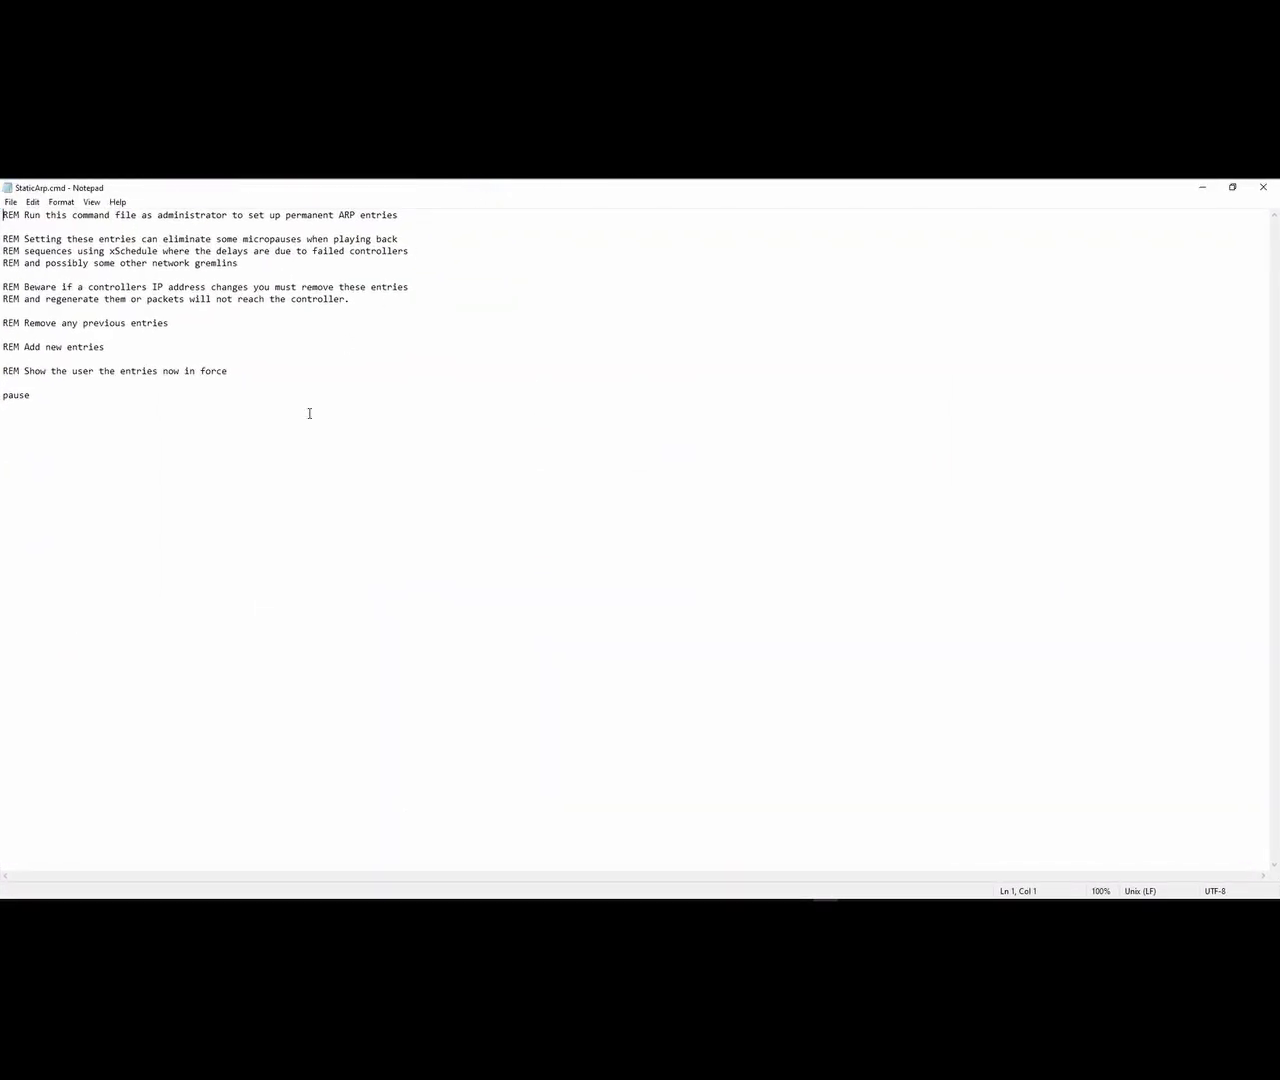
# Examine where the generated StaticArp.cmd lists its ARP entries and shows those in force, and close Notepad.
pyautogui.click(273, 376)
pyautogui.click(4, 384)
pyautogui.keyDown('shift'); pyautogui.click(3, 371); pyautogui.keyUp('shift')
pyautogui.click(100, 385)
pyautogui.click(1263, 187)
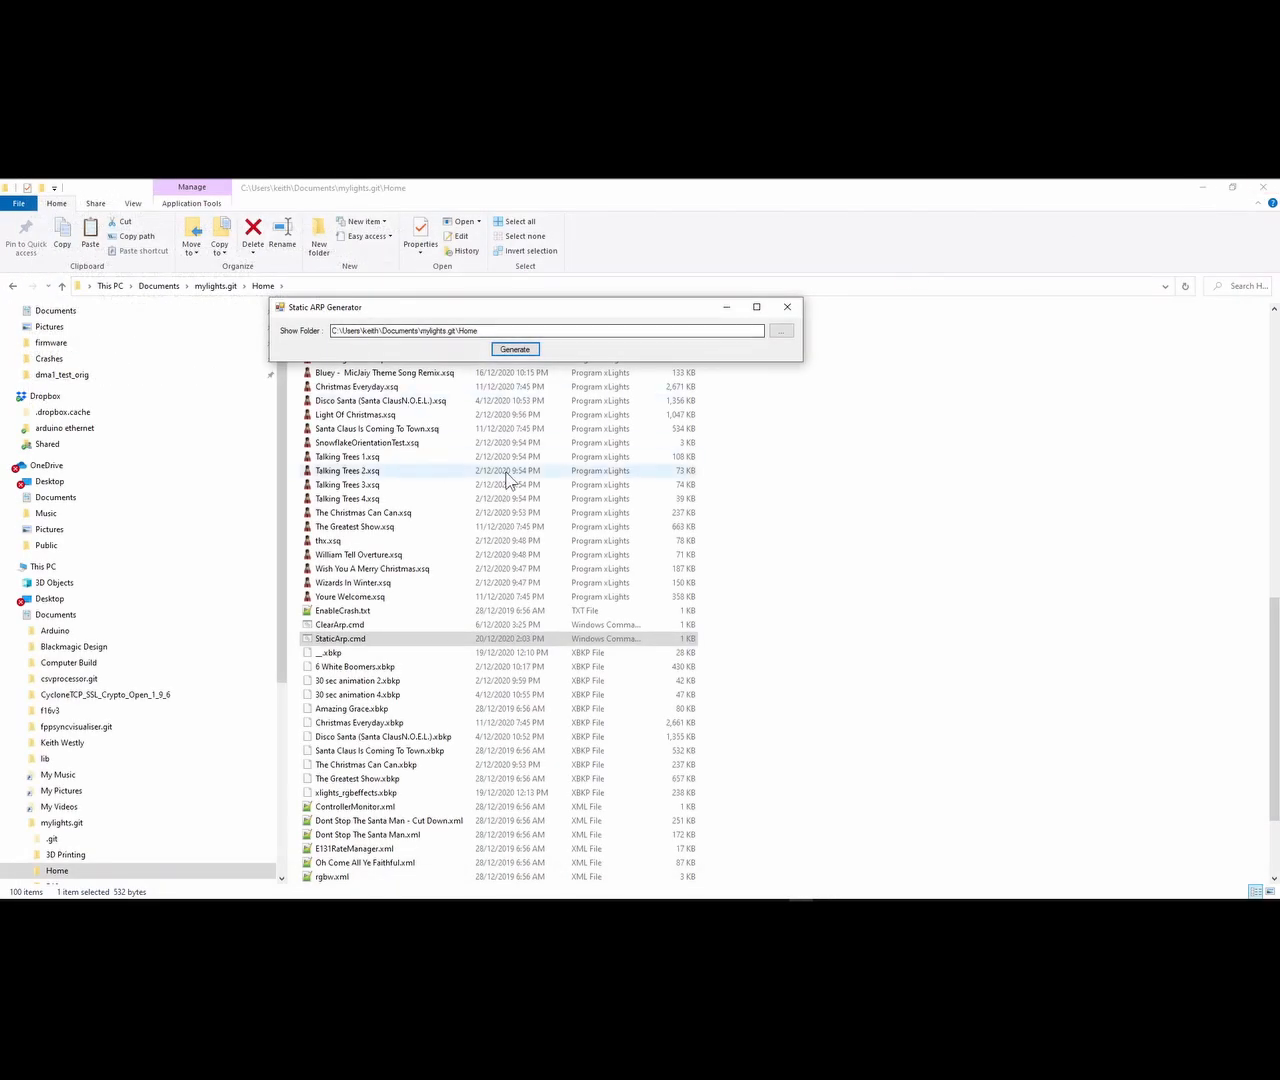
# Close the Static ARP Generator and switch back to the xScheduleStaticARP downloads page in the browser.
pyautogui.click(787, 307)
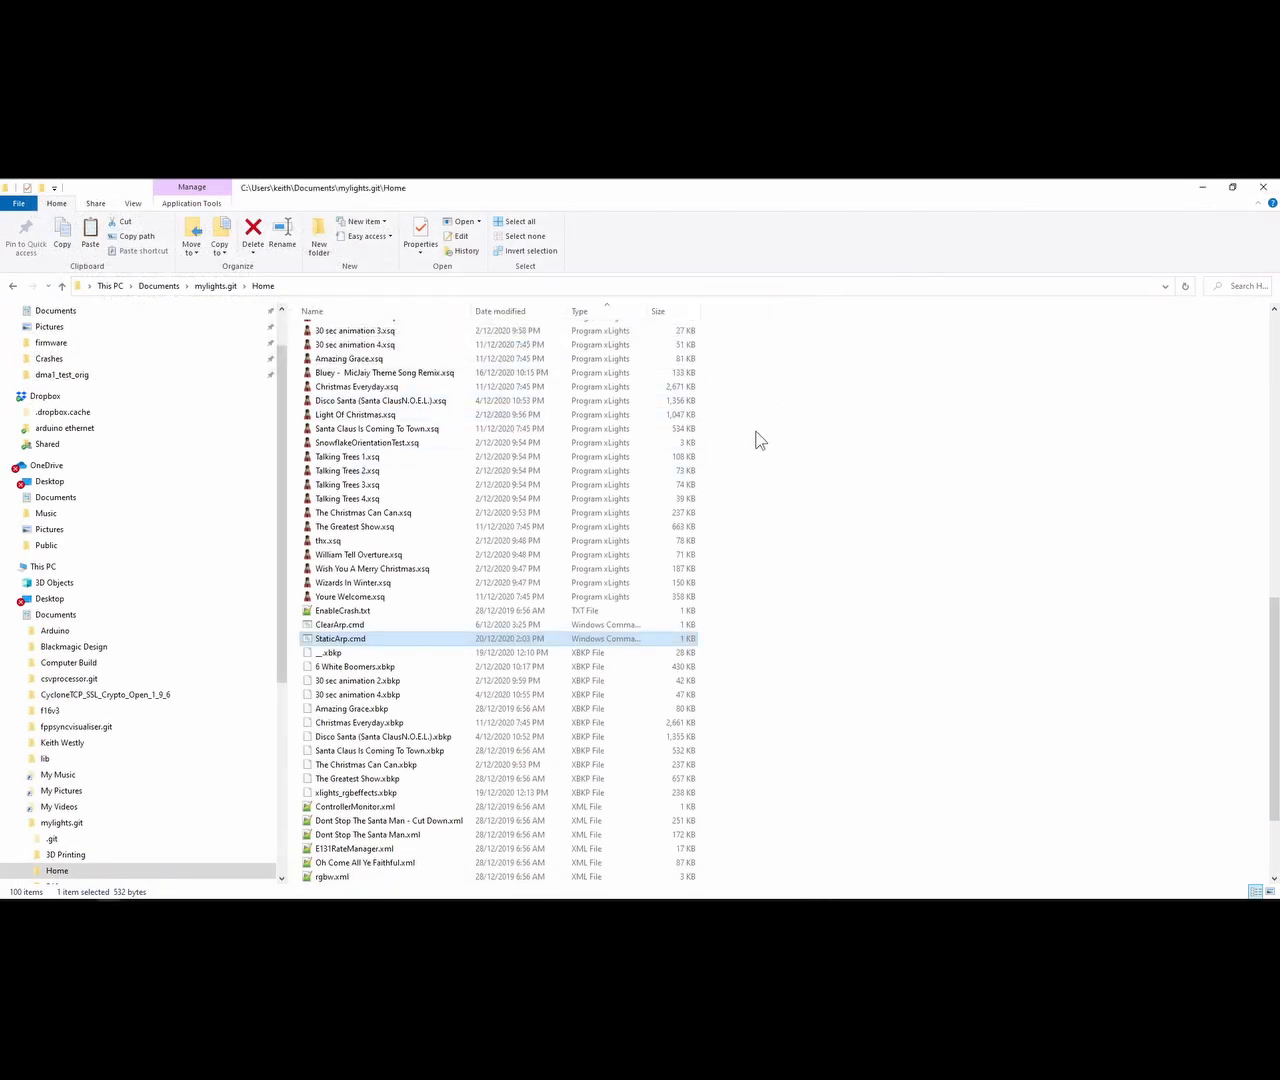
pyautogui.press('super')
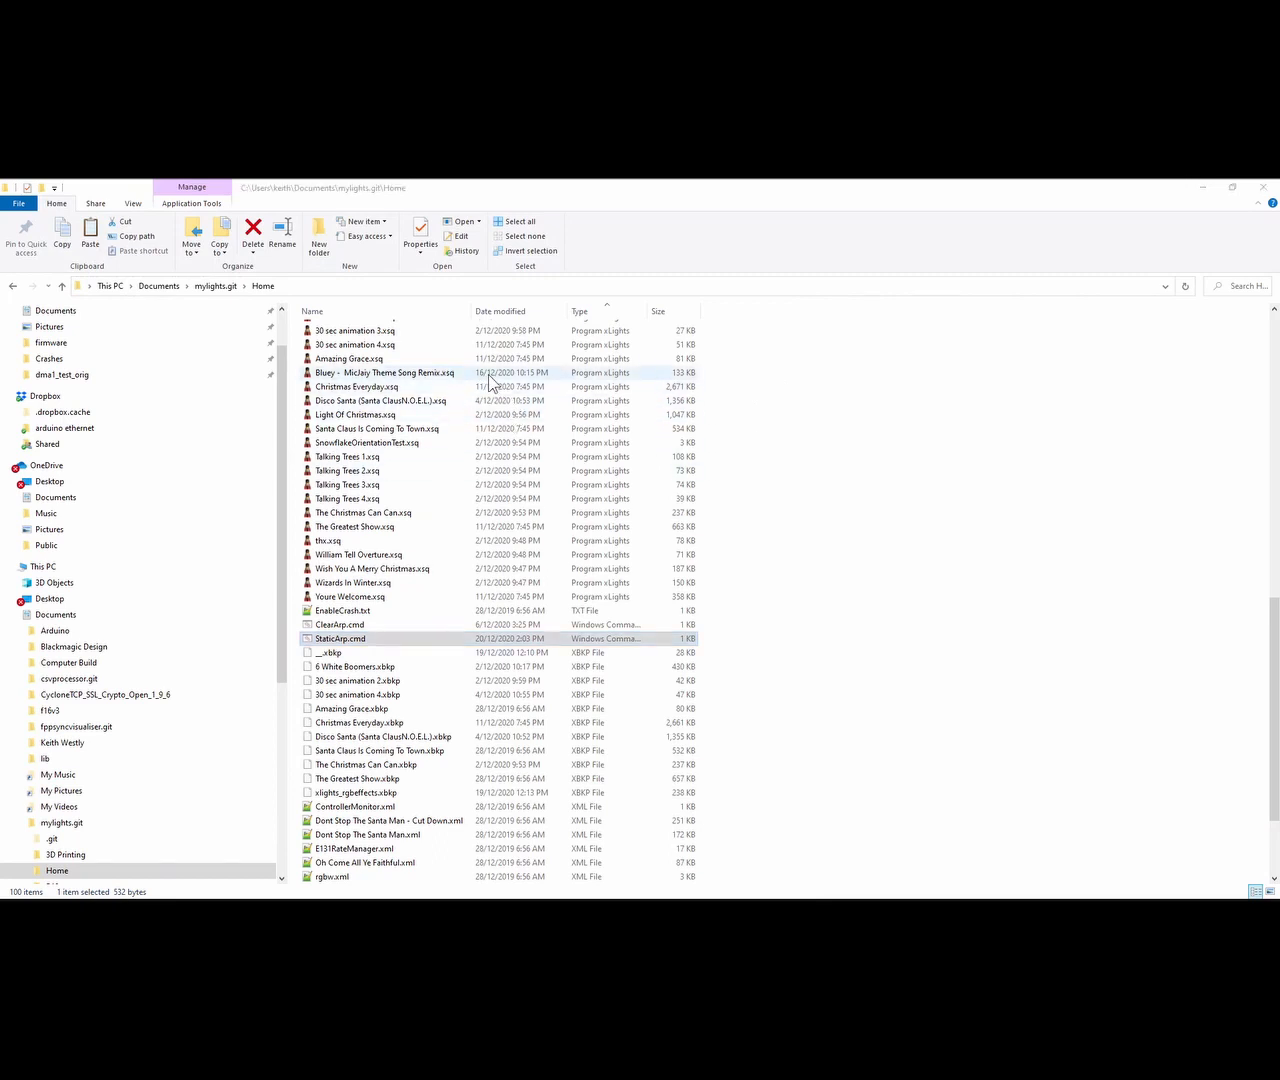
pyautogui.hotkey('alt', 'Tab')
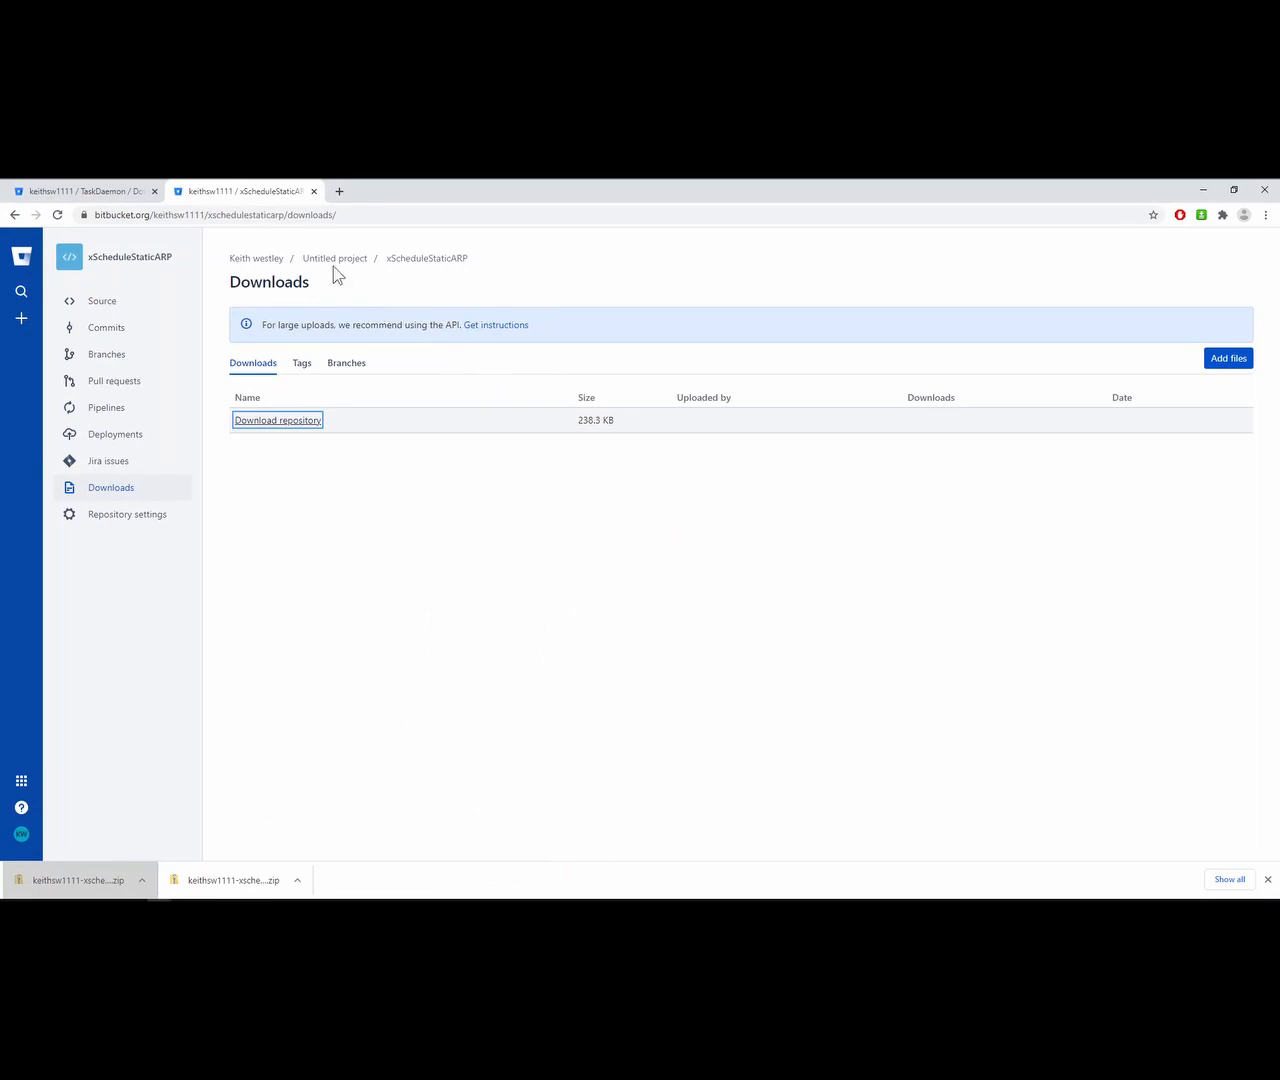